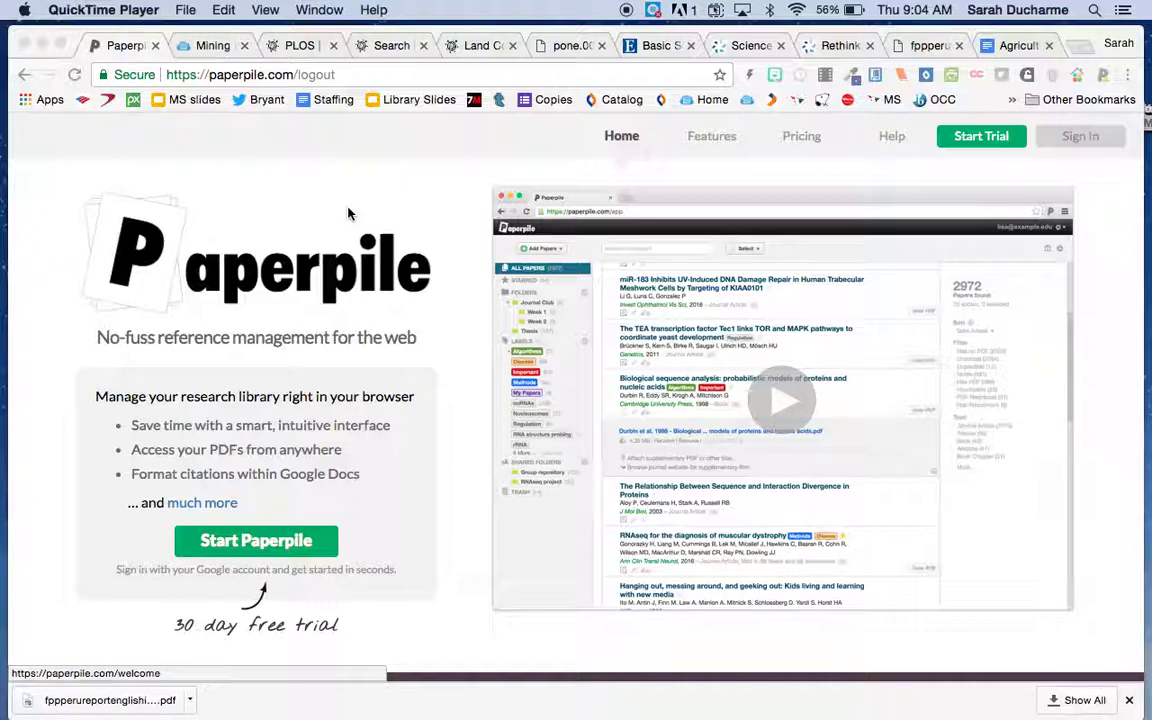
- Sign in to Paperpile with the school Google account
{"action": "left_click", "coordinate": [1085, 141]}
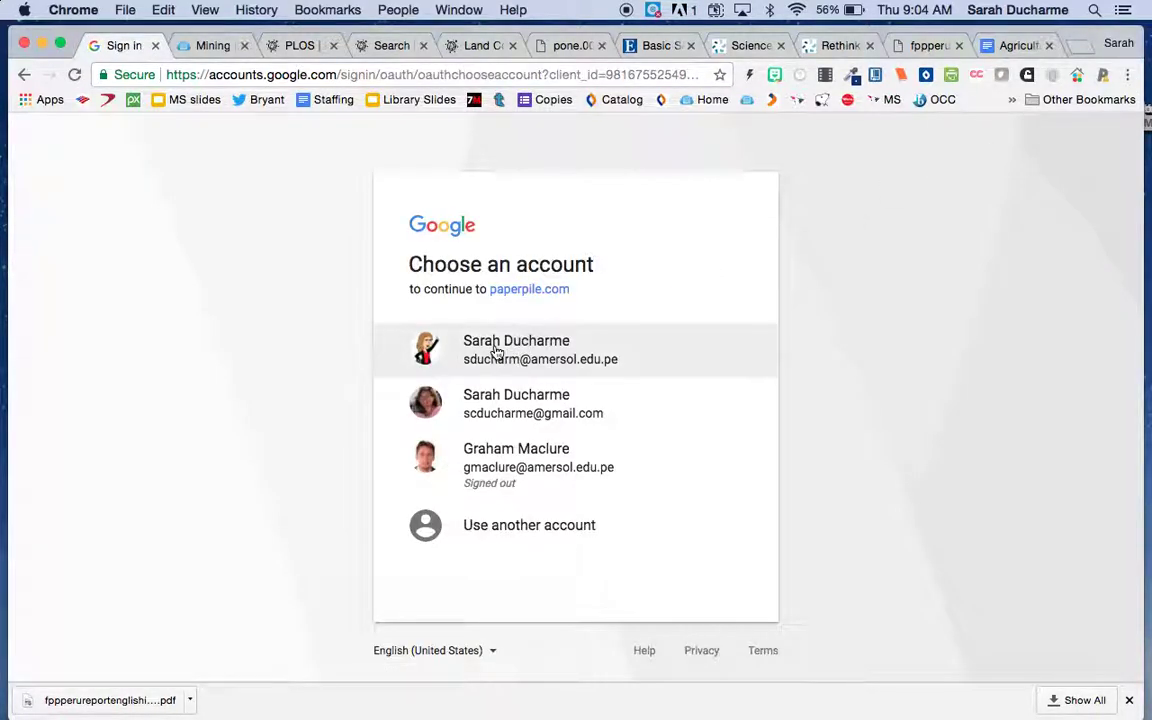
{"action": "left_click", "coordinate": [496, 350]}
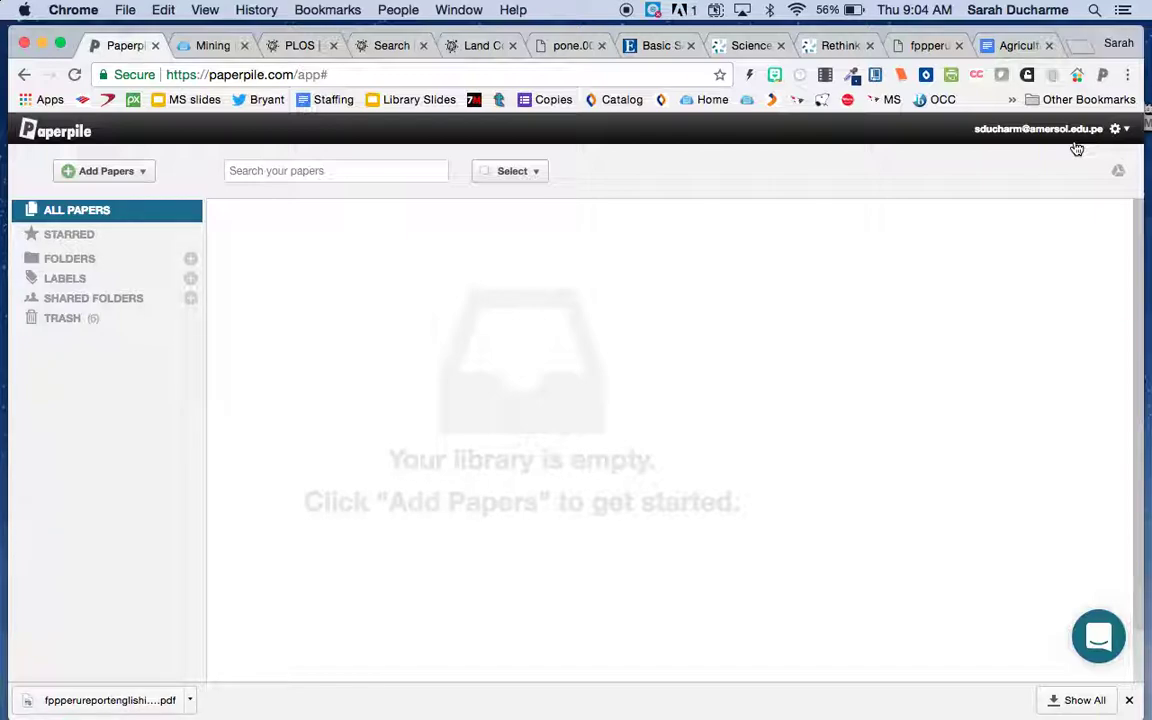
{"action": "left_click", "coordinate": [1118, 170]}
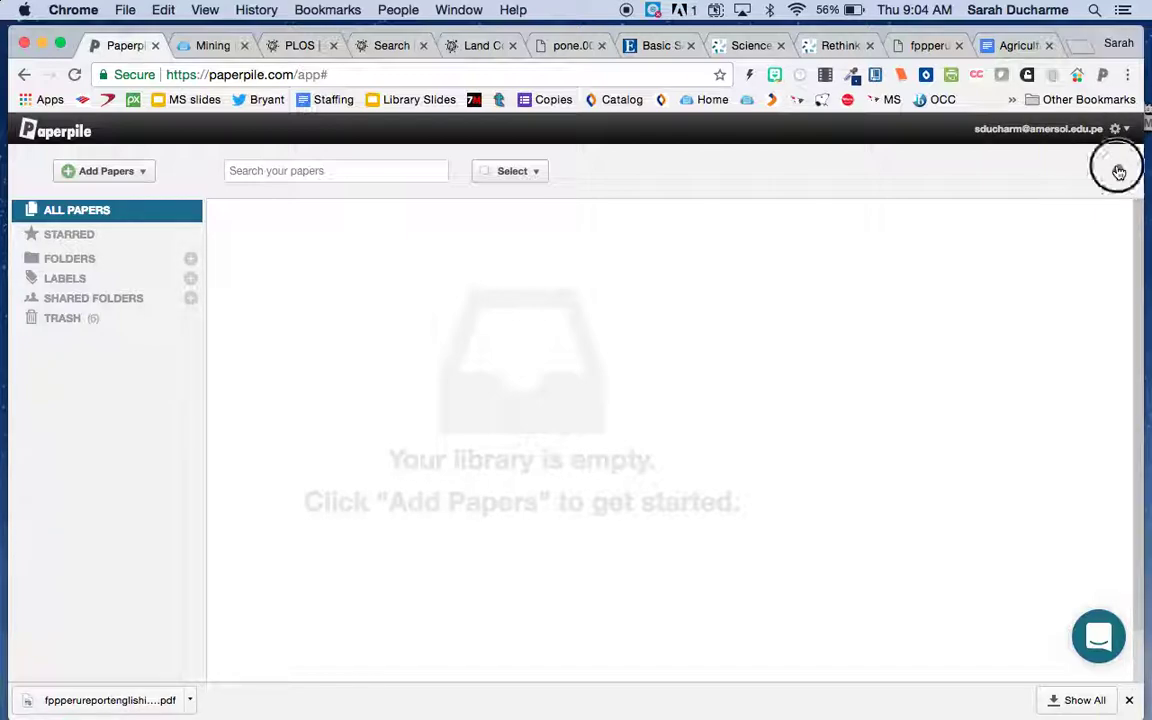
{"action": "left_click", "coordinate": [993, 199]}
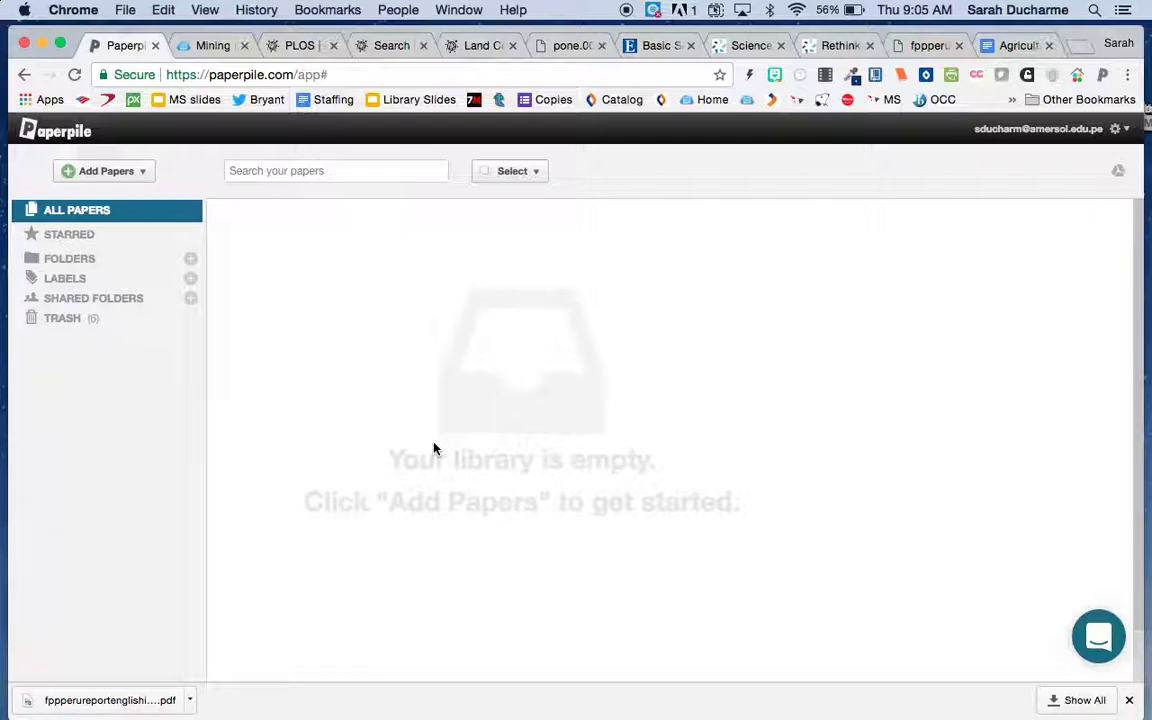
- Review the recommended databases in the Mining resources library guide and switch to the PLOS site
{"action": "left_click", "coordinate": [207, 46]}
{"action": "scroll", "coordinate": [272, 395], "scroll_direction": "up", "scroll_amount": 5}
{"action": "scroll", "coordinate": [272, 395], "scroll_direction": "down", "scroll_amount": 6}
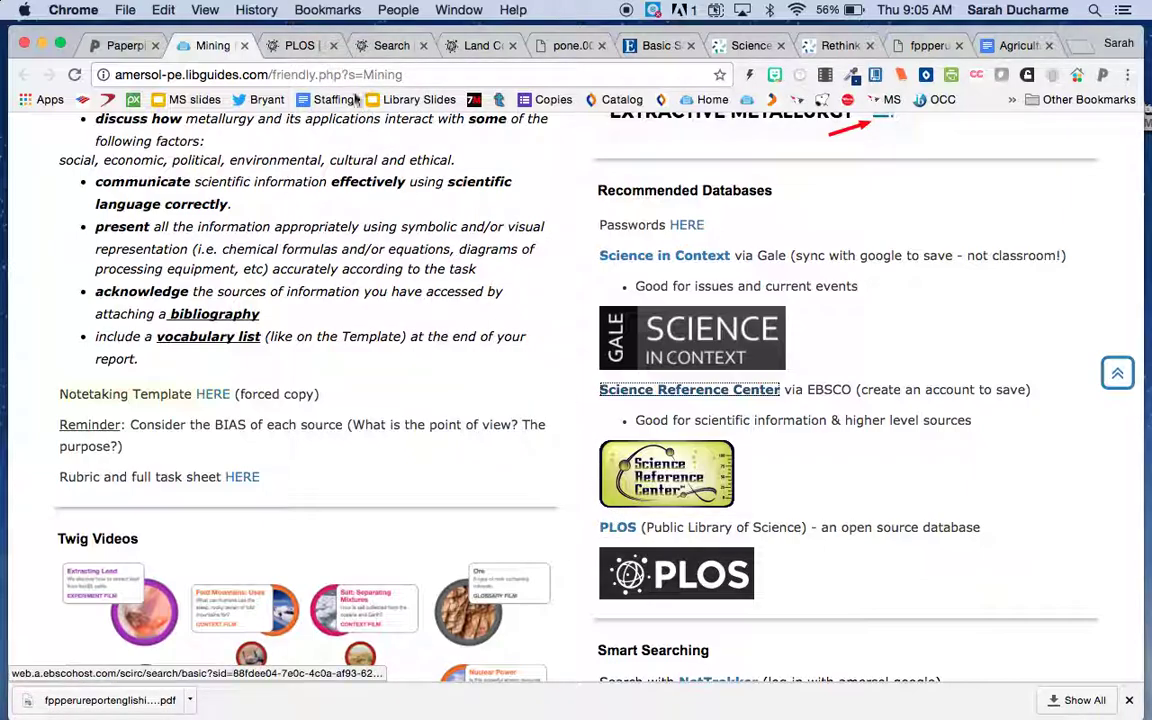
{"action": "left_click", "coordinate": [303, 46]}
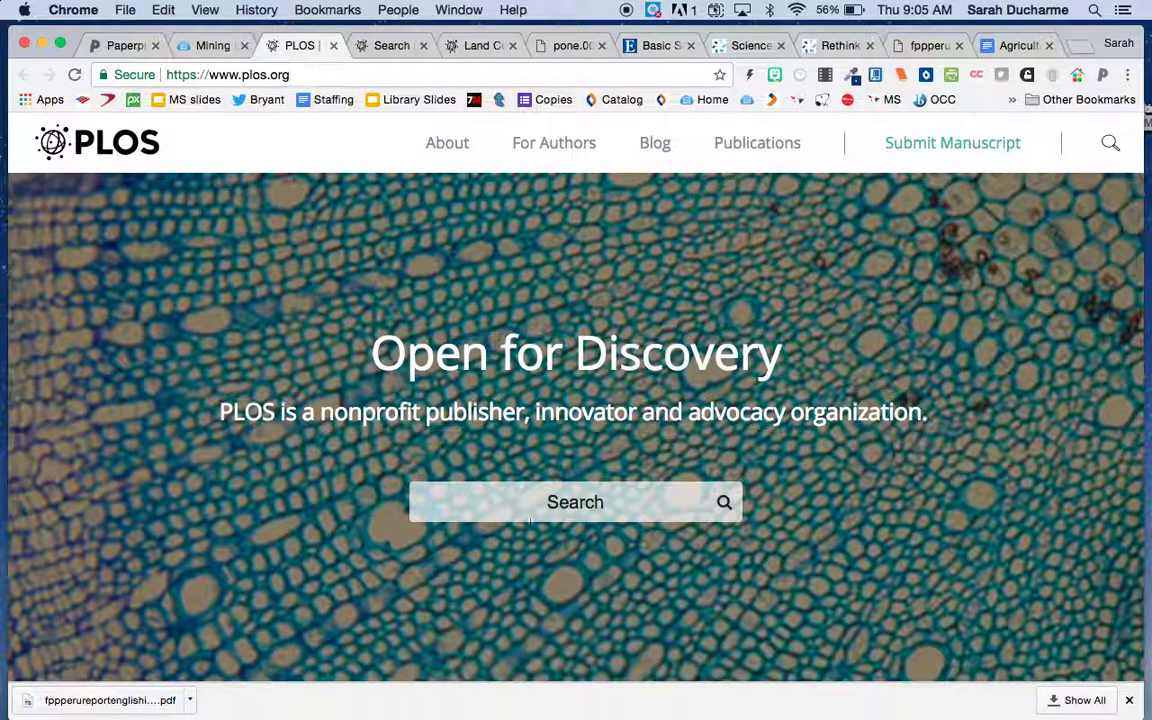
- Look over the PLOS results for coca deforestation and close the PLOS home and search pages to reach the Colombia land cover article
{"action": "left_click", "coordinate": [333, 46]}
{"action": "scroll", "coordinate": [345, 345], "scroll_direction": "down", "scroll_amount": 3}
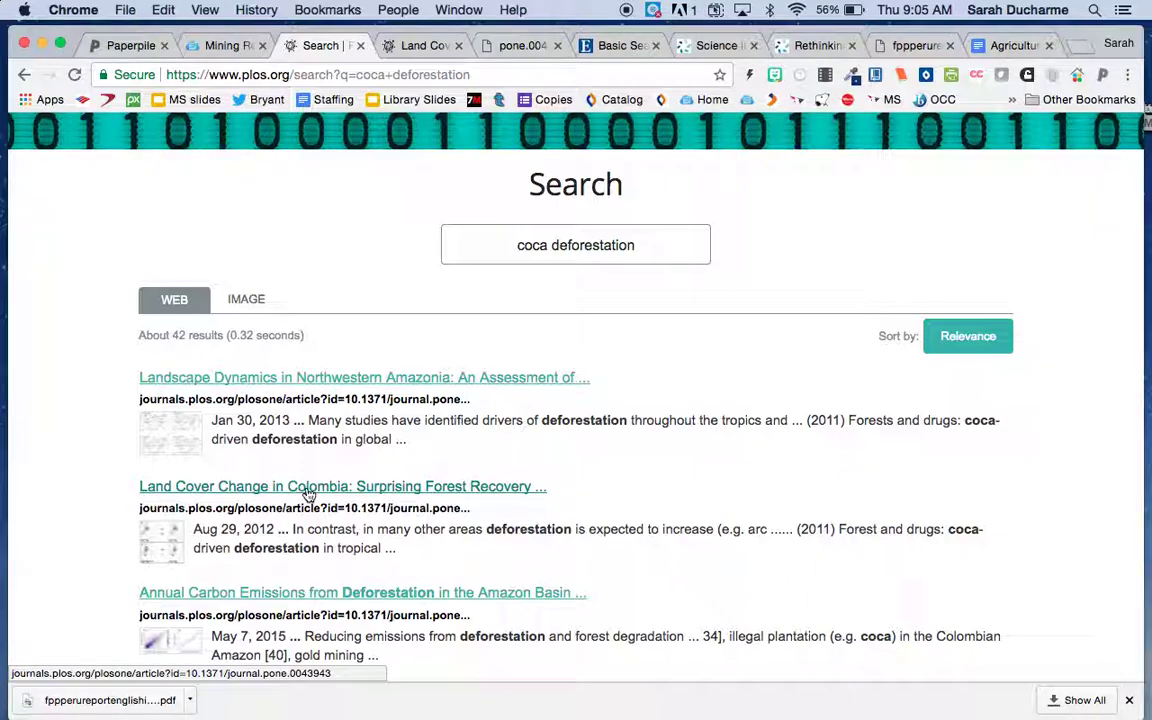
{"action": "scroll", "coordinate": [306, 494], "scroll_direction": "up", "scroll_amount": 3}
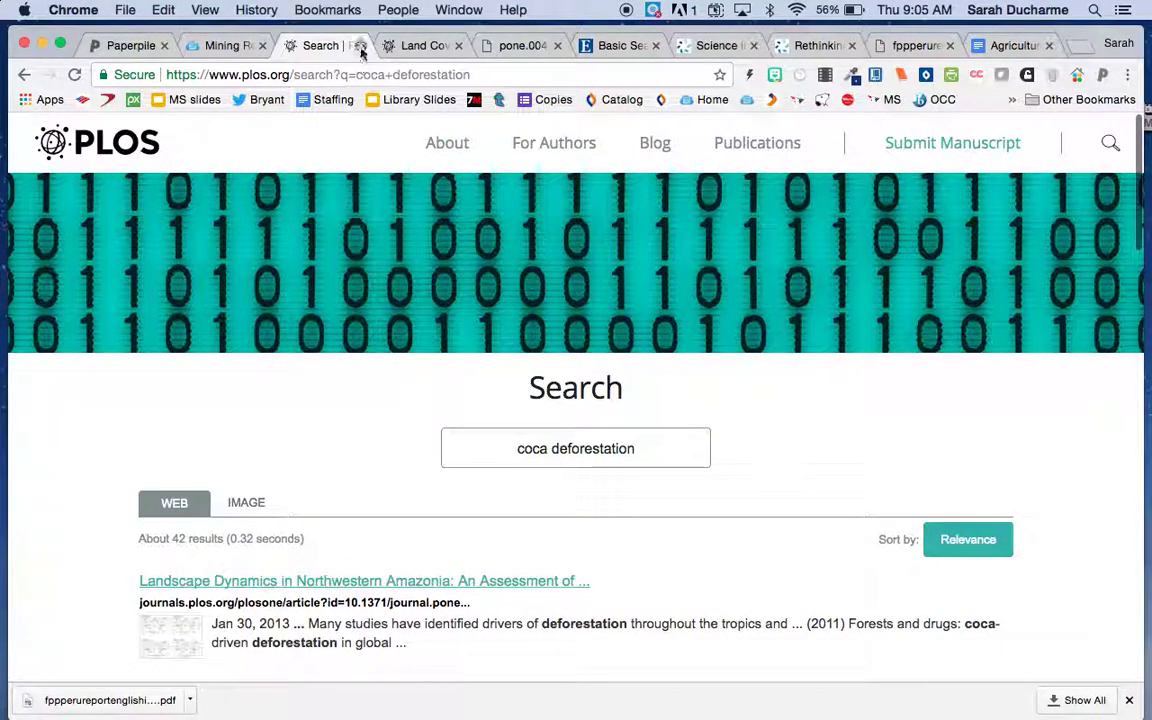
{"action": "left_click", "coordinate": [360, 46]}
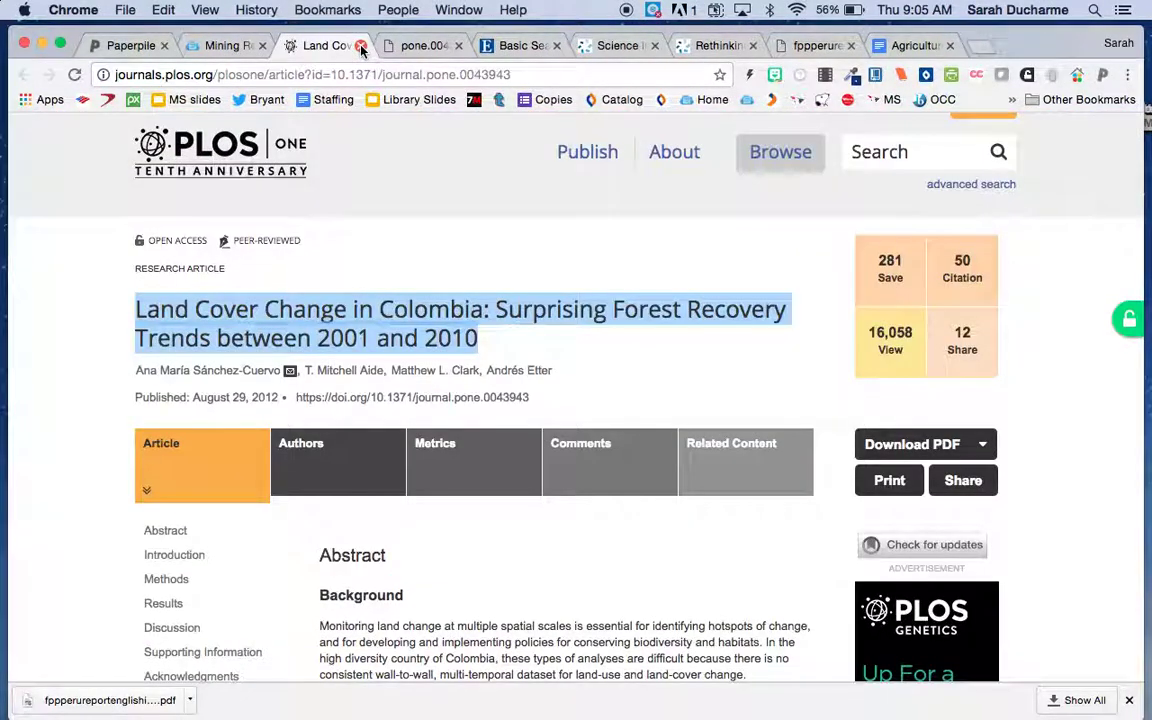
- Copy the title of the Colombia land cover article, search for it online in Paperpile, and add the matching 2012 PLoS One paper to the library
{"action": "left_click", "coordinate": [547, 356]}
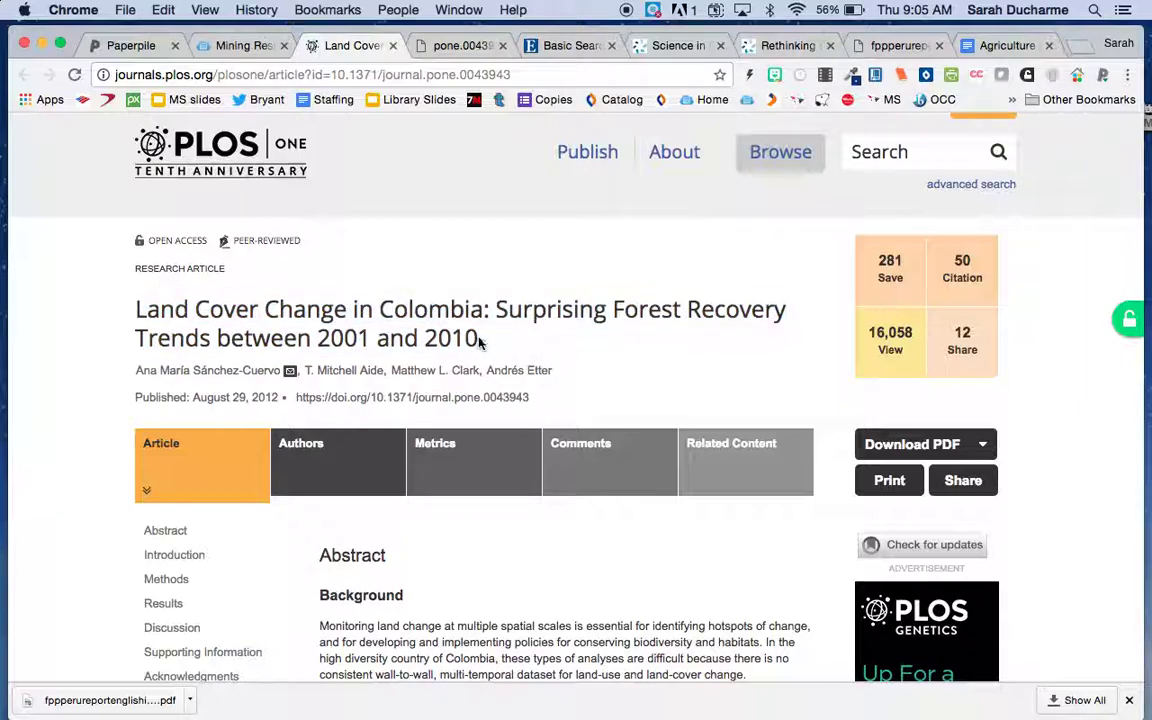
{"action": "left_click_drag", "start_coordinate": [422, 338], "coordinate": [135, 314]}
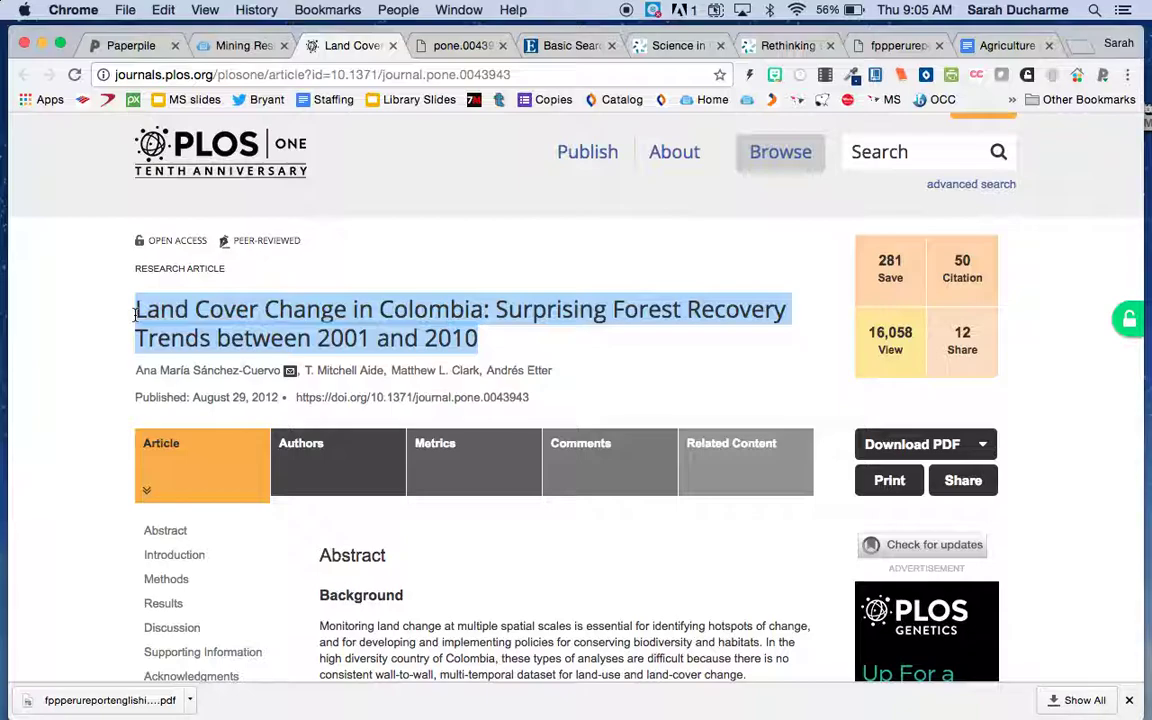
{"action": "left_click", "coordinate": [133, 46]}
{"action": "left_click", "coordinate": [140, 172]}
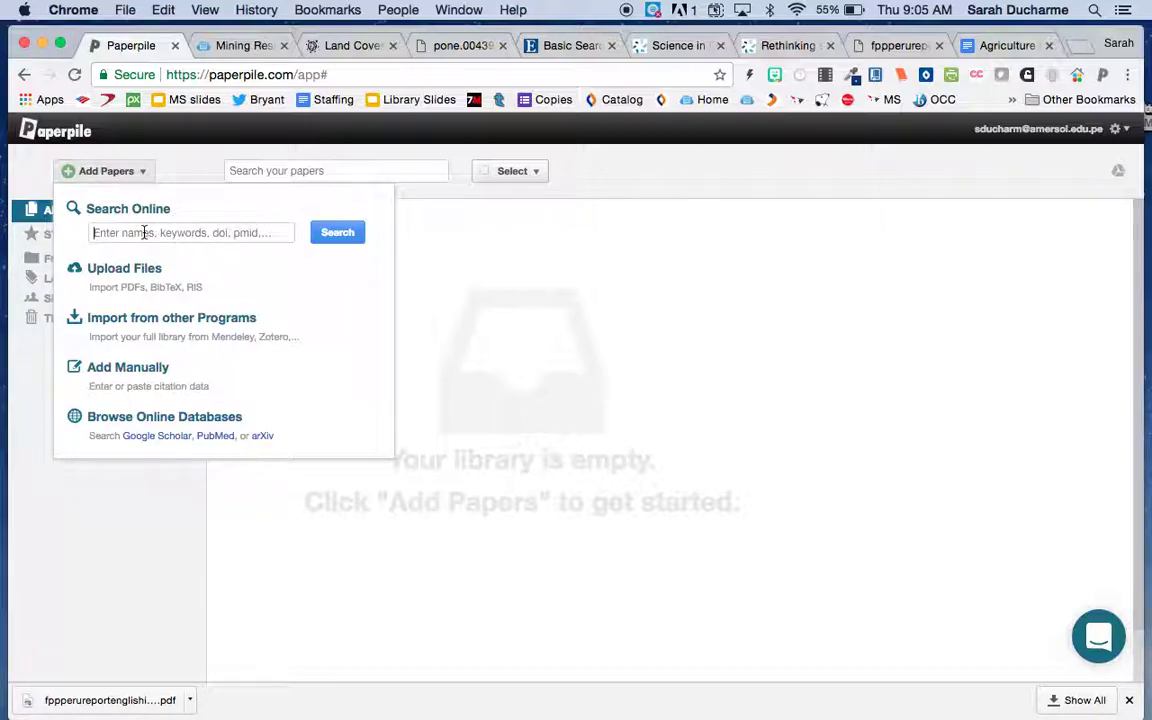
{"action": "key", "text": "super+v"}
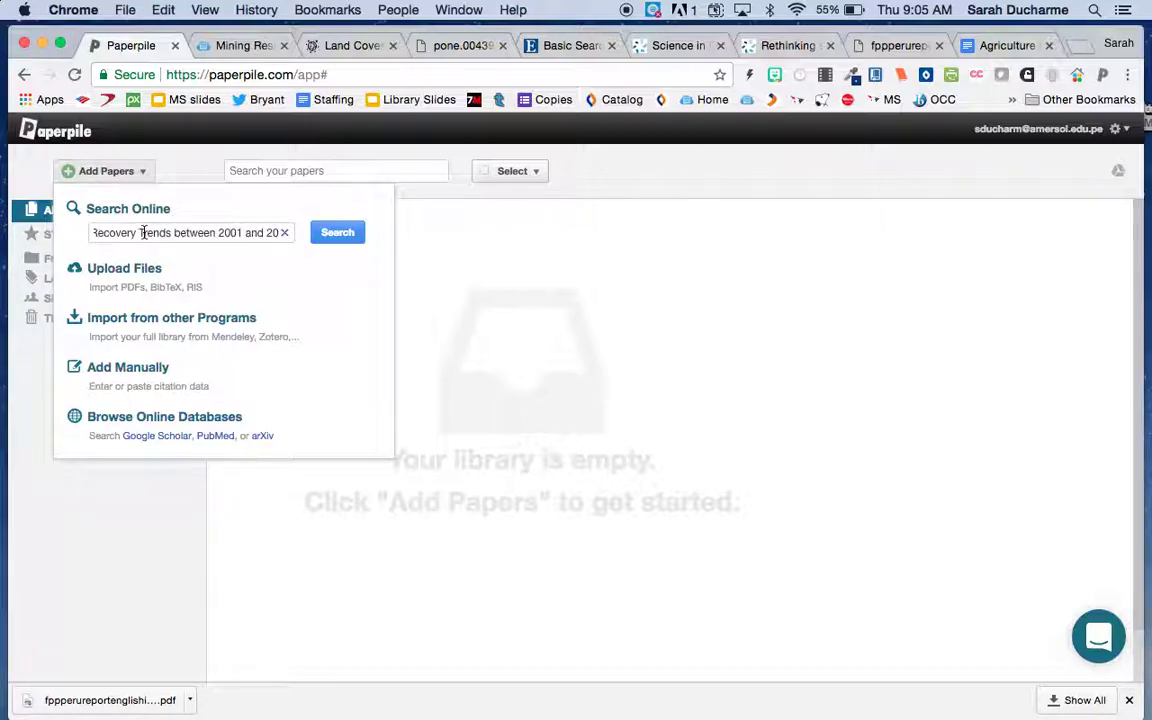
{"action": "left_click", "coordinate": [337, 234]}
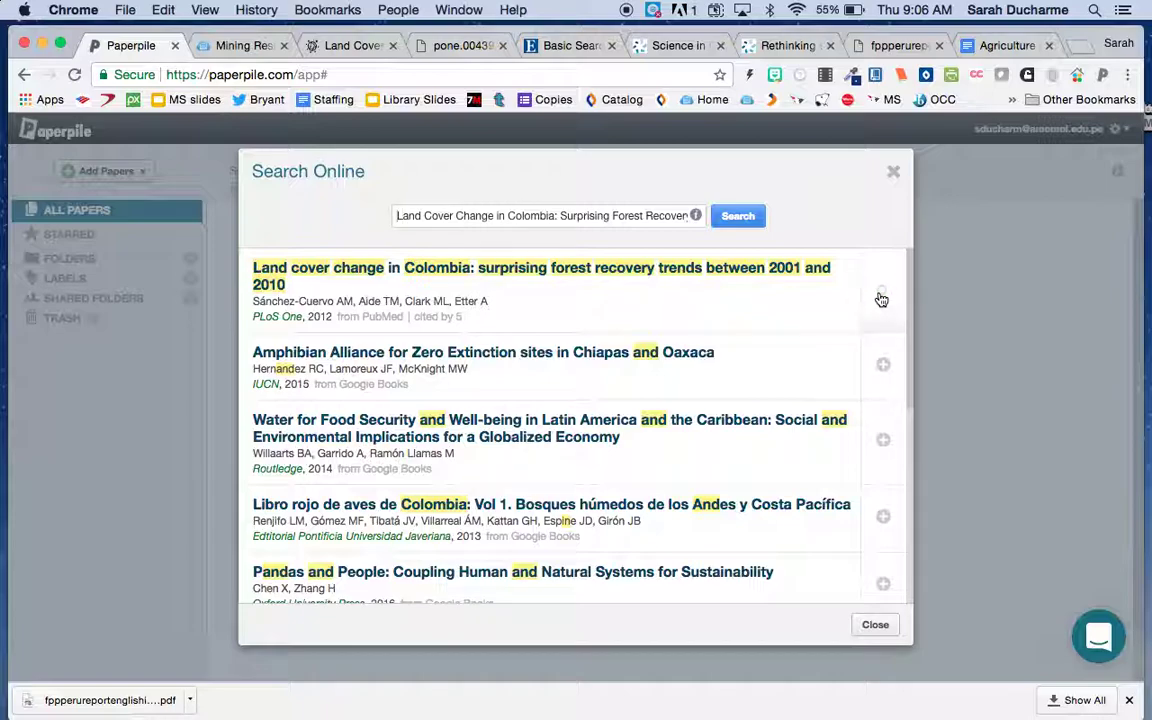
{"action": "left_click", "coordinate": [881, 297]}
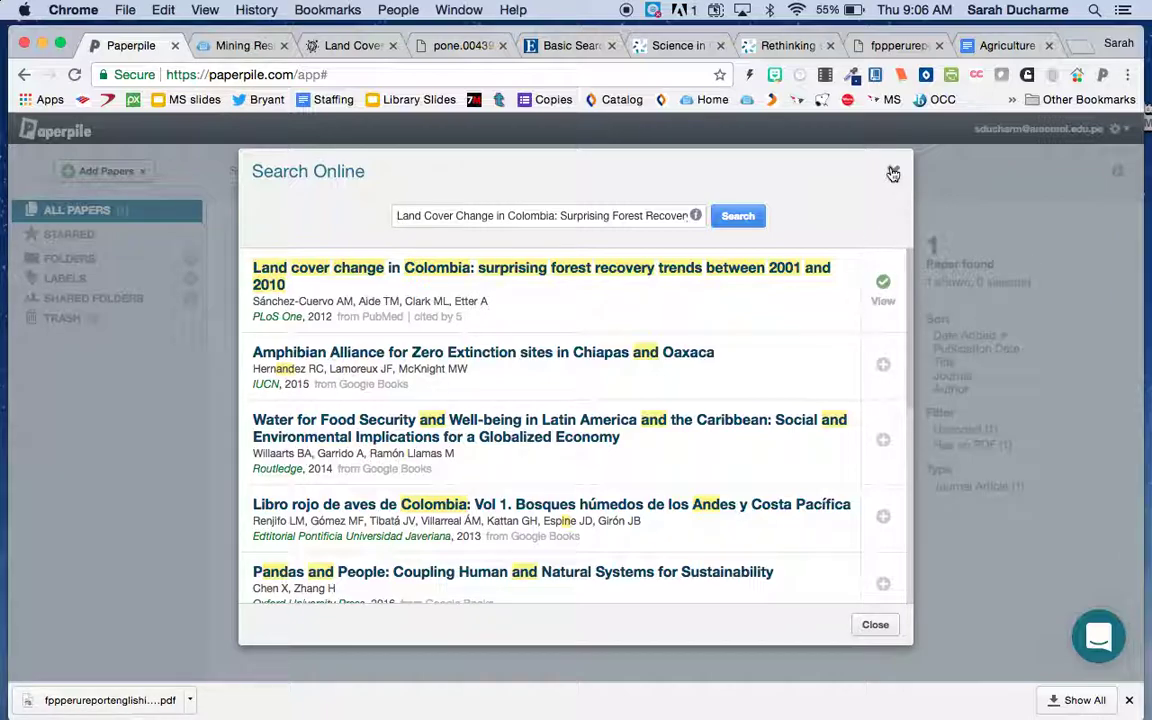
{"action": "left_click", "coordinate": [893, 171]}
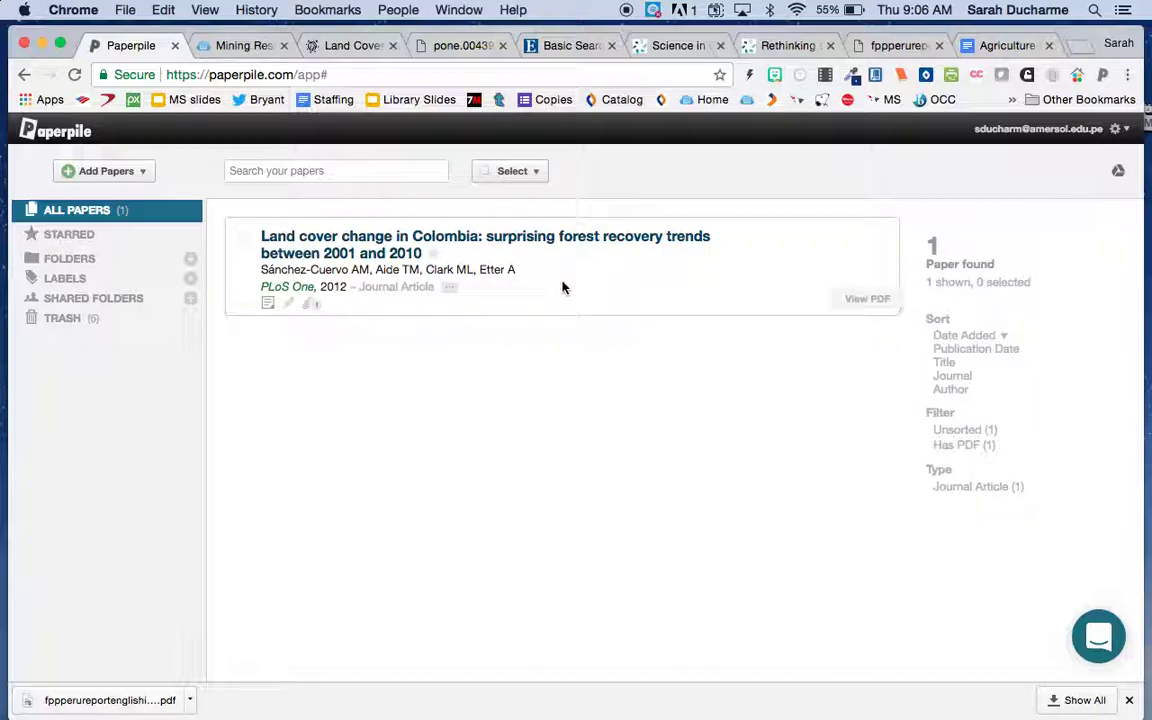
- Examine the citation details of the added paper, select the paper, and collapse its details
{"action": "left_click", "coordinate": [450, 292]}
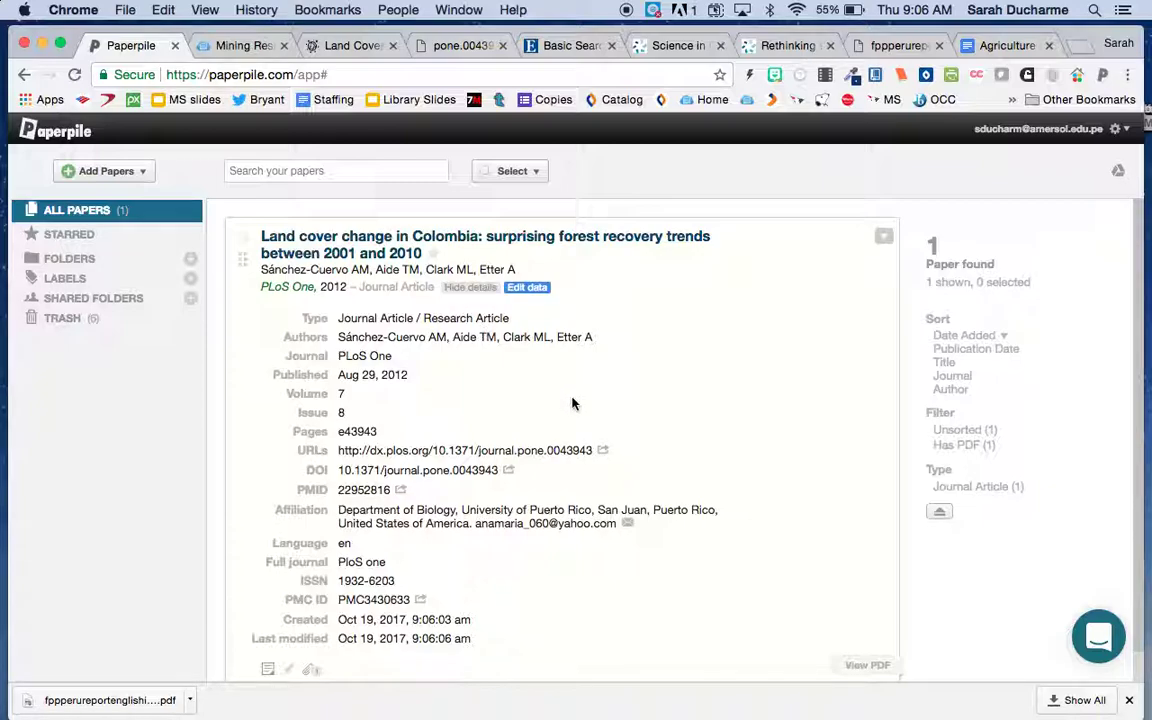
{"action": "scroll", "coordinate": [573, 403], "scroll_direction": "down", "scroll_amount": 1}
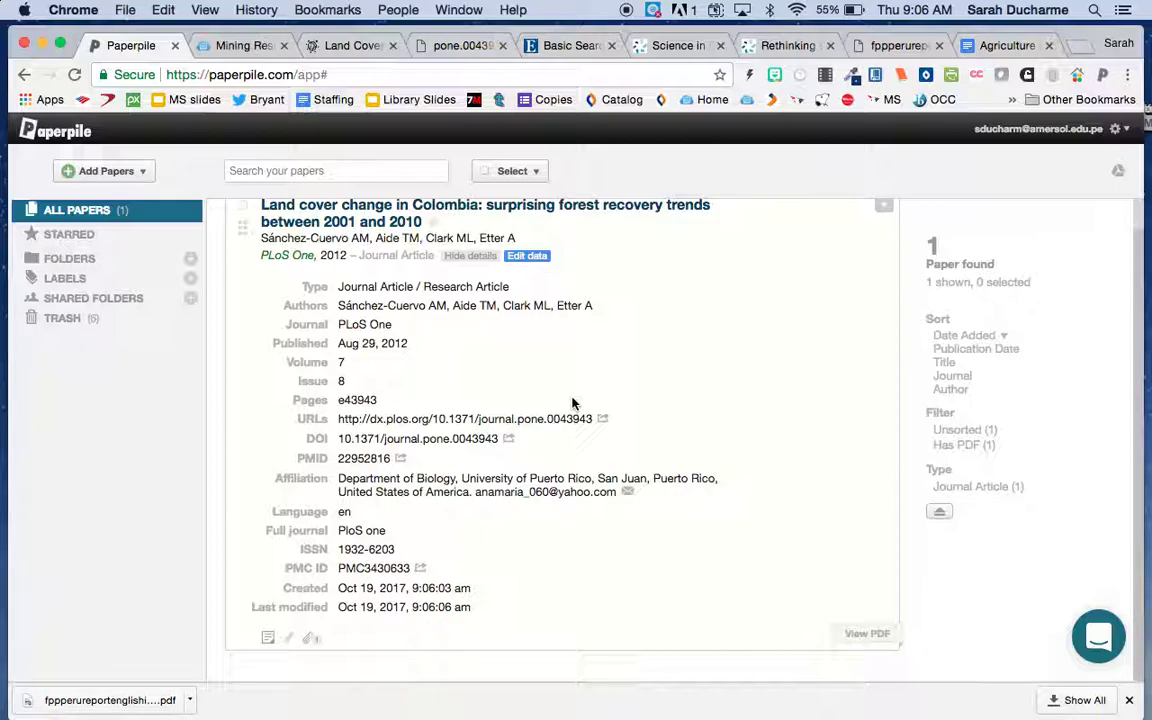
{"action": "left_click", "coordinate": [573, 403]}
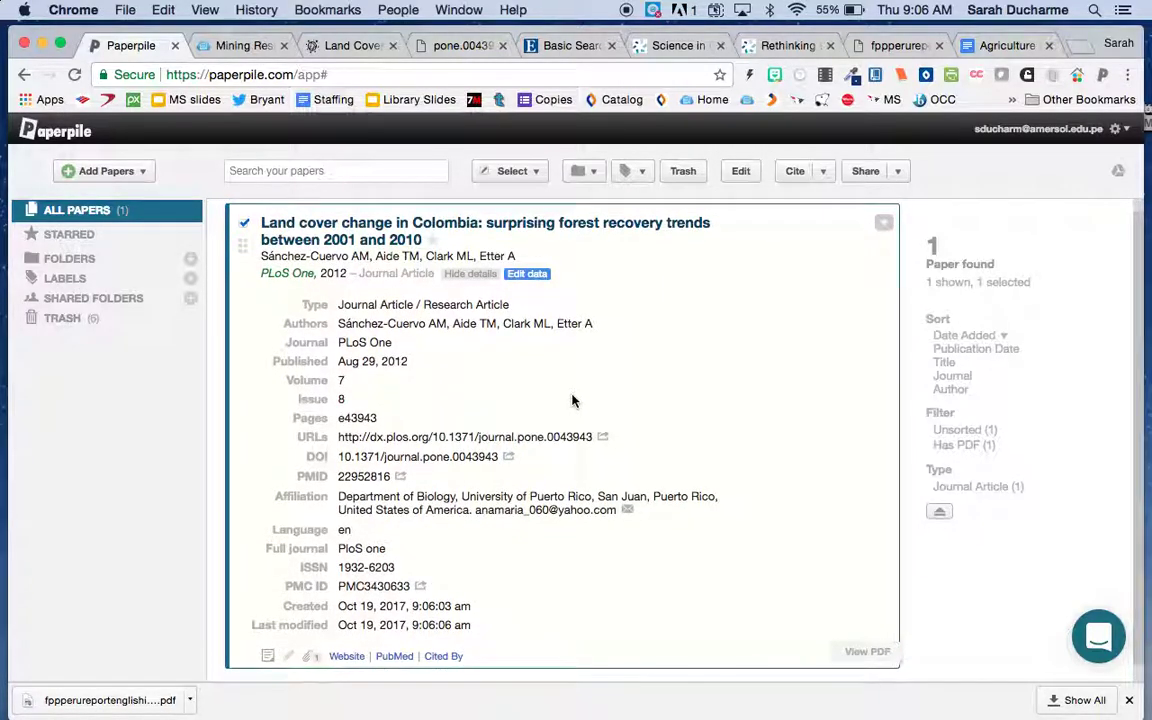
{"action": "left_click", "coordinate": [487, 279]}
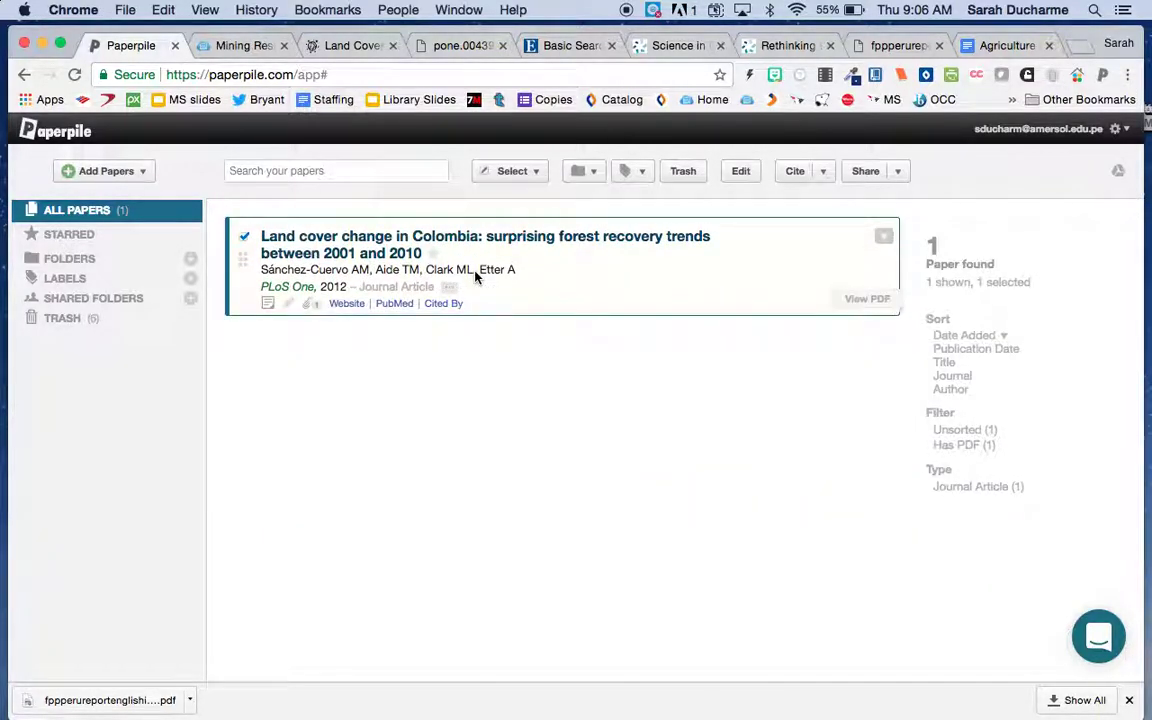
- Review the PLOS article page and its printable PDF, and close the article page
{"action": "left_click", "coordinate": [358, 46]}
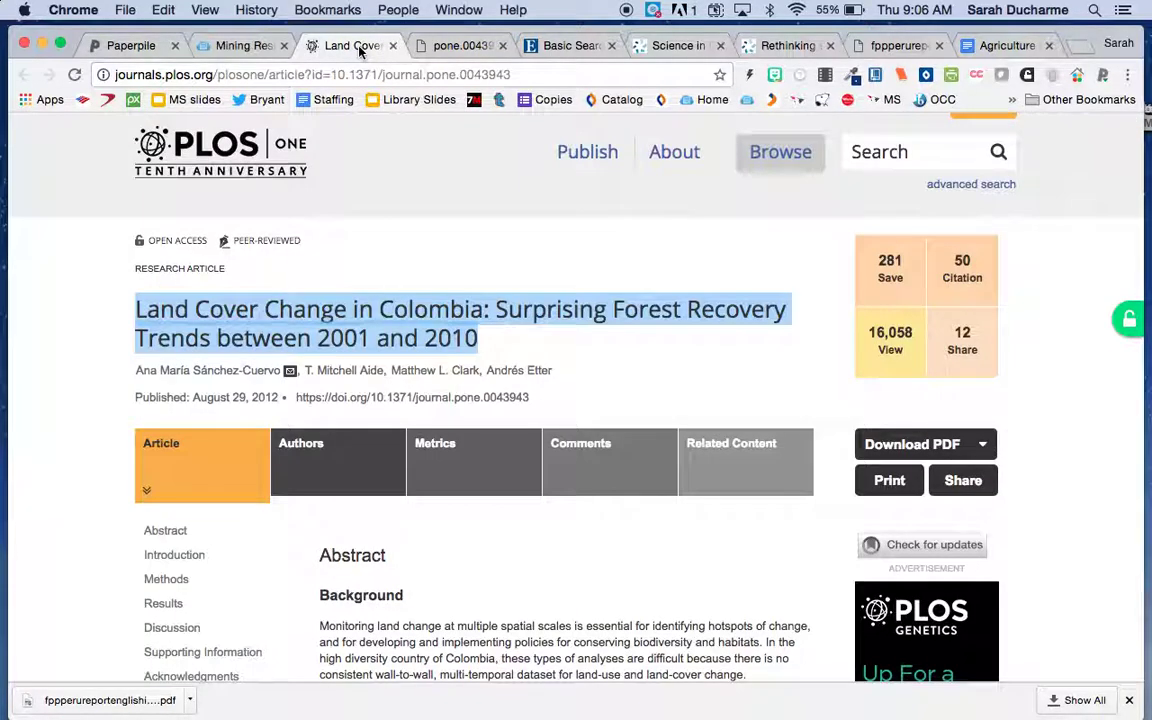
{"action": "left_click", "coordinate": [633, 369]}
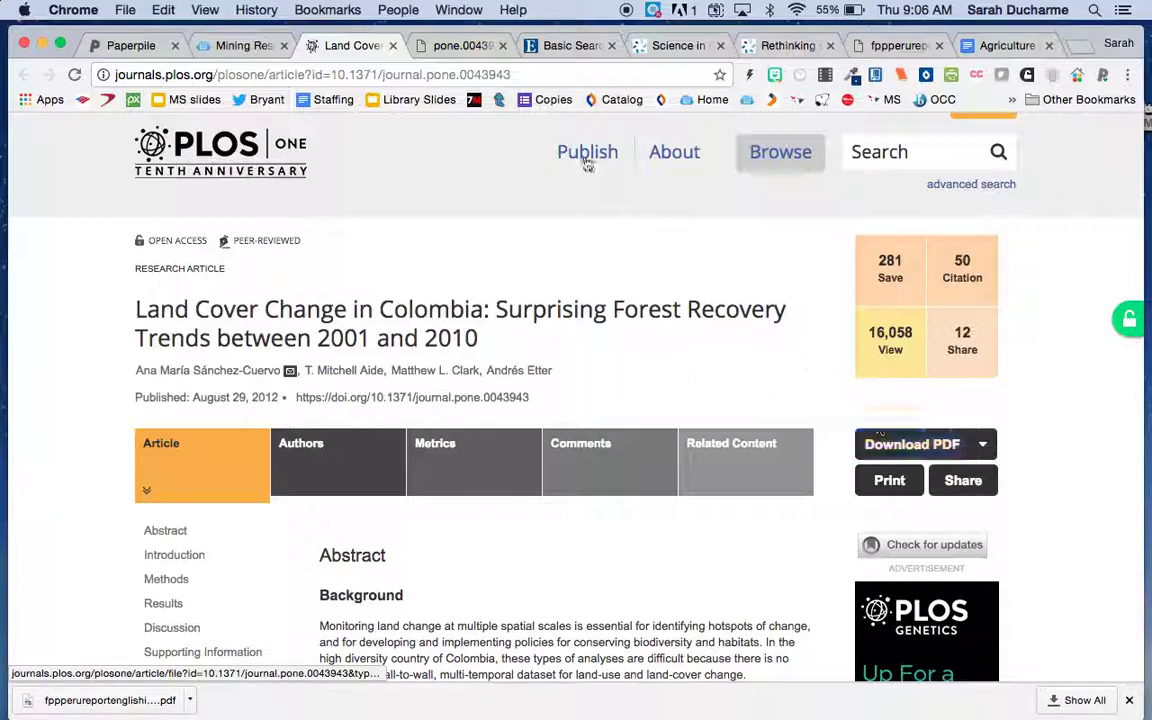
{"action": "left_click", "coordinate": [461, 47]}
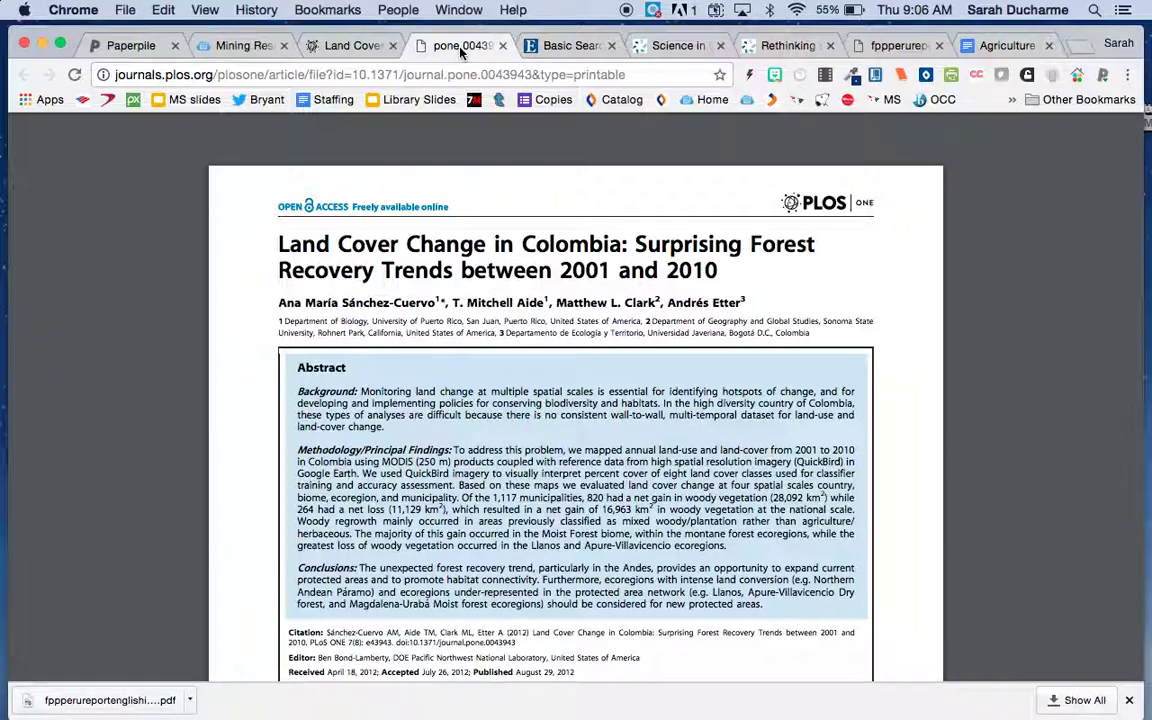
{"action": "left_click", "coordinate": [392, 46]}
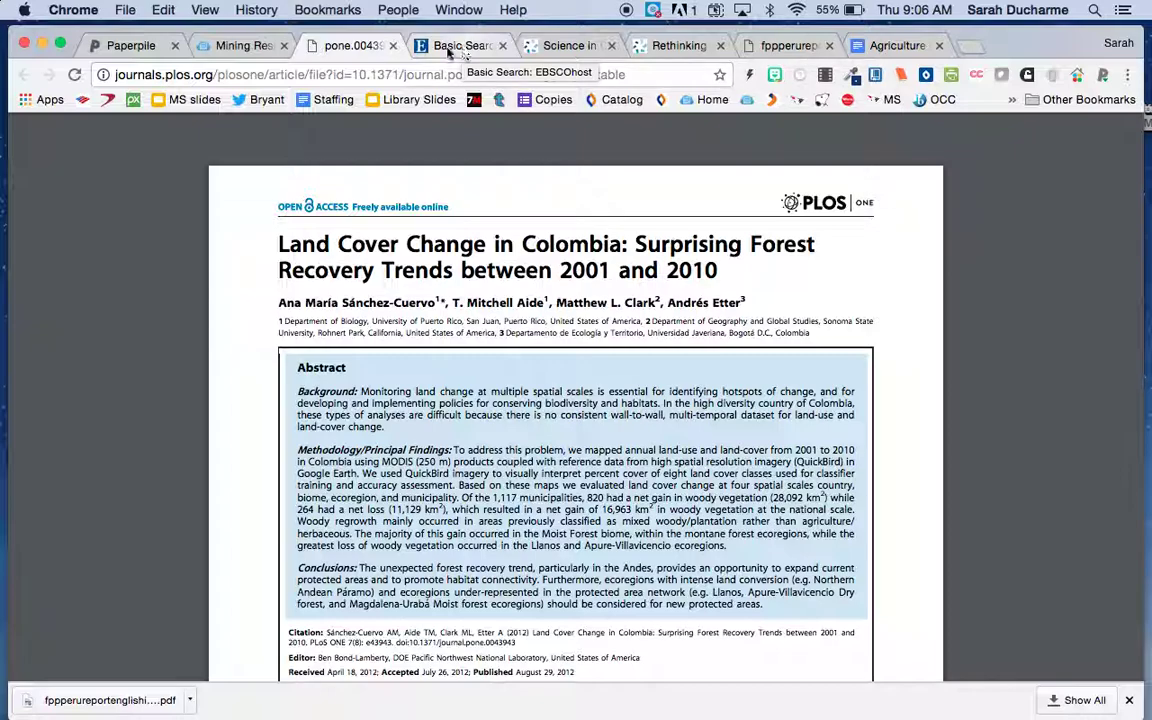
- Switch to EBSCOhost's Science Reference Center, tick the Full Text limiter, and open Advanced Search
{"action": "left_click", "coordinate": [262, 45]}
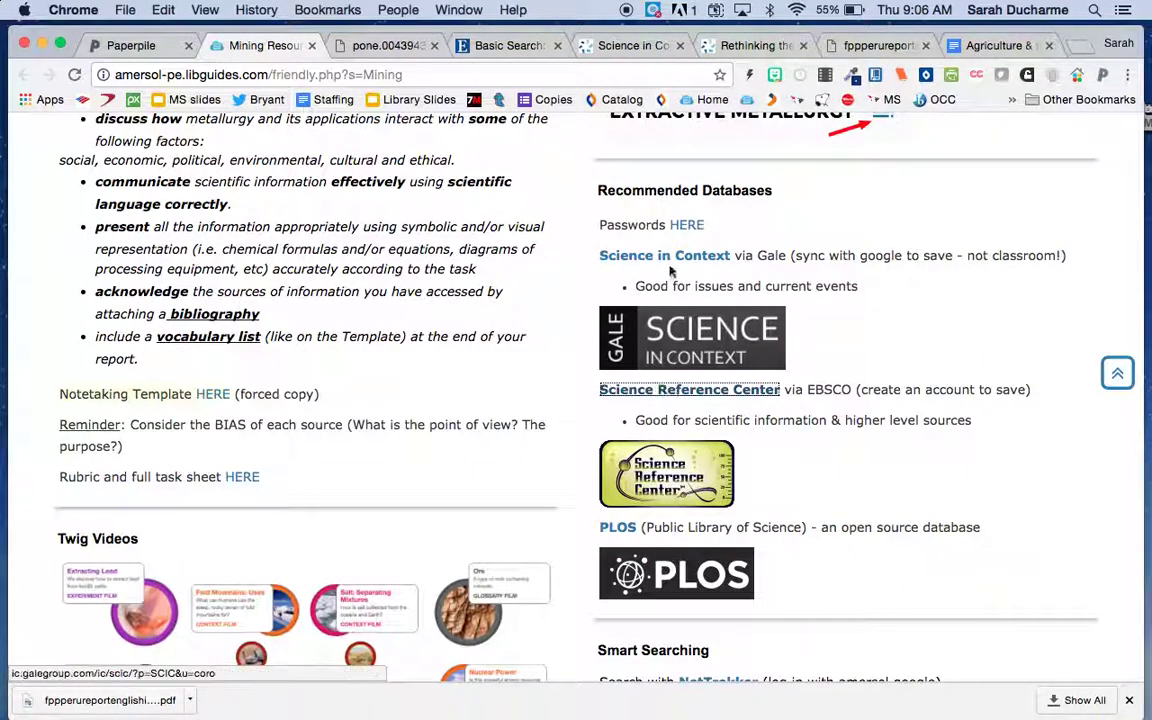
{"action": "left_click", "coordinate": [512, 45]}
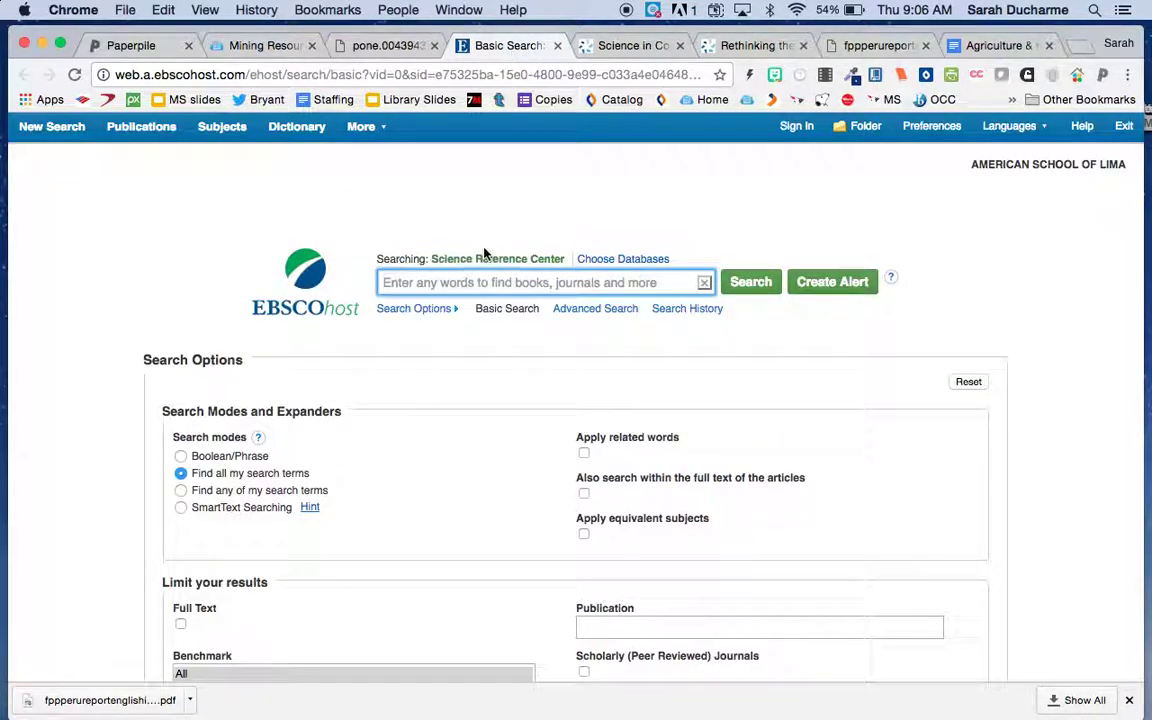
{"action": "scroll", "coordinate": [475, 234], "scroll_direction": "down", "scroll_amount": 2}
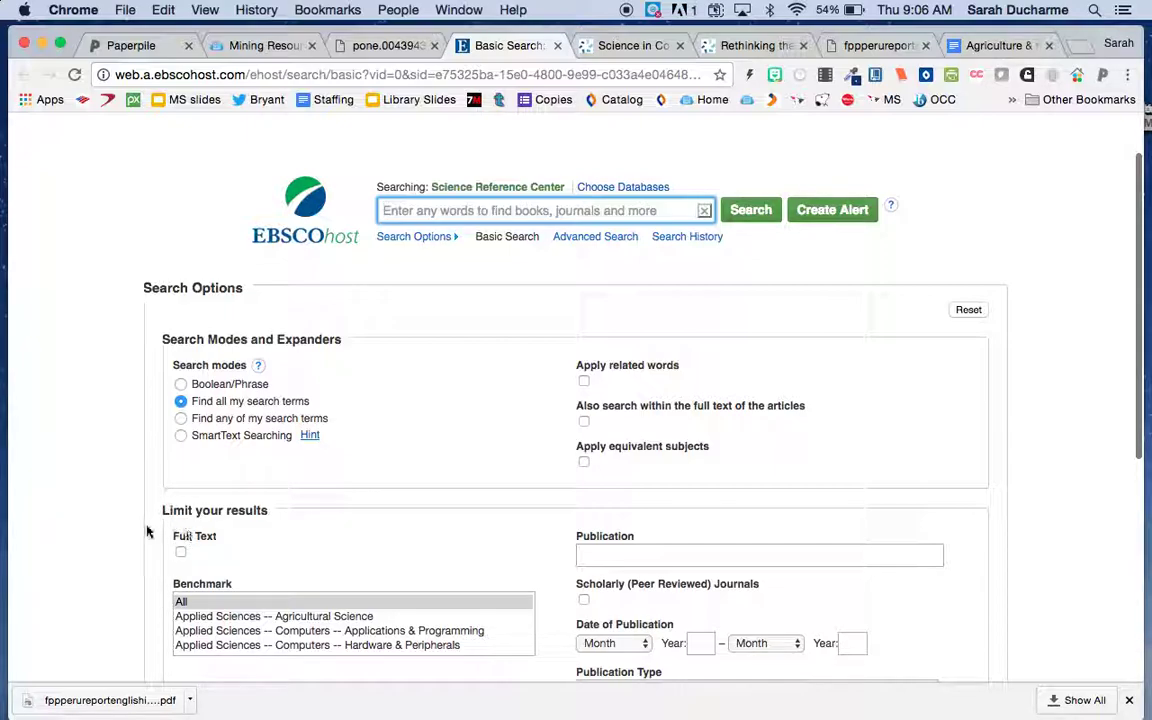
{"action": "left_click", "coordinate": [180, 551]}
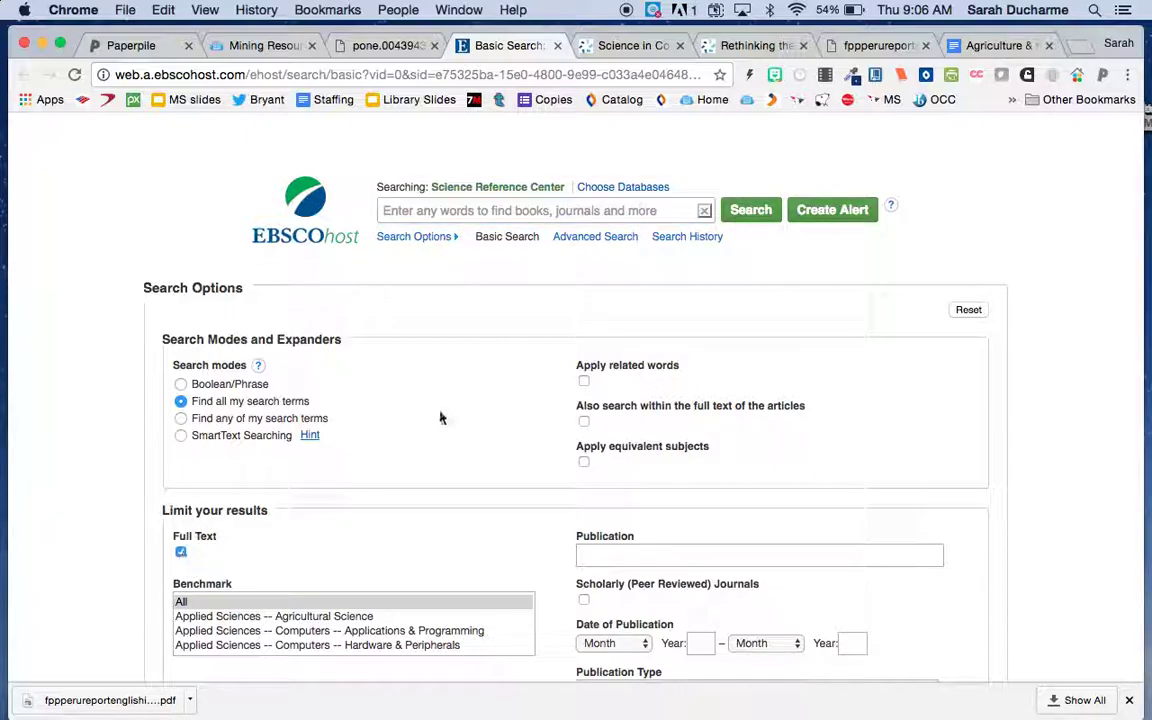
{"action": "scroll", "coordinate": [456, 404], "scroll_direction": "up", "scroll_amount": 1}
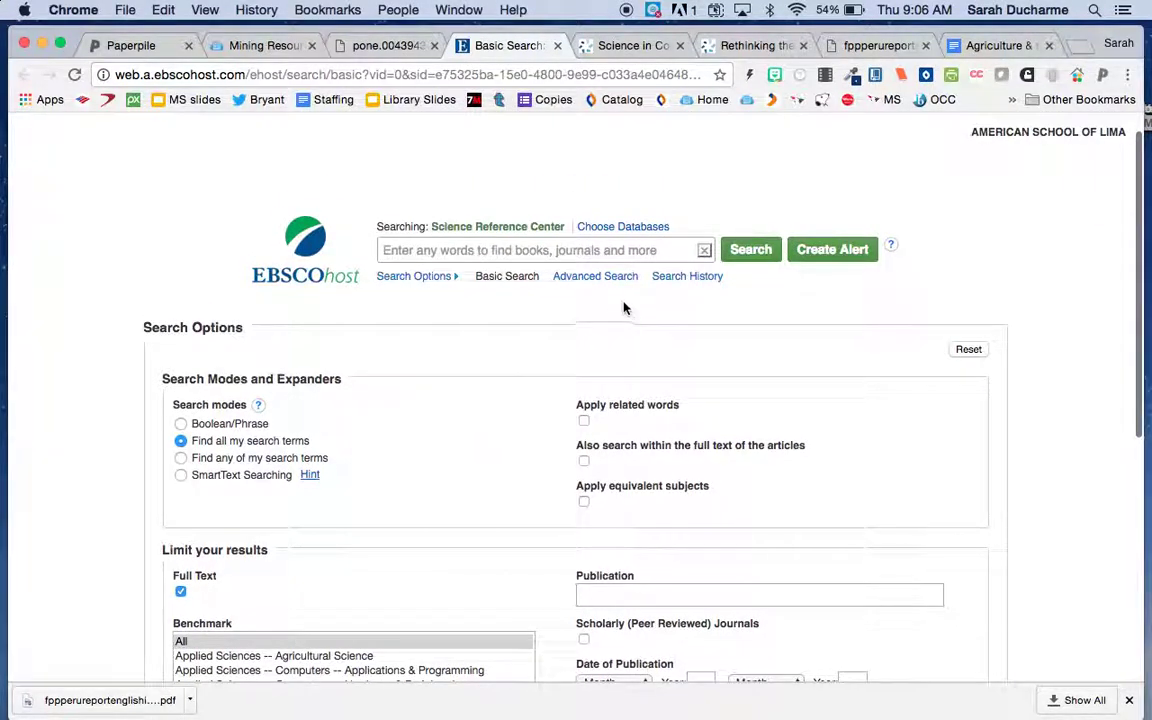
{"action": "left_click", "coordinate": [598, 276]}
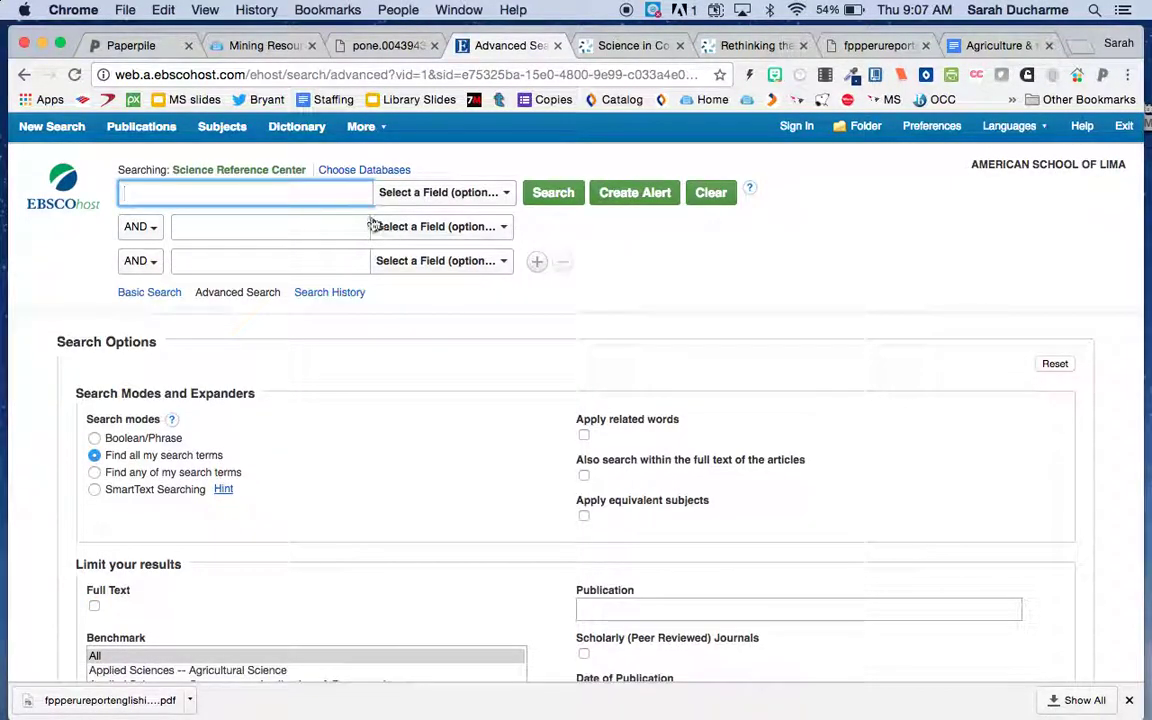
- Run an advanced search for coca AND deforestation and look through the results
{"action": "type", "text": "coca"}
{"action": "left_click", "coordinate": [674, 250]}
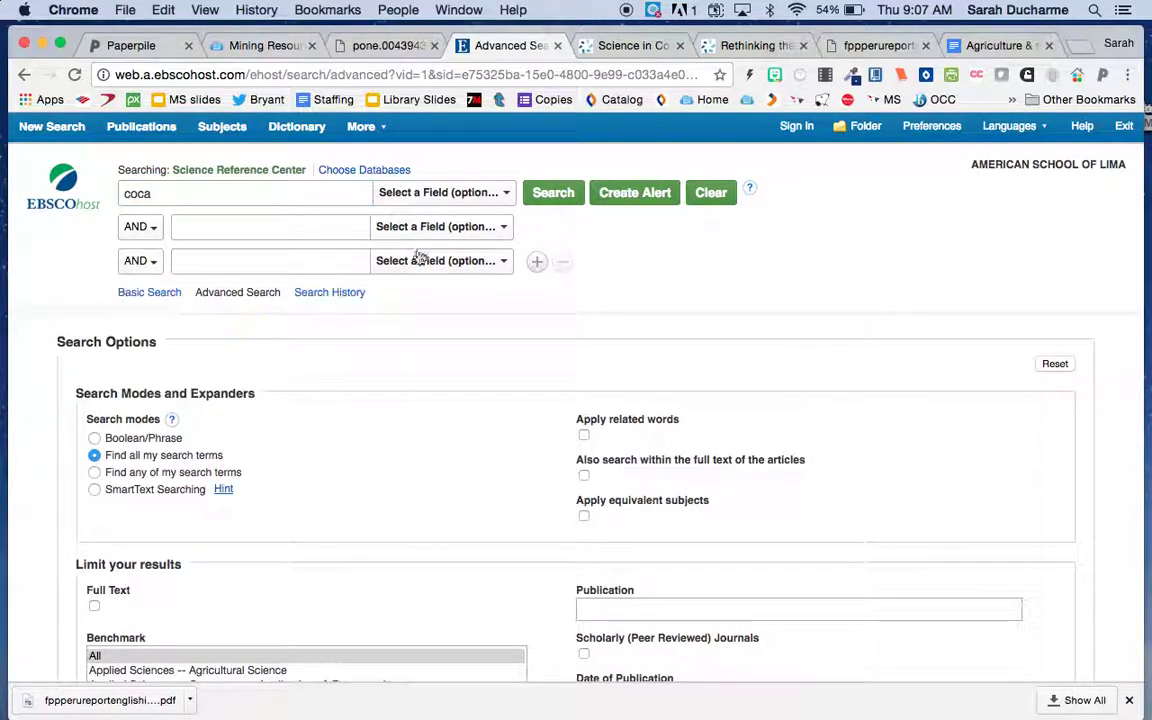
{"action": "left_click", "coordinate": [347, 228]}
{"action": "type", "text": "defor"}
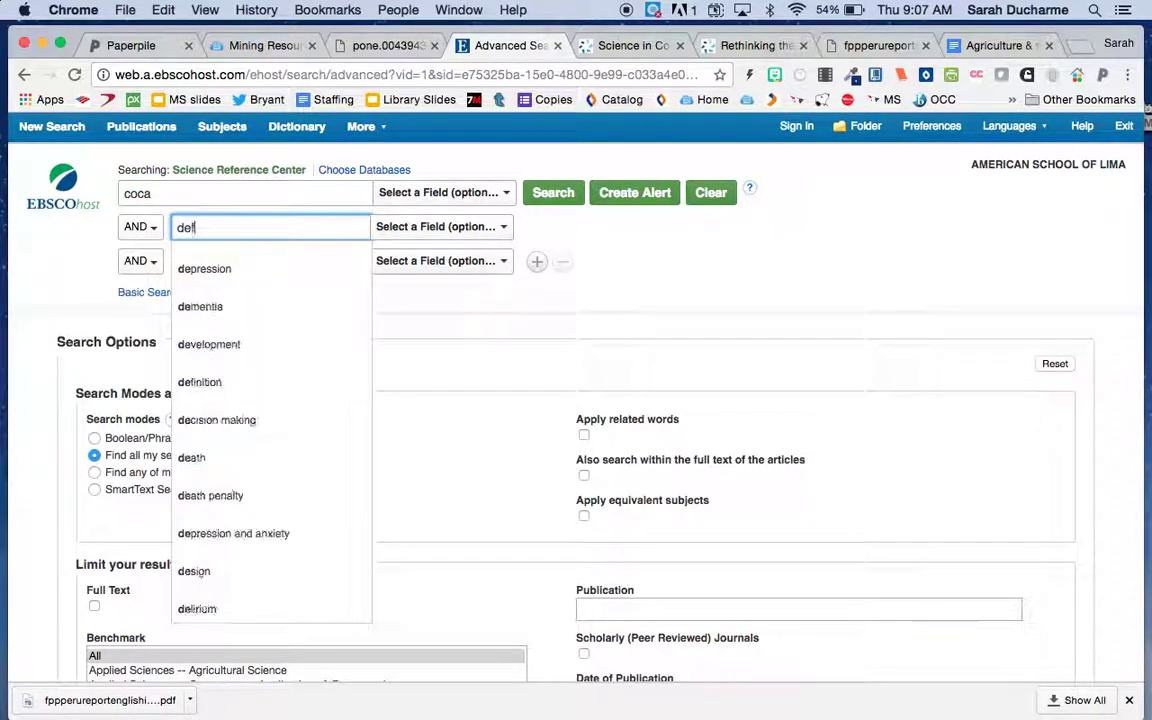
{"action": "left_click", "coordinate": [258, 268]}
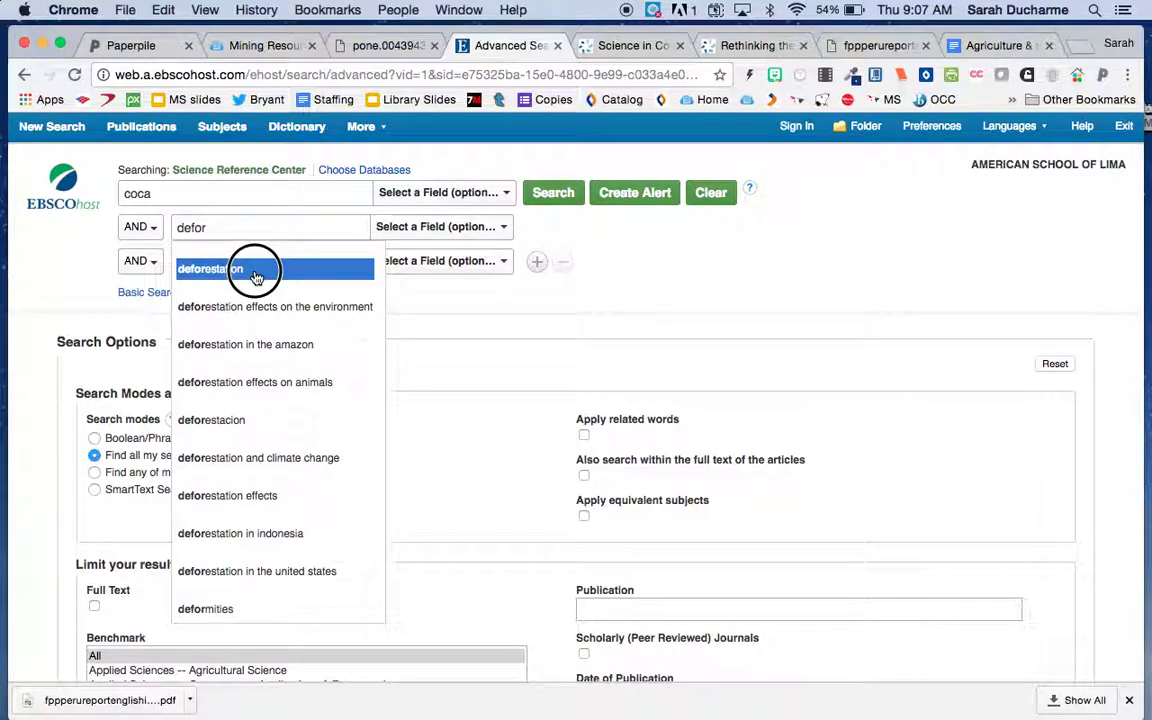
{"action": "left_click", "coordinate": [551, 194]}
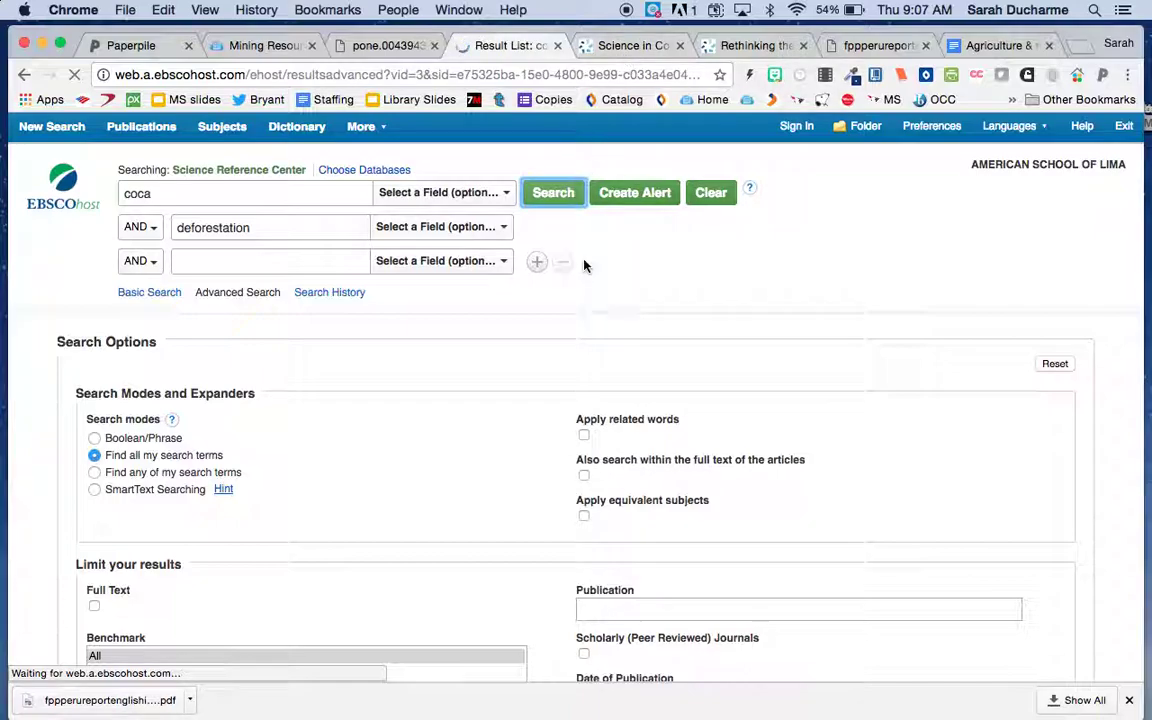
{"action": "scroll", "coordinate": [507, 422], "scroll_direction": "down", "scroll_amount": 4}
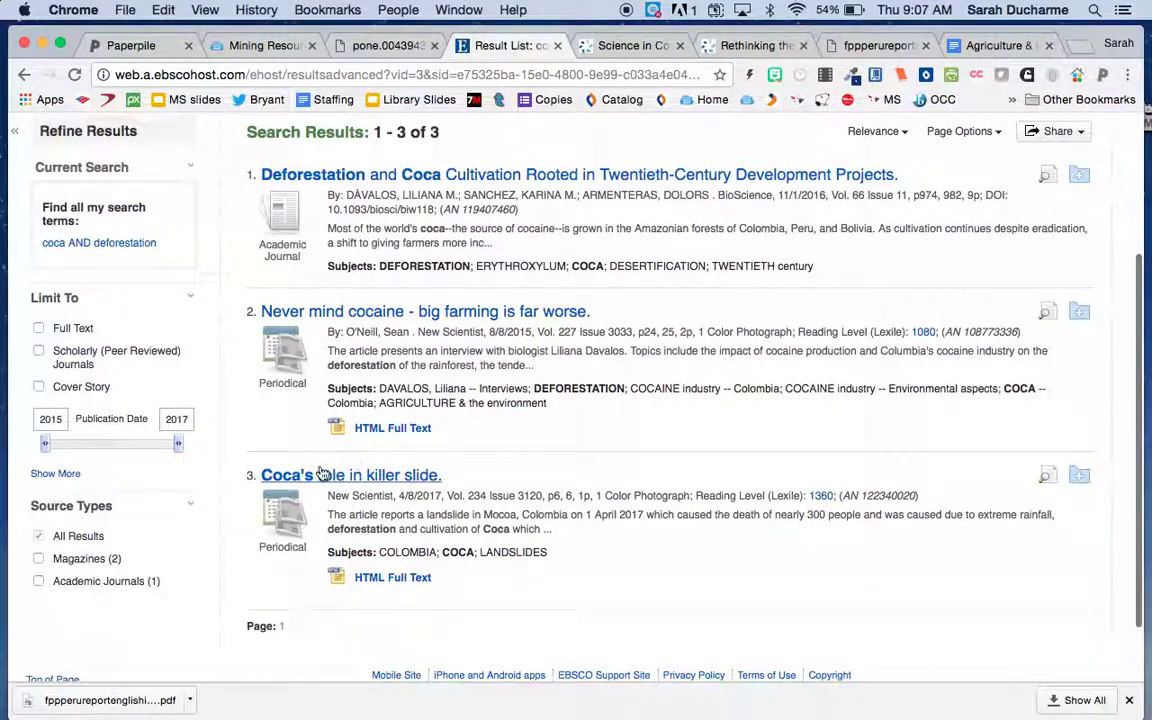
- Open the article "Coca's role in killer slide" from the results and look through its record and full text
{"action": "left_click", "coordinate": [338, 477]}
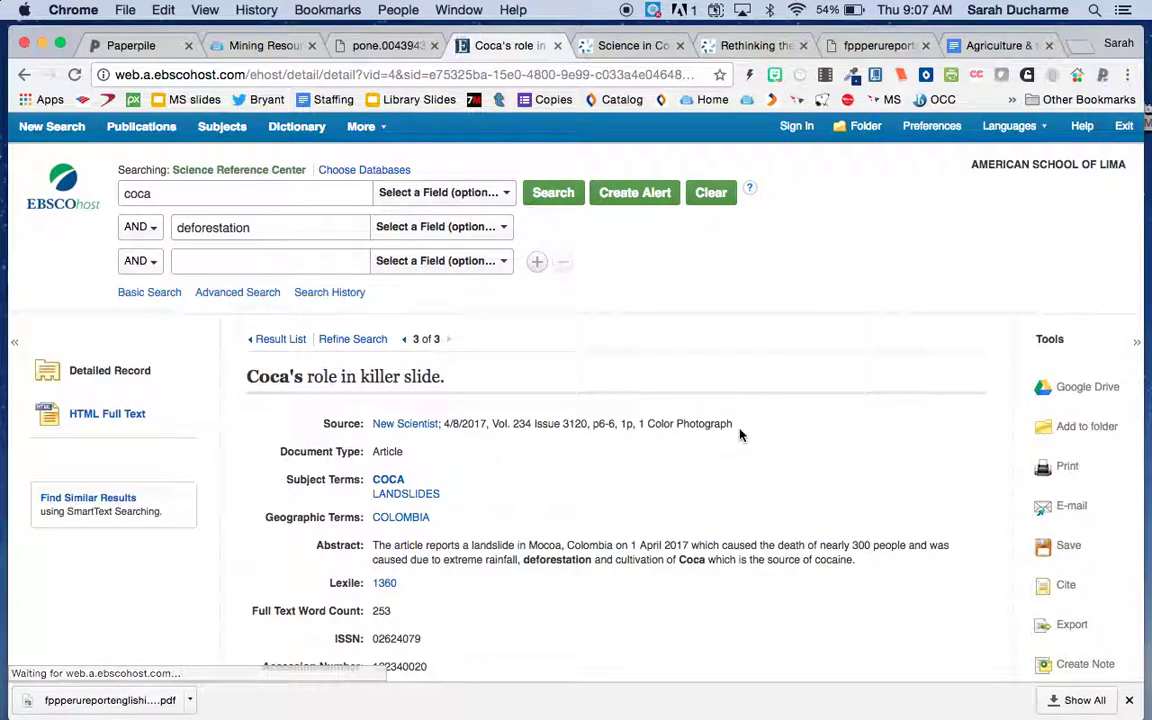
{"action": "scroll", "coordinate": [825, 429], "scroll_direction": "down", "scroll_amount": 10}
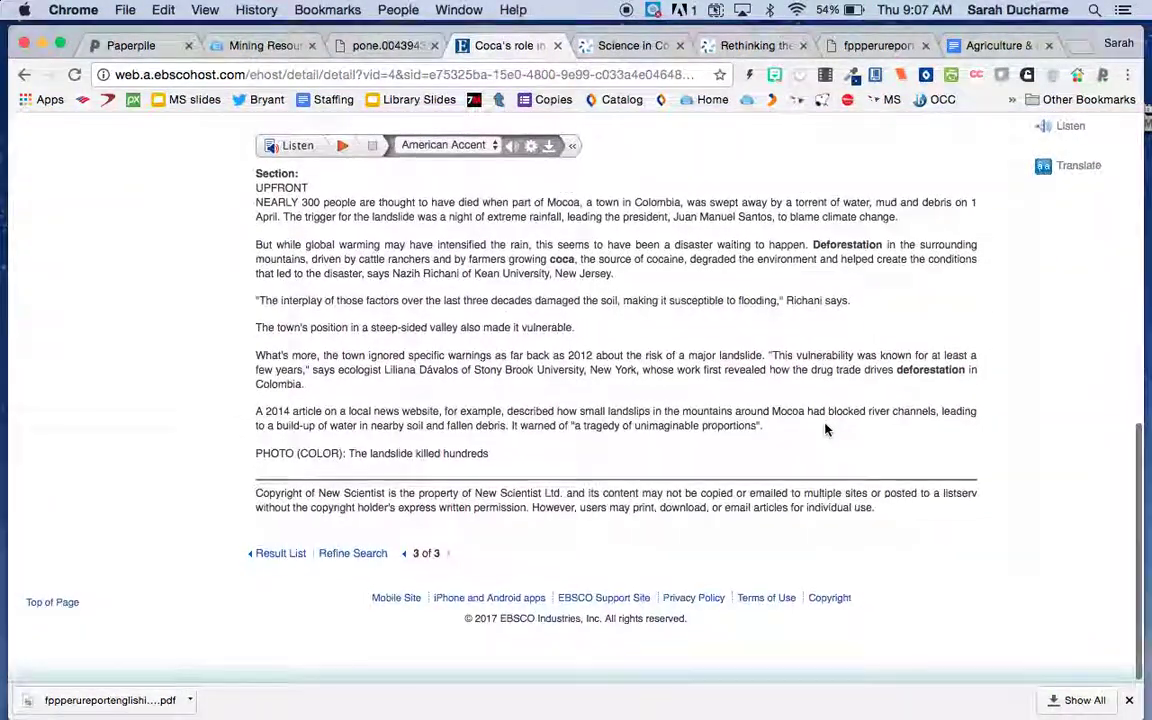
{"action": "scroll", "coordinate": [825, 429], "scroll_direction": "up", "scroll_amount": 5}
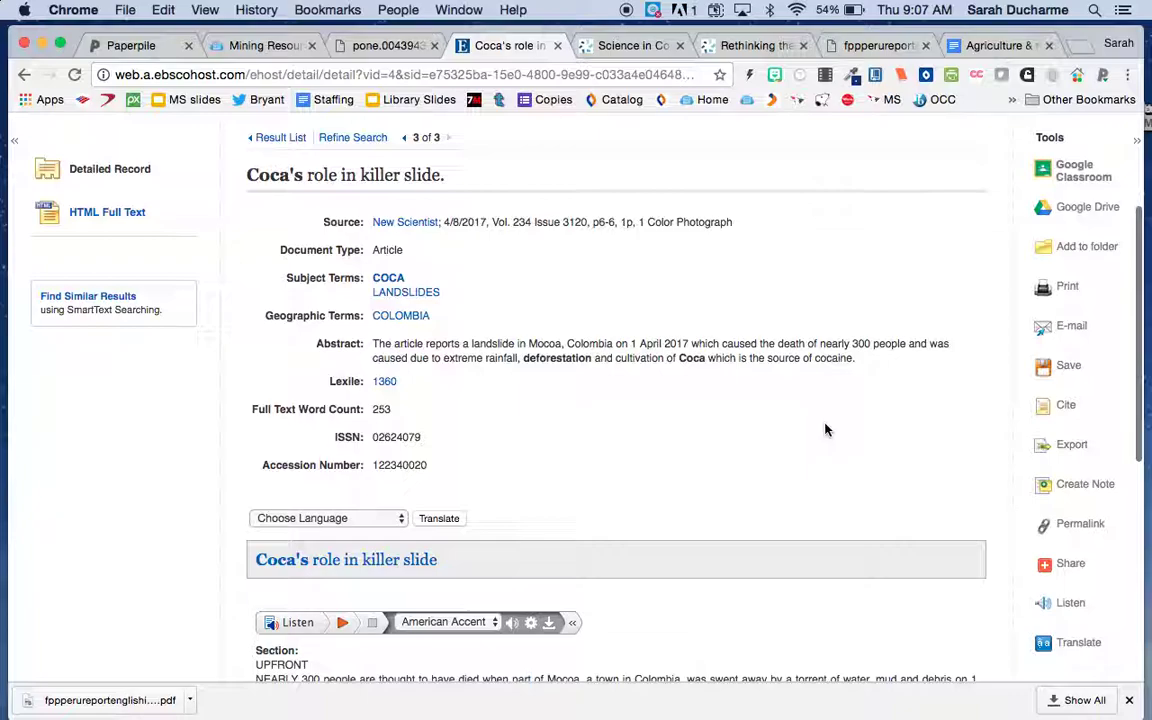
{"action": "scroll", "coordinate": [825, 429], "scroll_direction": "up", "scroll_amount": 1}
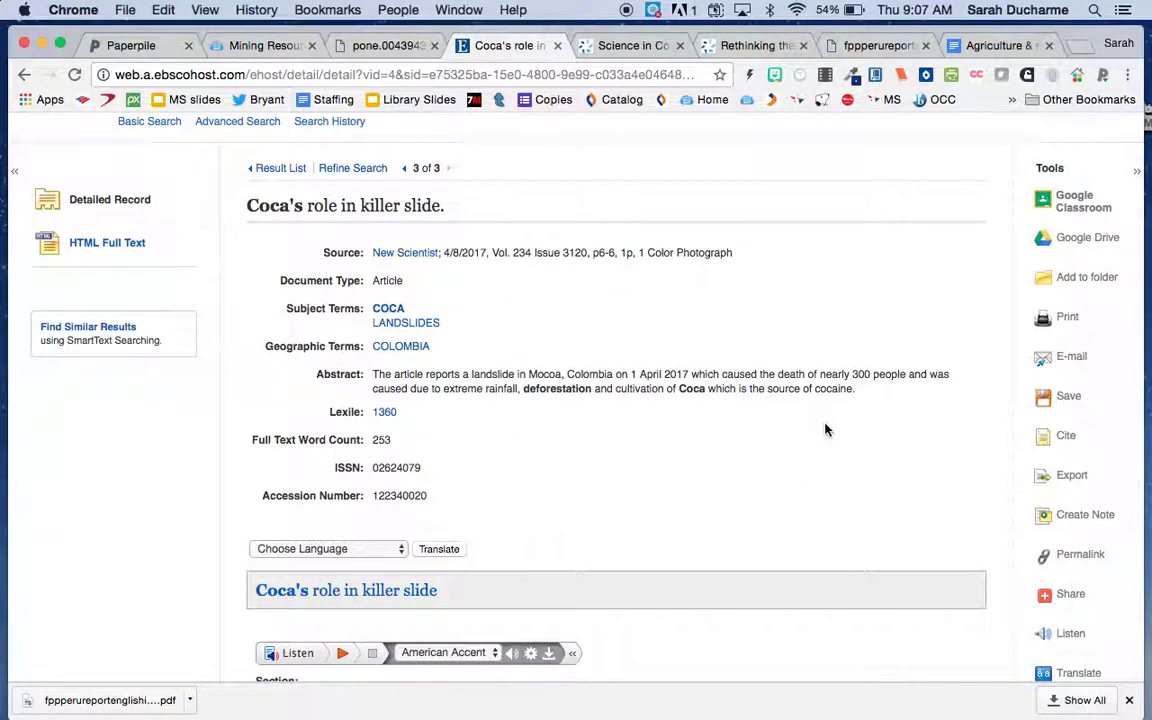
{"action": "scroll", "coordinate": [825, 429], "scroll_direction": "up", "scroll_amount": 5}
{"action": "scroll", "coordinate": [825, 429], "scroll_direction": "down", "scroll_amount": 2}
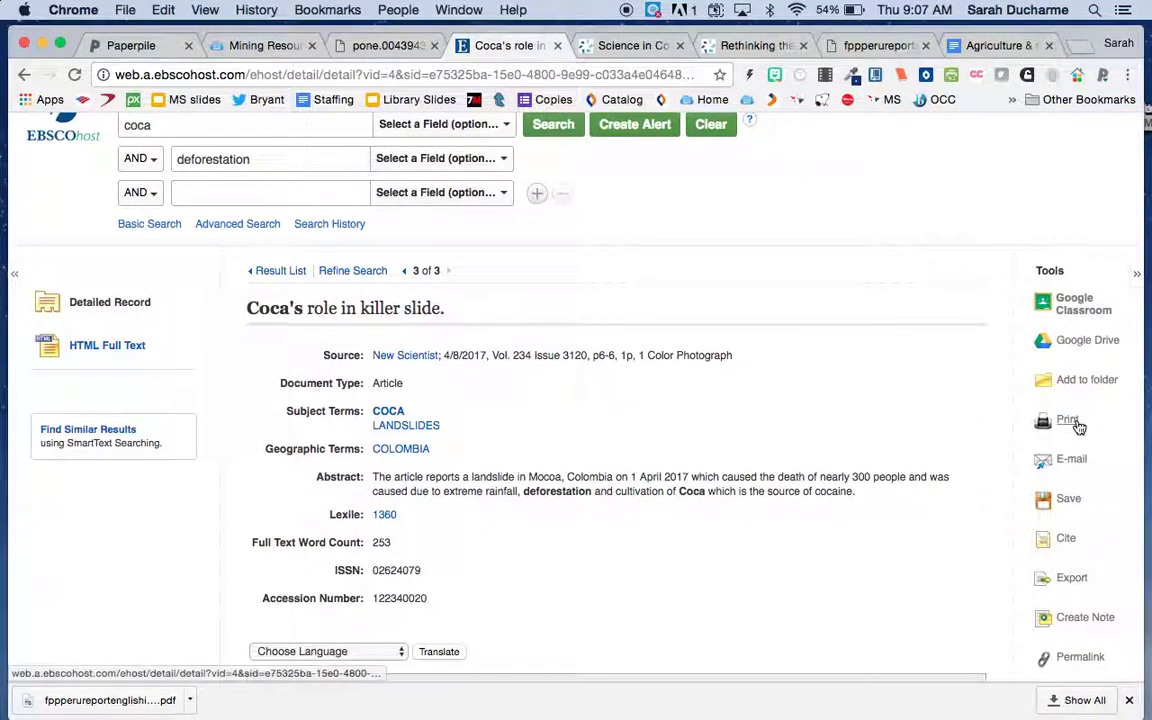
- Copy the article title, search for it online in Paperpile, and add the matching 2017 New Scientist paper to the library
{"action": "left_click_drag", "start_coordinate": [441, 312], "coordinate": [226, 309]}
{"action": "key", "text": "super+c"}
{"action": "left_click", "coordinate": [523, 315]}
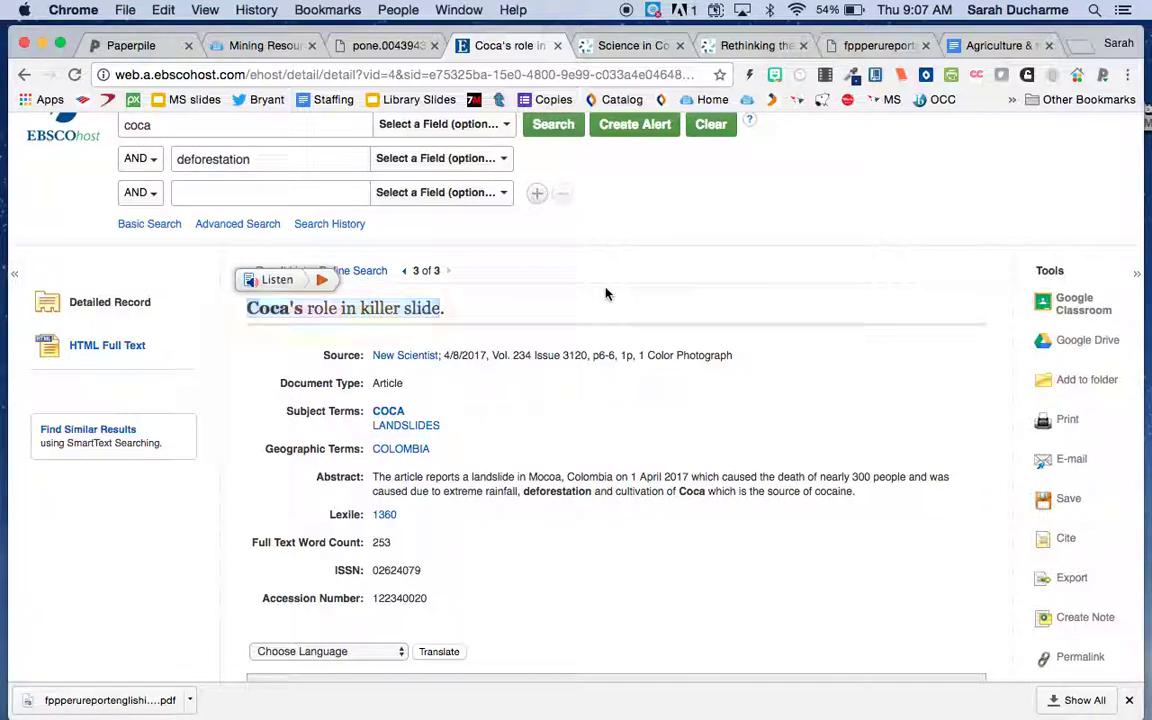
{"action": "left_click", "coordinate": [122, 47]}
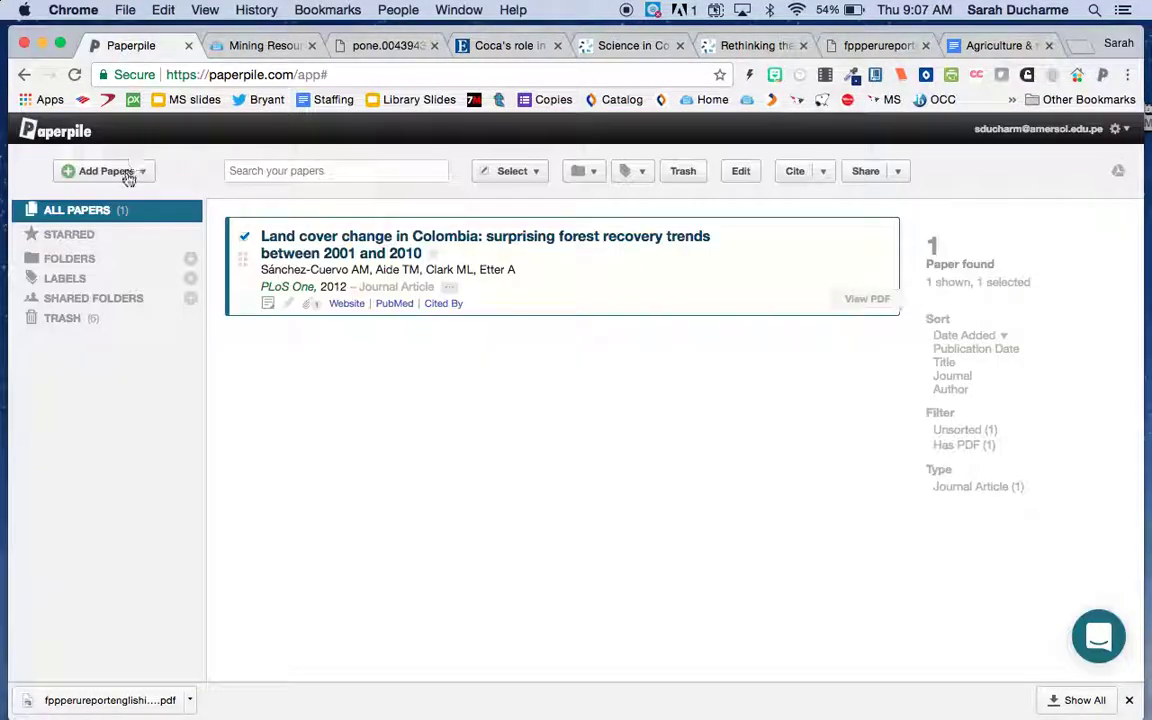
{"action": "left_click", "coordinate": [141, 170]}
{"action": "left_click", "coordinate": [142, 232]}
{"action": "key", "text": "super+v"}
{"action": "left_click", "coordinate": [339, 234]}
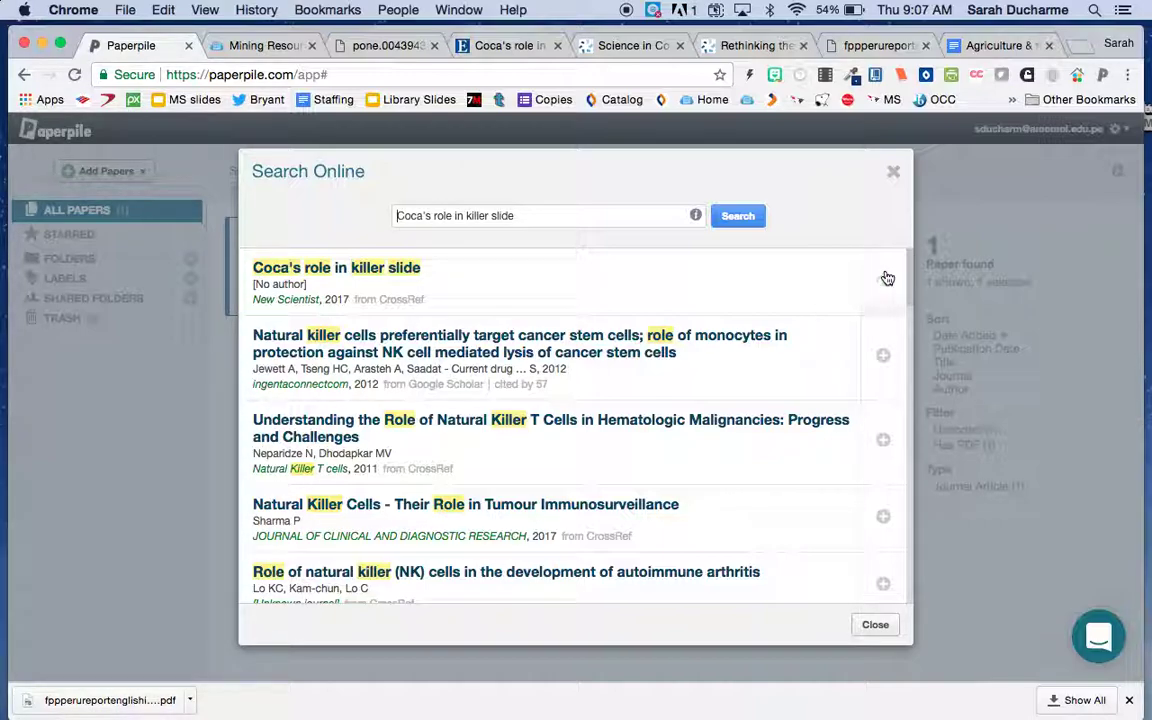
{"action": "left_click", "coordinate": [893, 172]}
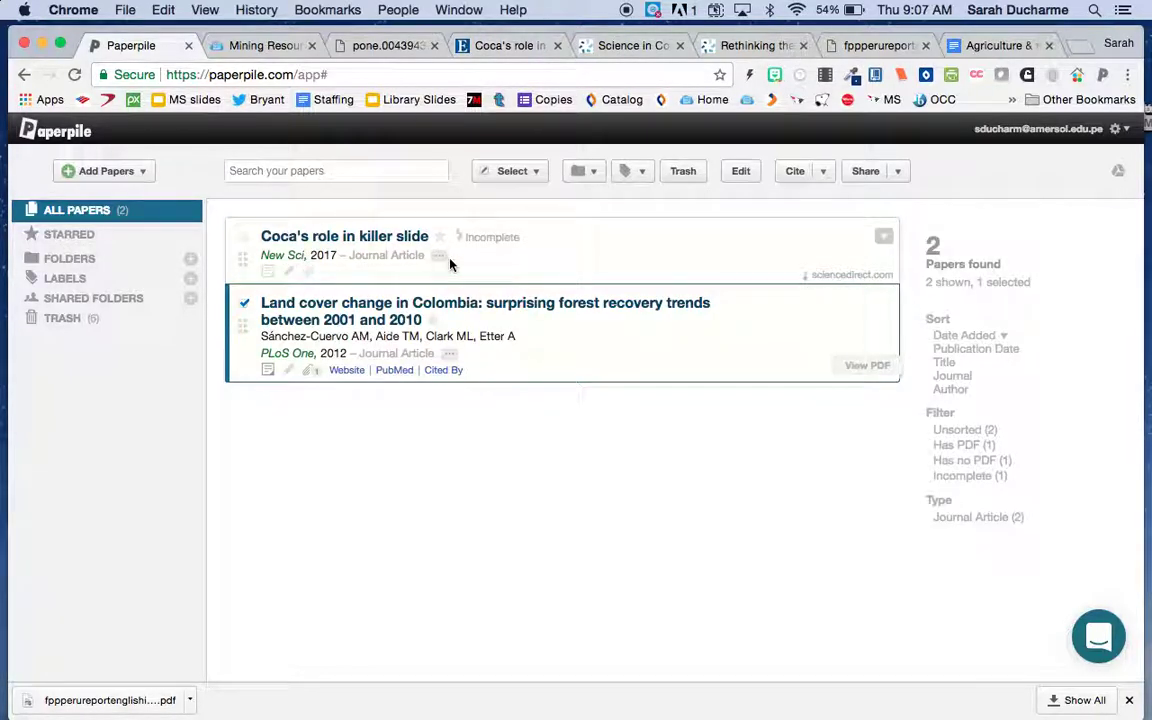
{"action": "left_click", "coordinate": [490, 237]}
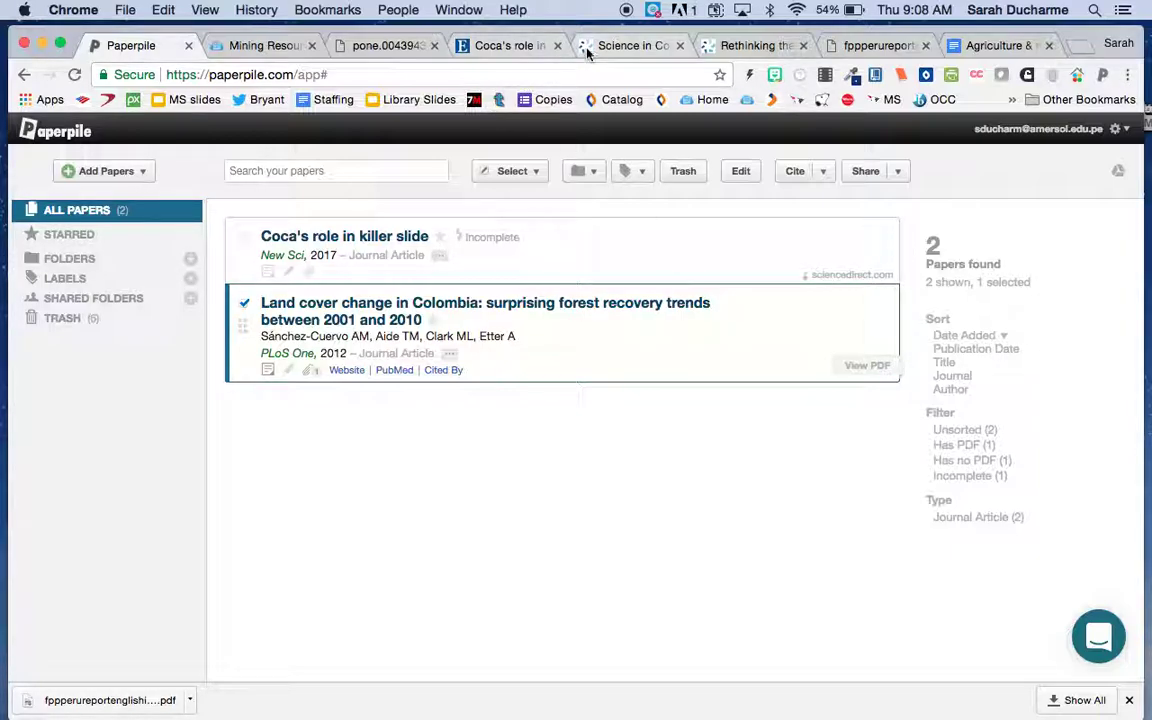
- Return to EBSCOhost and generate the printable version of the article with HTML full text and detailed citation and abstract
{"action": "left_click", "coordinate": [509, 46]}
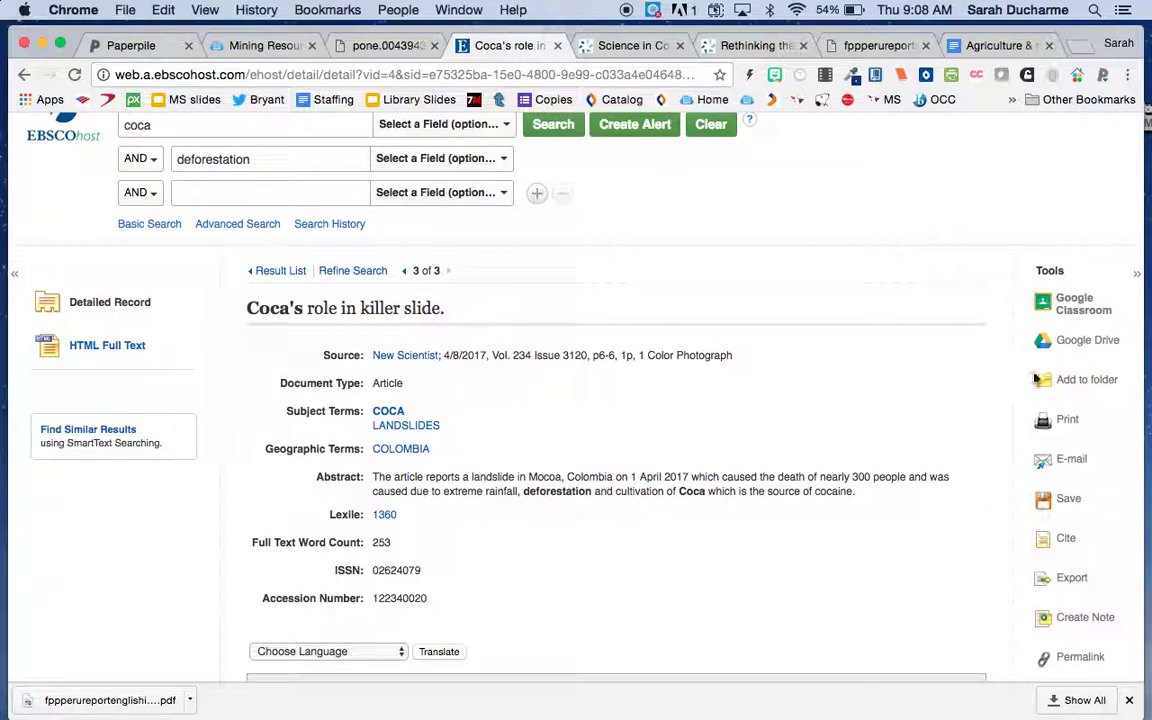
{"action": "left_click", "coordinate": [1063, 422]}
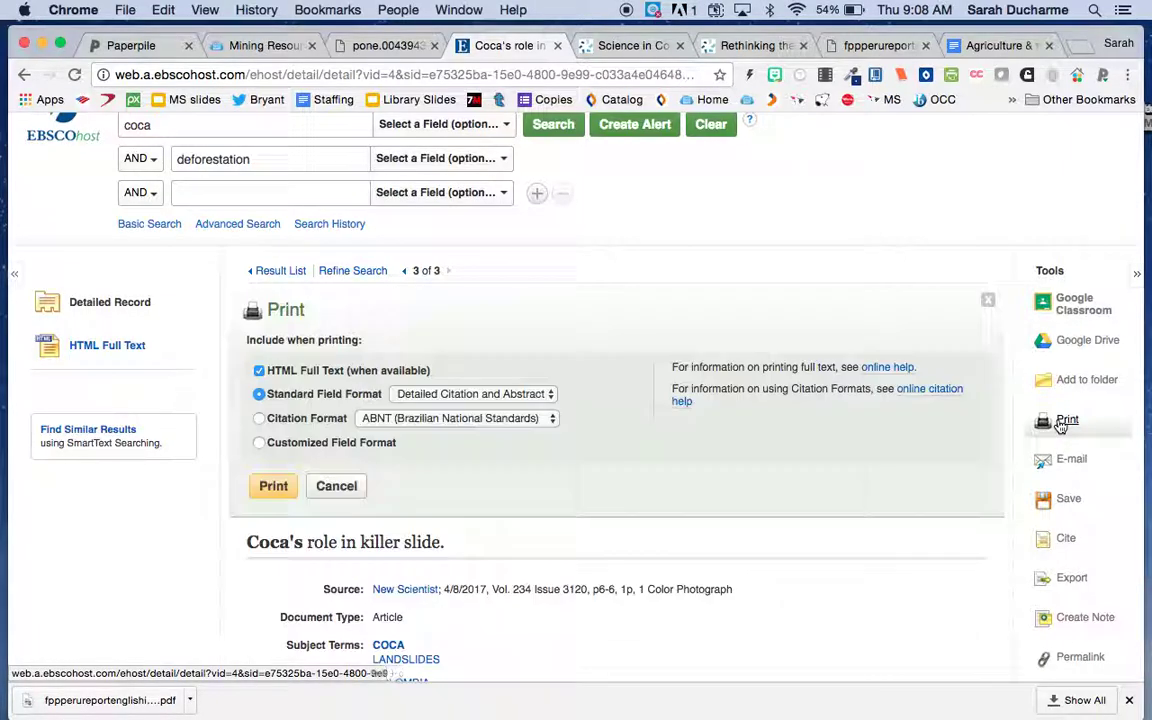
{"action": "left_click", "coordinate": [277, 487]}
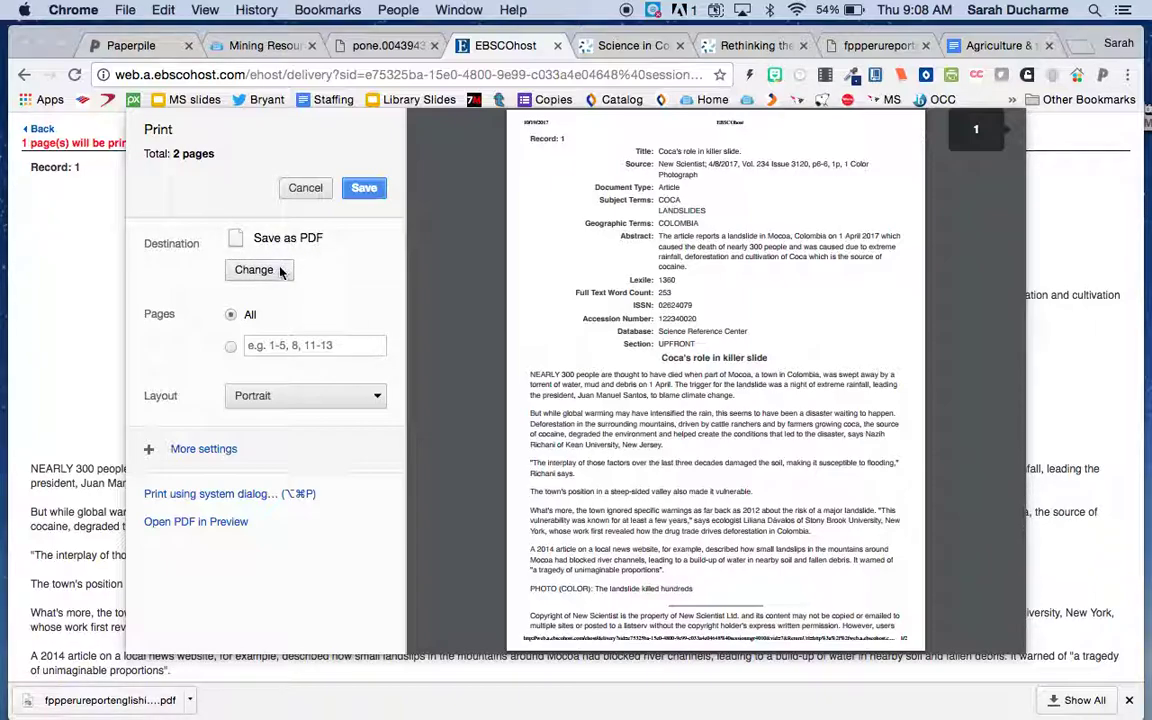
- Set the print destination to Save as PDF, bring up the file save dialog, and cancel the save and the print
{"action": "left_click", "coordinate": [281, 272]}
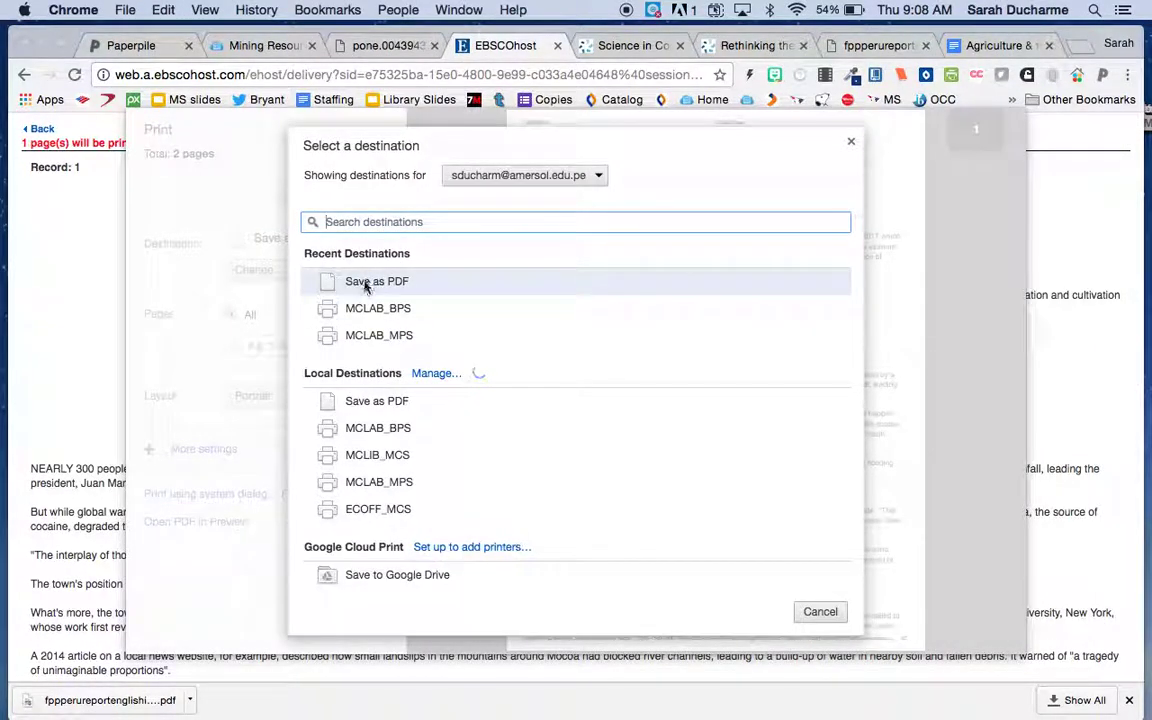
{"action": "left_click", "coordinate": [362, 283]}
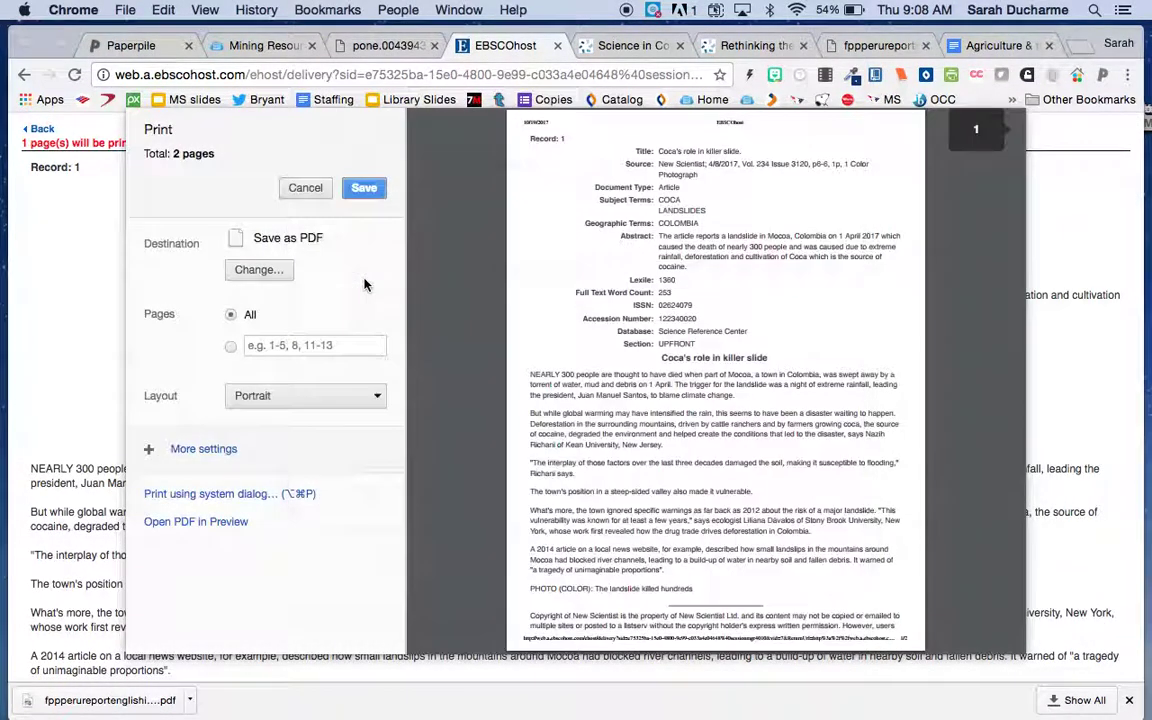
{"action": "left_click", "coordinate": [364, 190]}
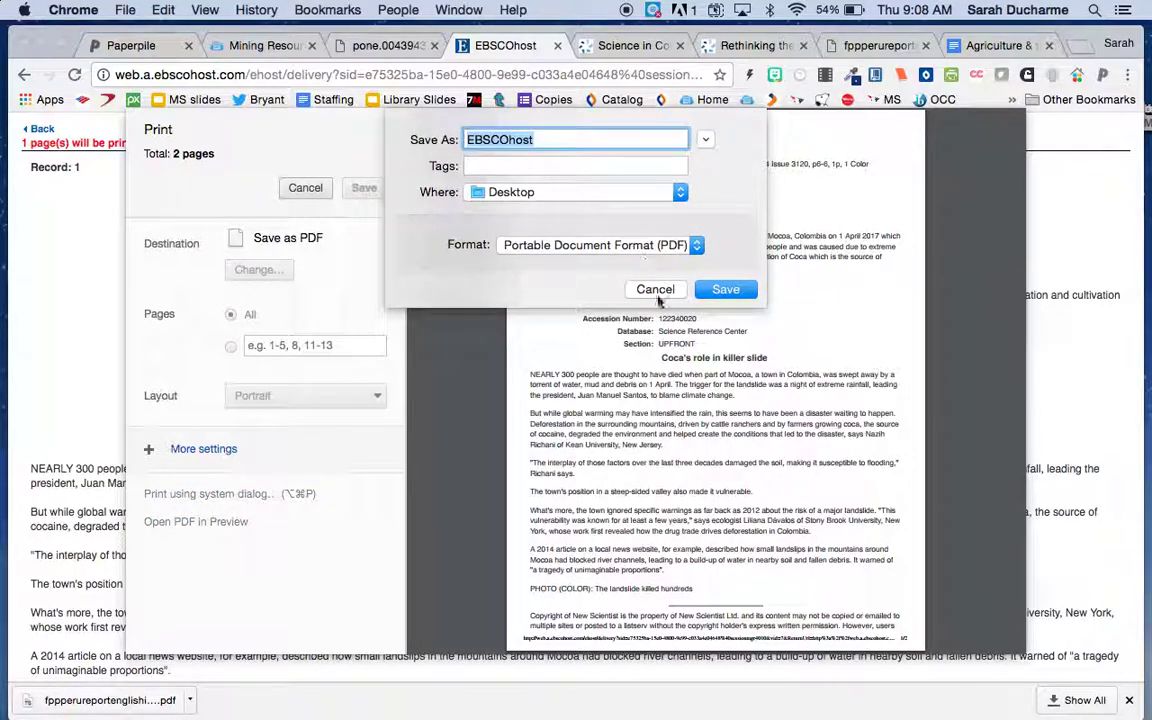
{"action": "left_click", "coordinate": [655, 290]}
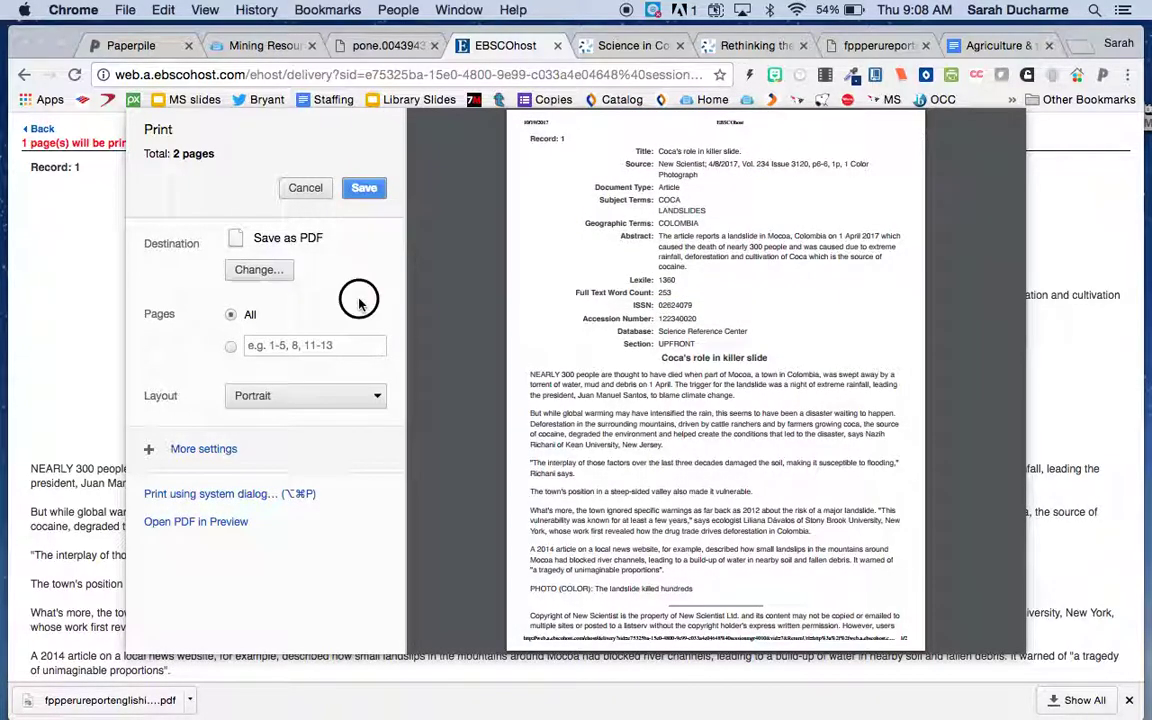
{"action": "left_click", "coordinate": [363, 190]}
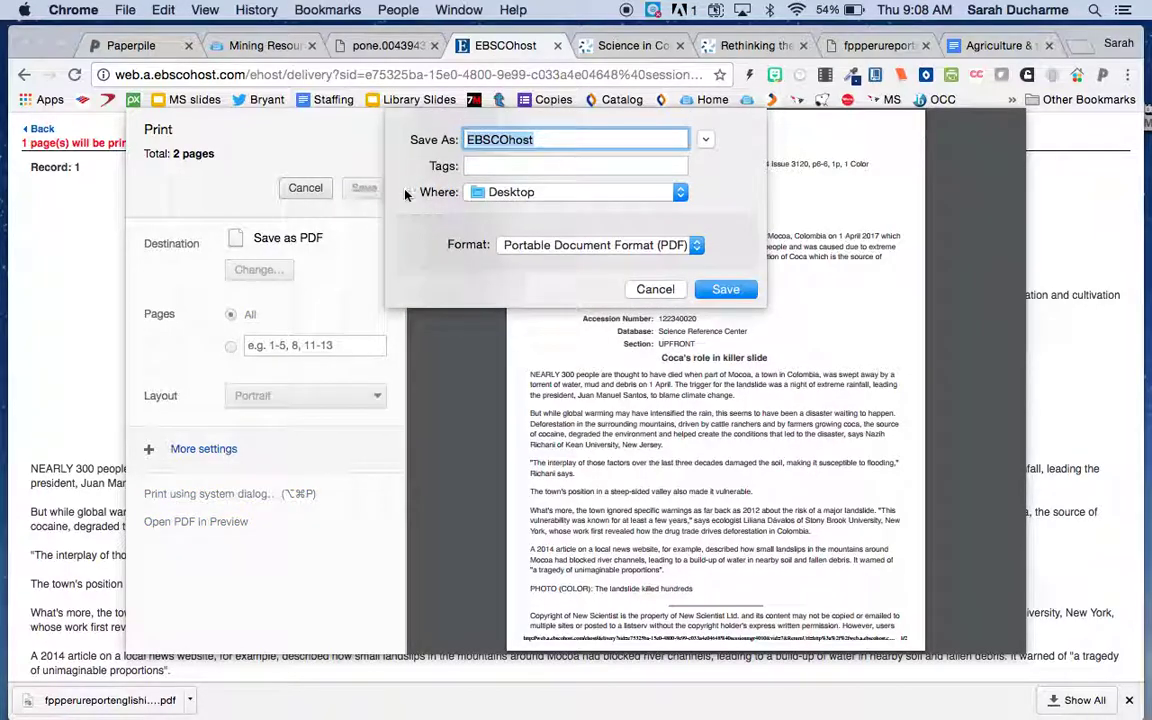
{"action": "left_click", "coordinate": [654, 290]}
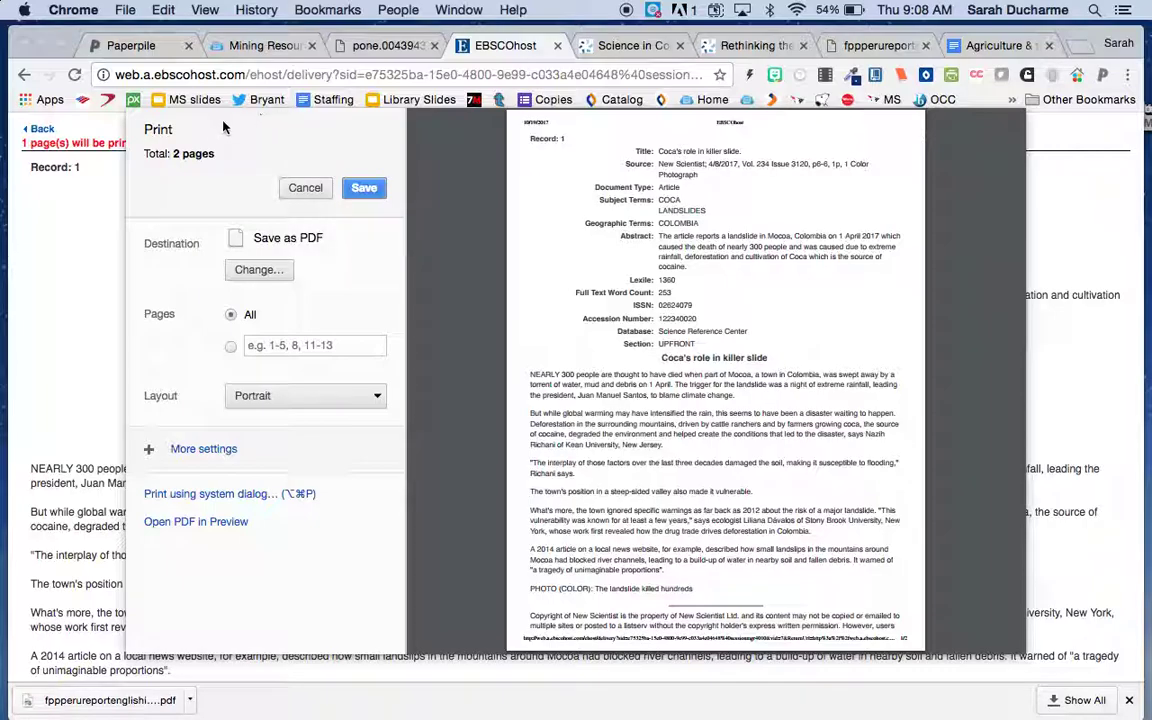
{"action": "left_click", "coordinate": [303, 188]}
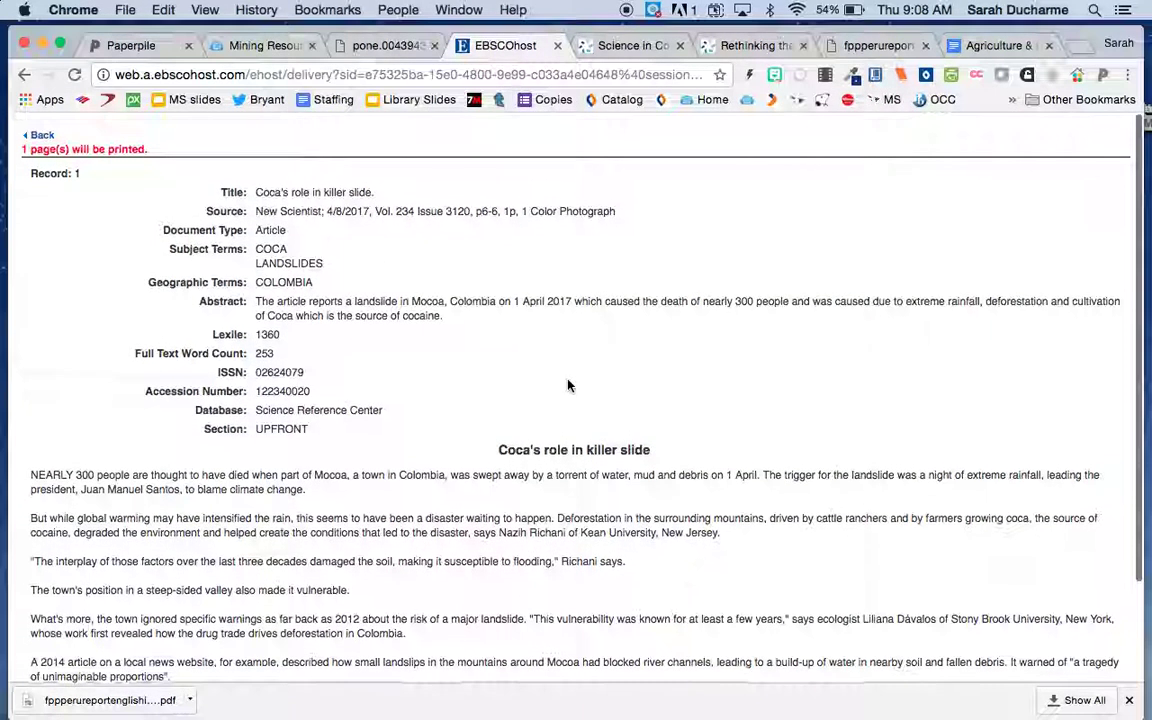
- Switch to Paperpile and upload the file "Coca's role in killer slide_ EBSCOhost.pdf" from the Desktop
{"action": "left_click", "coordinate": [127, 51]}
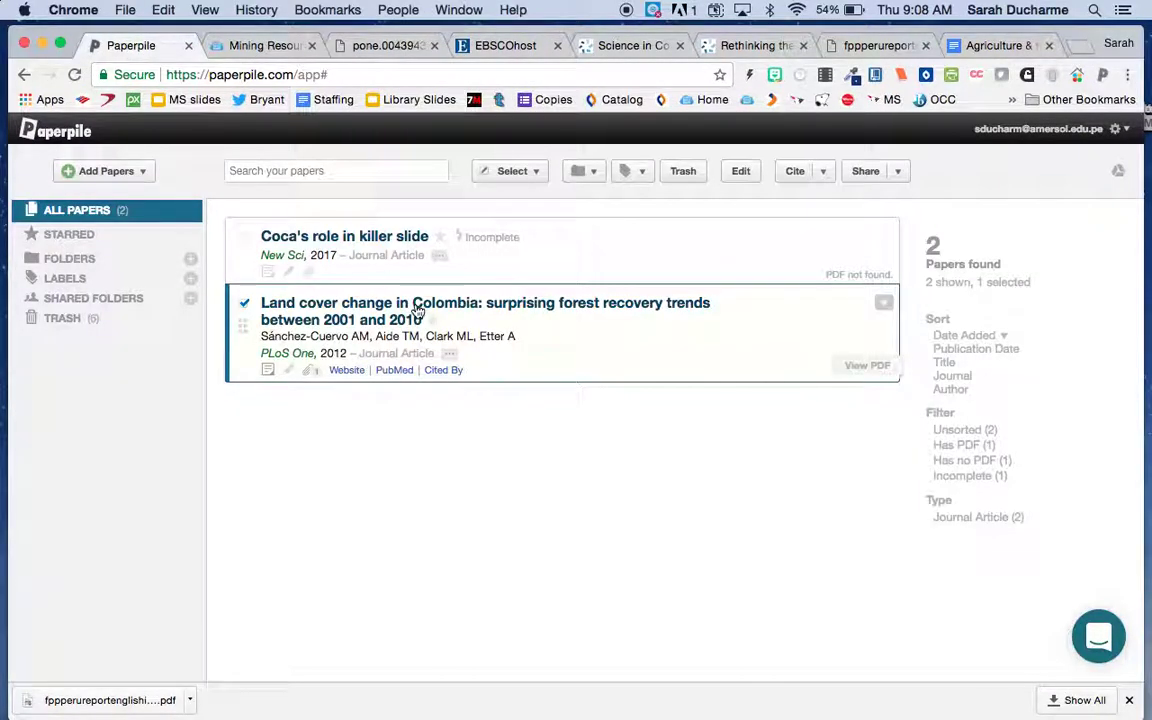
{"action": "left_click", "coordinate": [100, 171]}
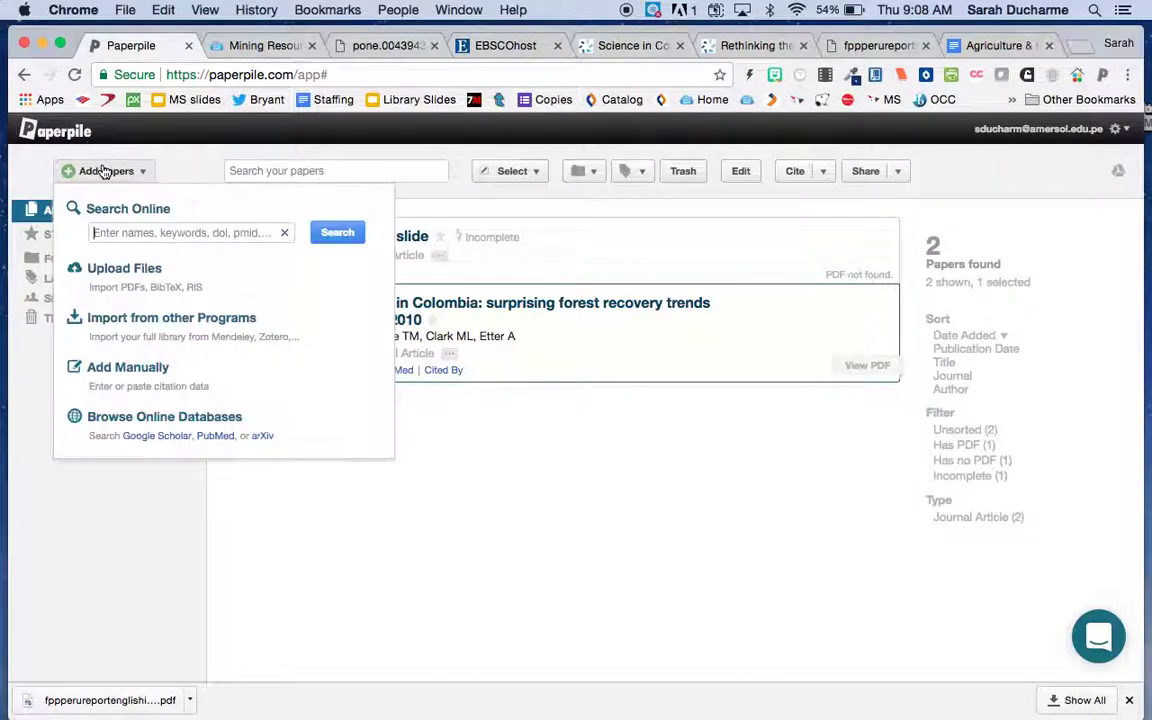
{"action": "left_click", "coordinate": [124, 269]}
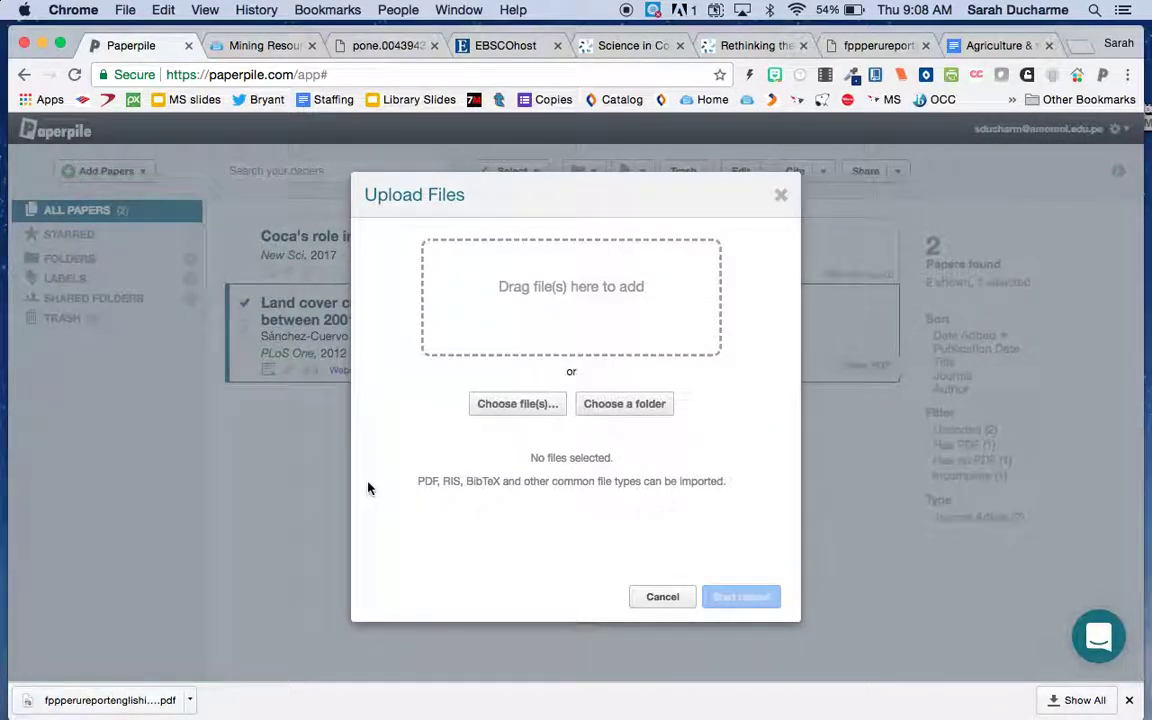
{"action": "left_click", "coordinate": [530, 405]}
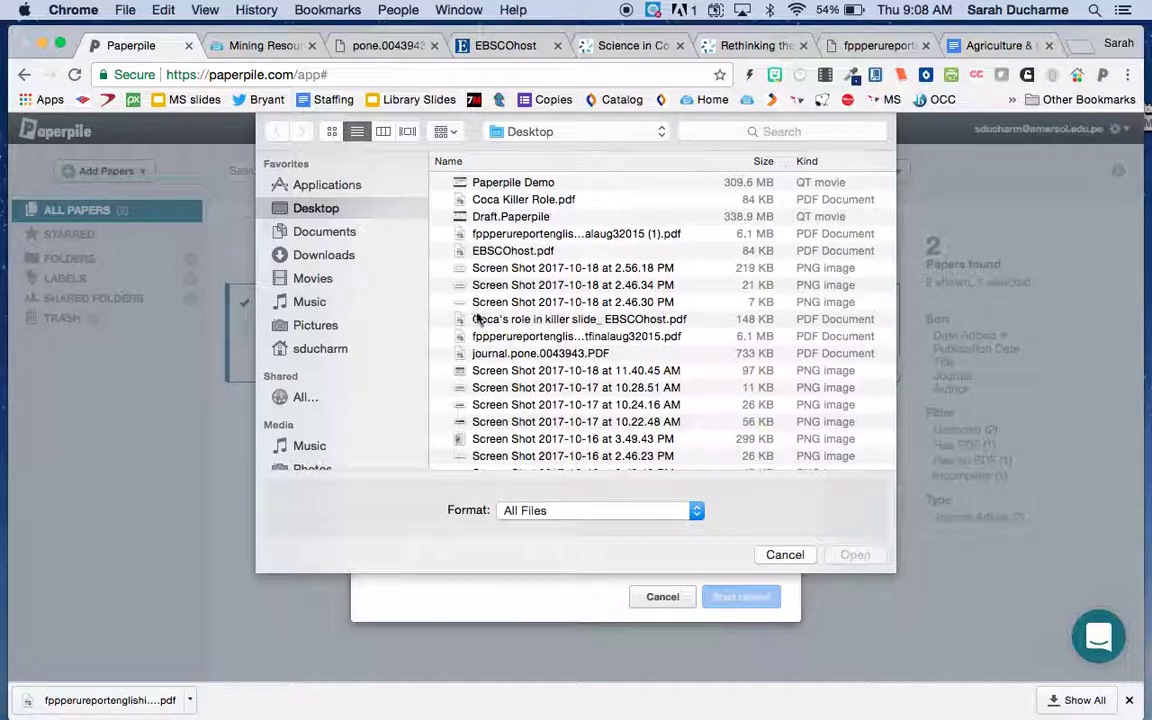
{"action": "left_click", "coordinate": [483, 318]}
{"action": "left_click", "coordinate": [878, 560]}
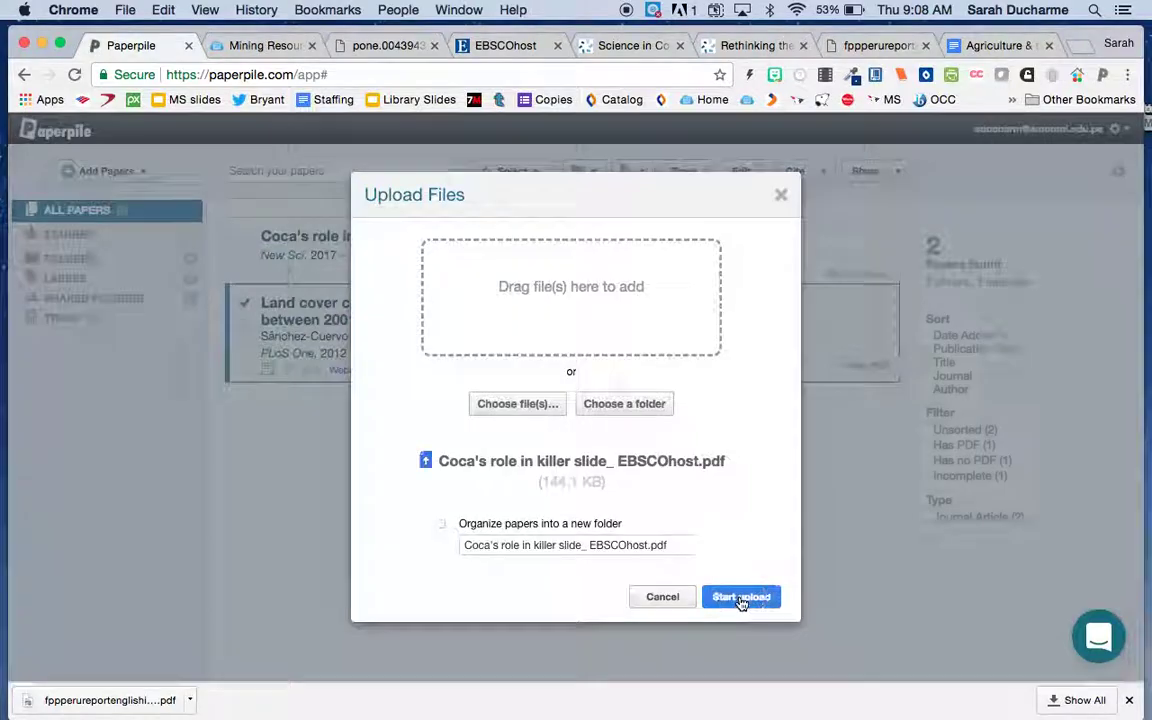
{"action": "left_click", "coordinate": [742, 600]}
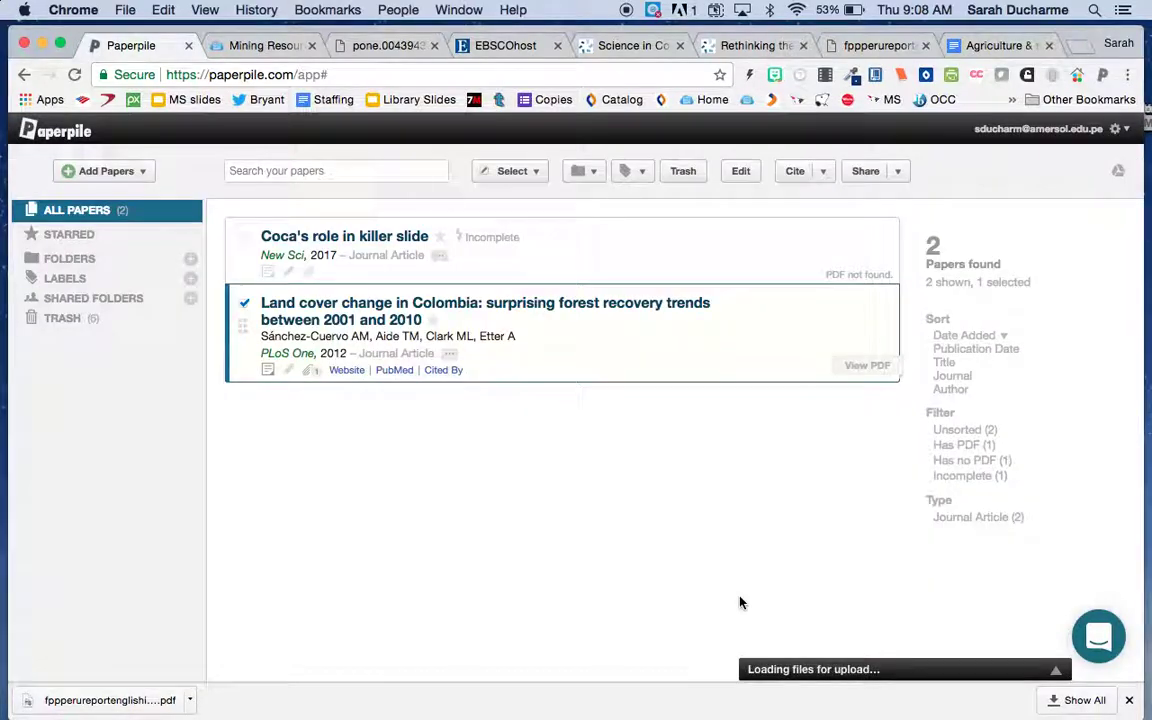
- Send the New Sci 2017 entry "Coca's role in killer slide" that has no PDF to the trash
{"action": "left_click", "coordinate": [262, 236]}
{"action": "left_click_drag", "start_coordinate": [262, 236], "coordinate": [428, 235]}
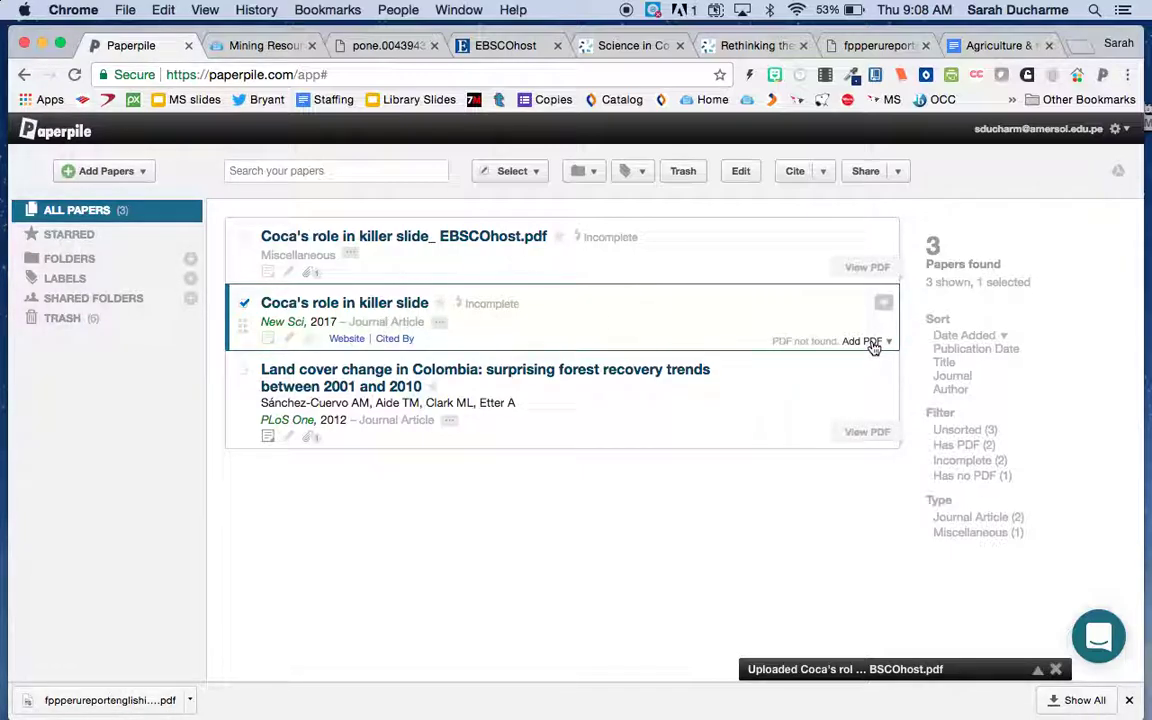
{"action": "left_click", "coordinate": [883, 303]}
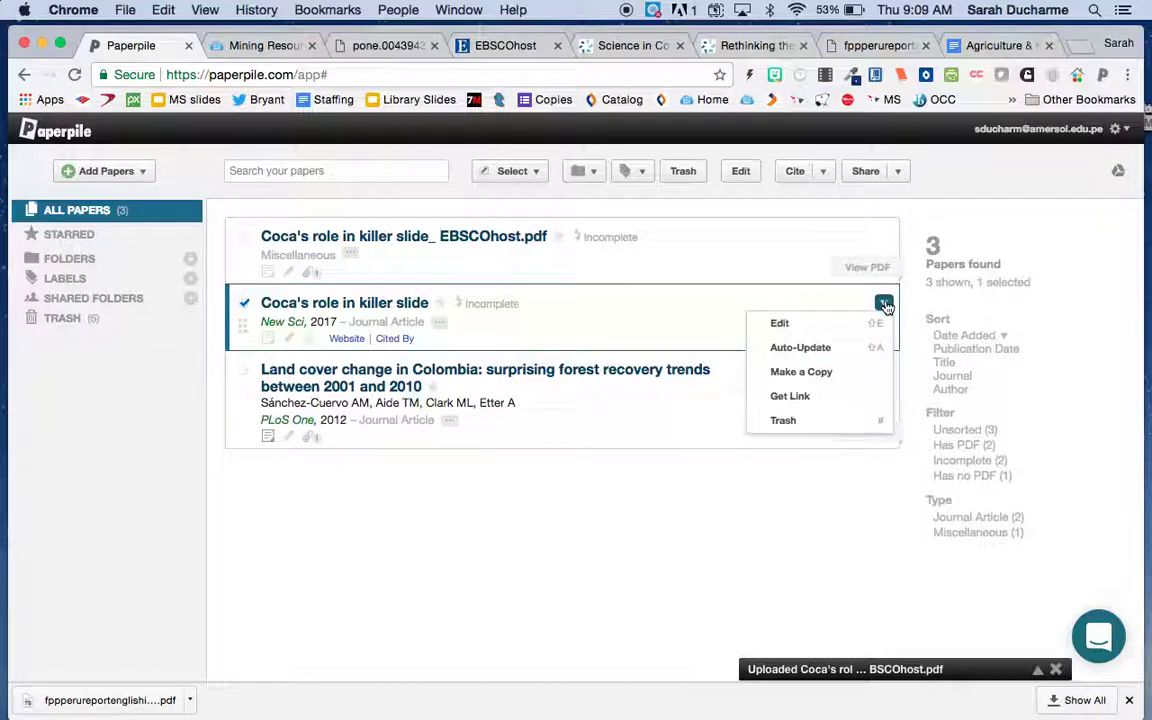
{"action": "left_click", "coordinate": [788, 421]}
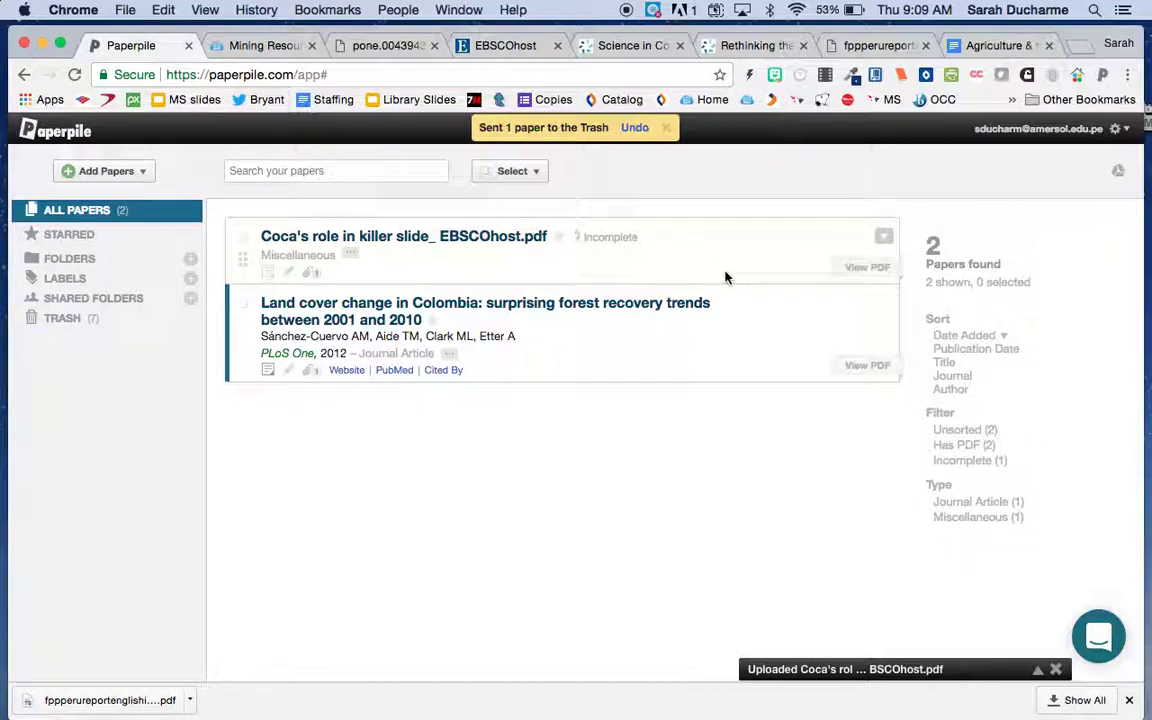
- Open the uploaded PDF's data for editing and shorten its title to "Coca's role in killer slide"
{"action": "left_click", "coordinate": [352, 256]}
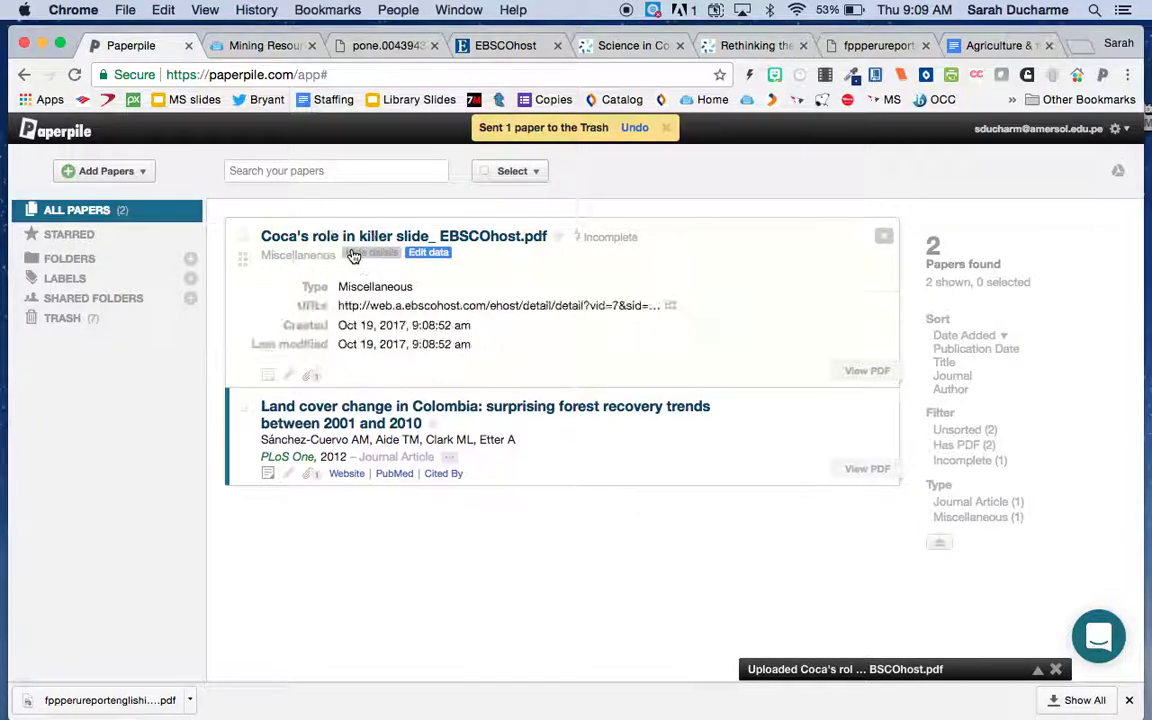
{"action": "left_click", "coordinate": [437, 254]}
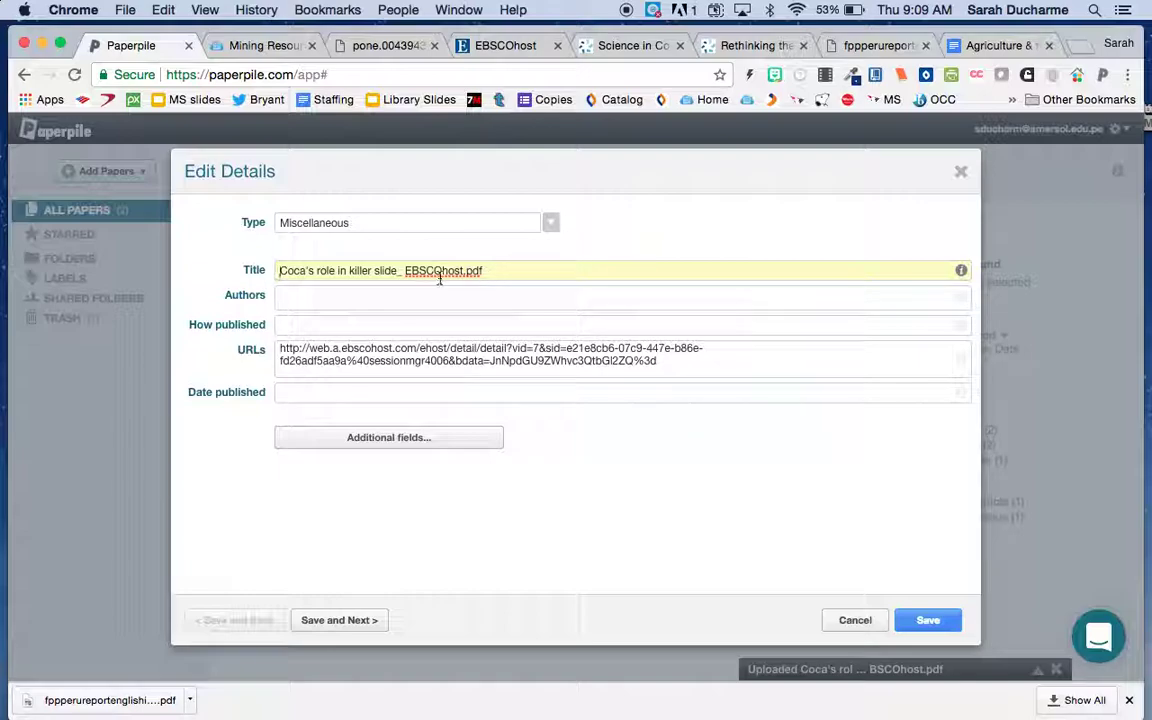
{"action": "key", "text": "BackSpace"}
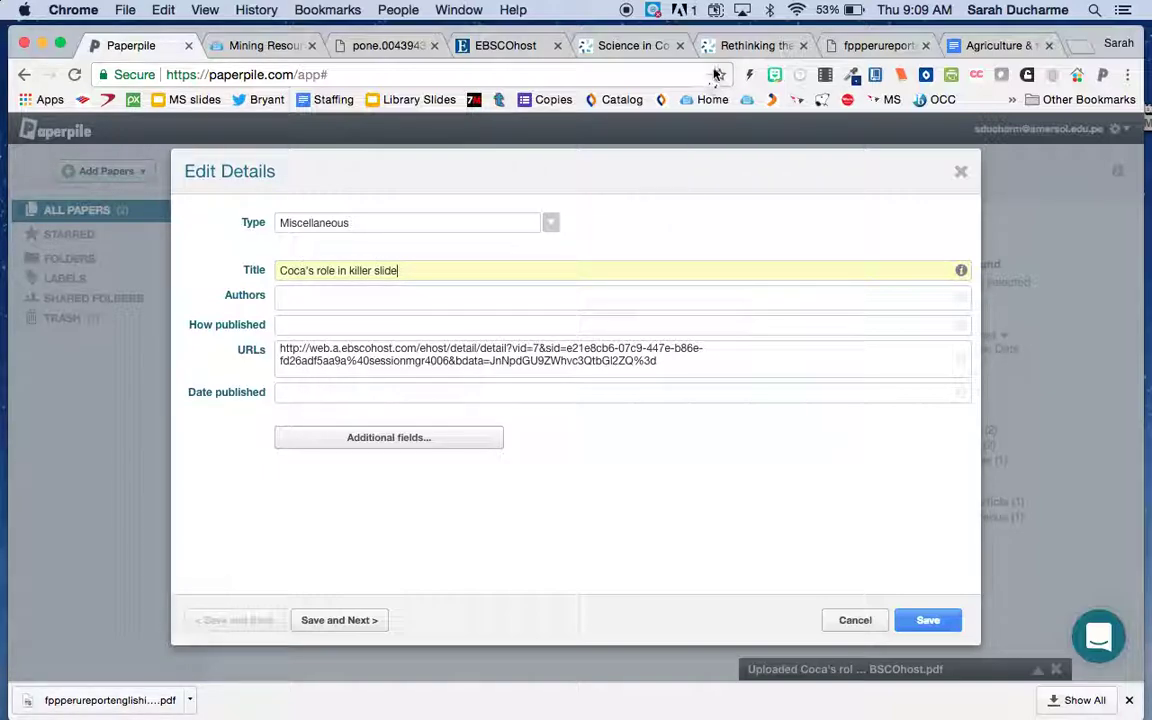
- Check the article's source and publication details on the EBSCOhost print page, and return to Paperpile's edit form
{"action": "left_click", "coordinate": [506, 47]}
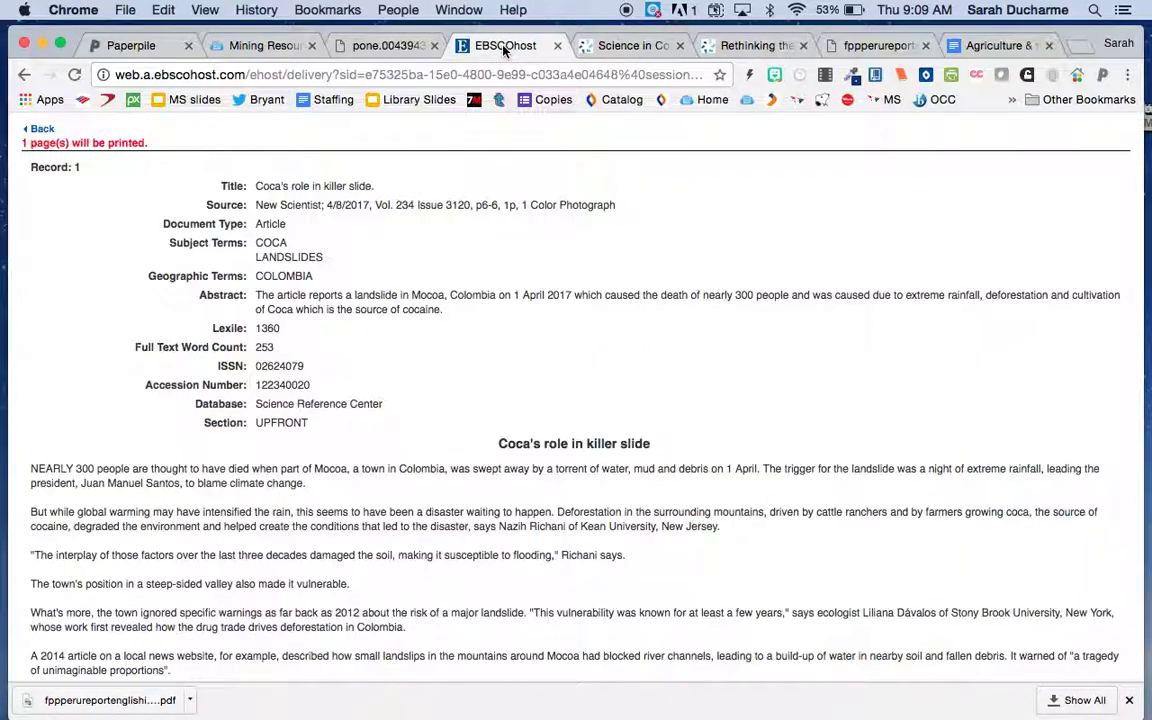
{"action": "left_click_drag", "start_coordinate": [322, 205], "coordinate": [218, 205]}
{"action": "left_click", "coordinate": [332, 205]}
{"action": "scroll", "coordinate": [477, 341], "scroll_direction": "down", "scroll_amount": 1}
{"action": "scroll", "coordinate": [477, 341], "scroll_direction": "up", "scroll_amount": 1}
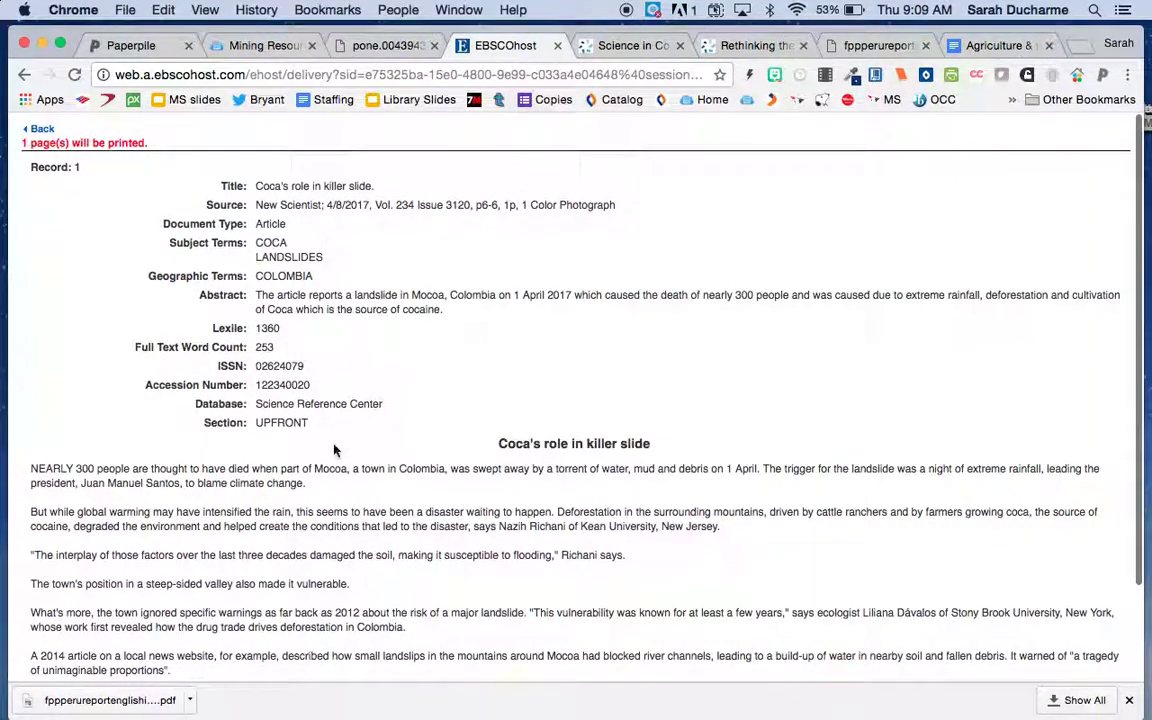
{"action": "left_click", "coordinate": [140, 47]}
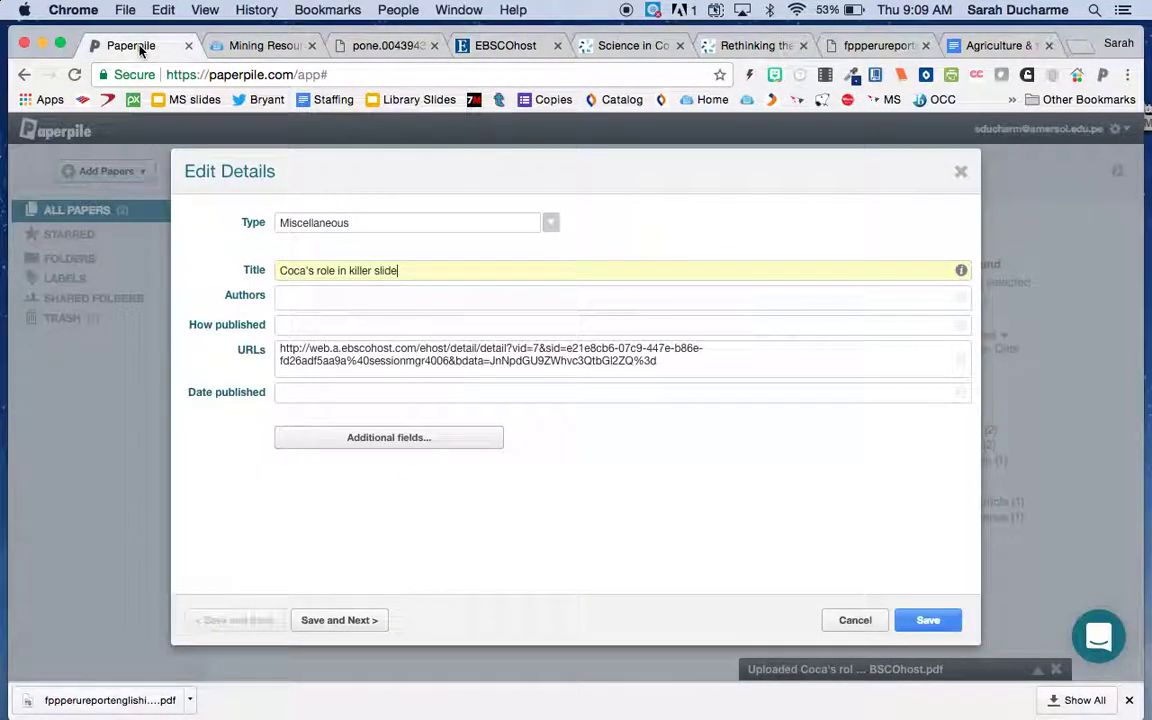
- Change the reference type to Journal Article and fill in the journal name "New Scientist" copied from the EBSCOhost record
{"action": "left_click", "coordinate": [550, 222]}
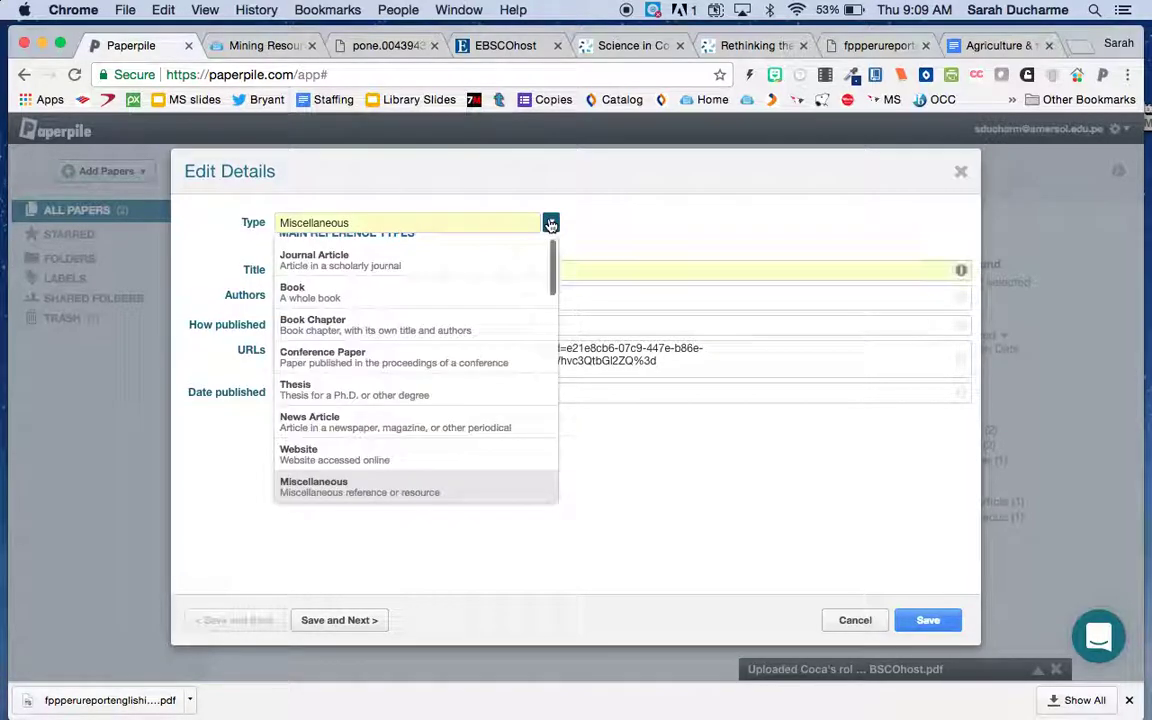
{"action": "left_click", "coordinate": [432, 260]}
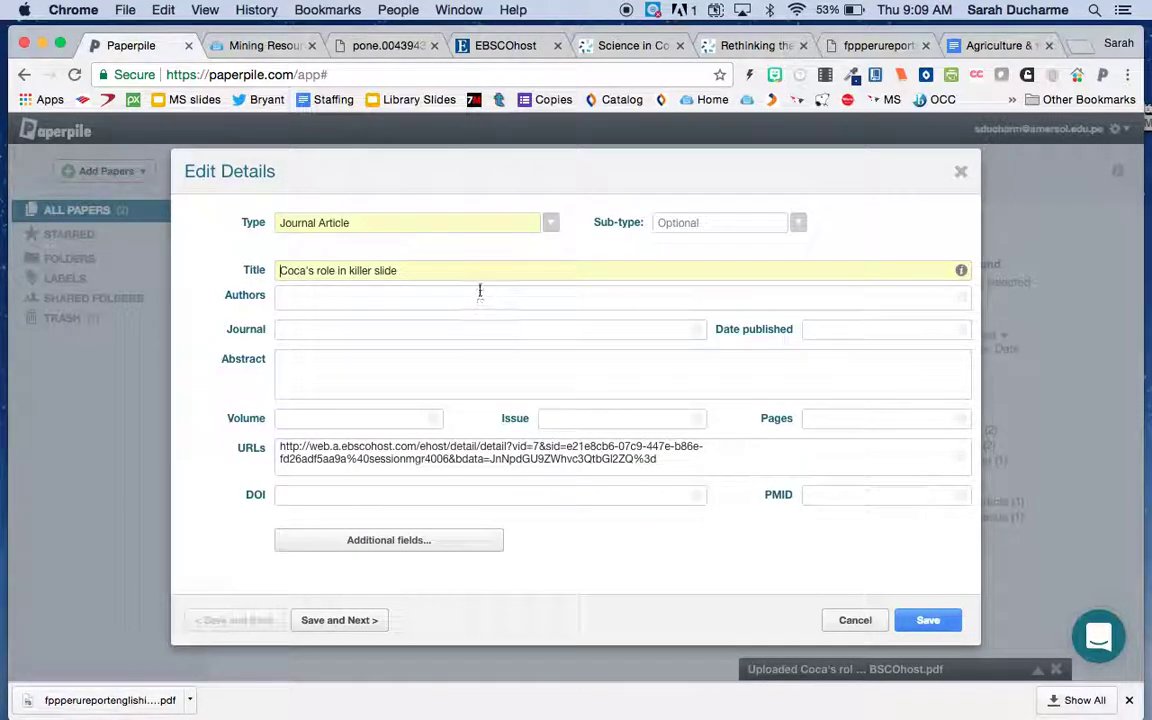
{"action": "left_click", "coordinate": [471, 325]}
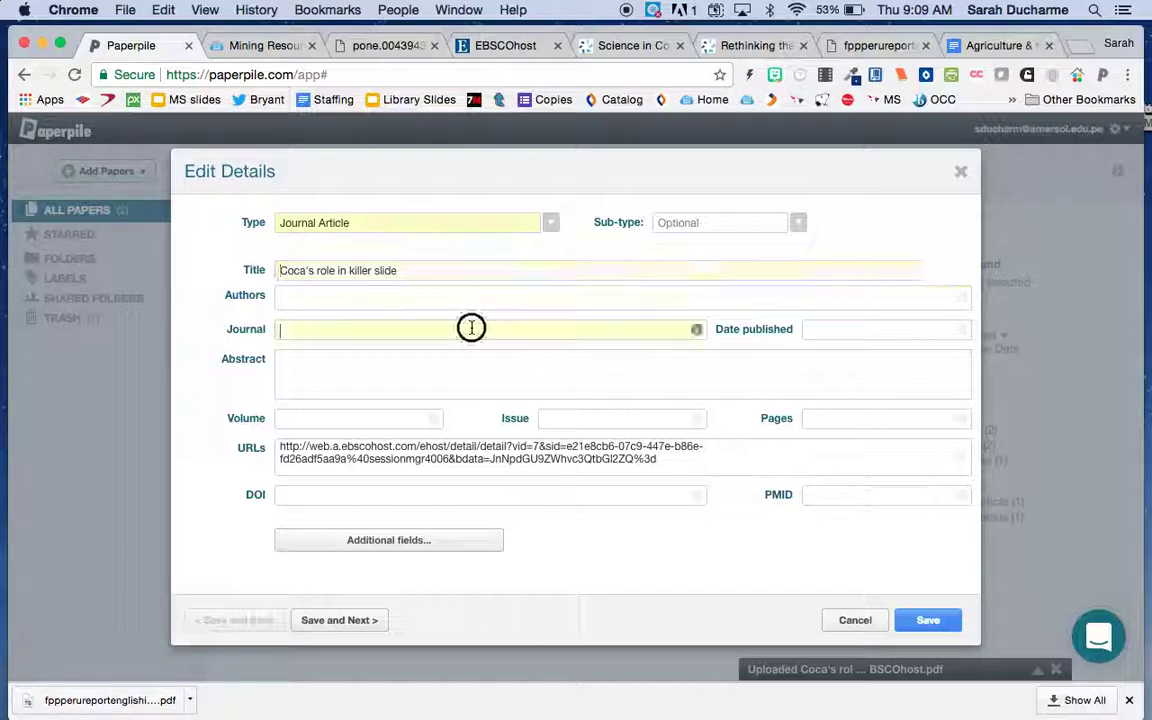
{"action": "left_click", "coordinate": [497, 47]}
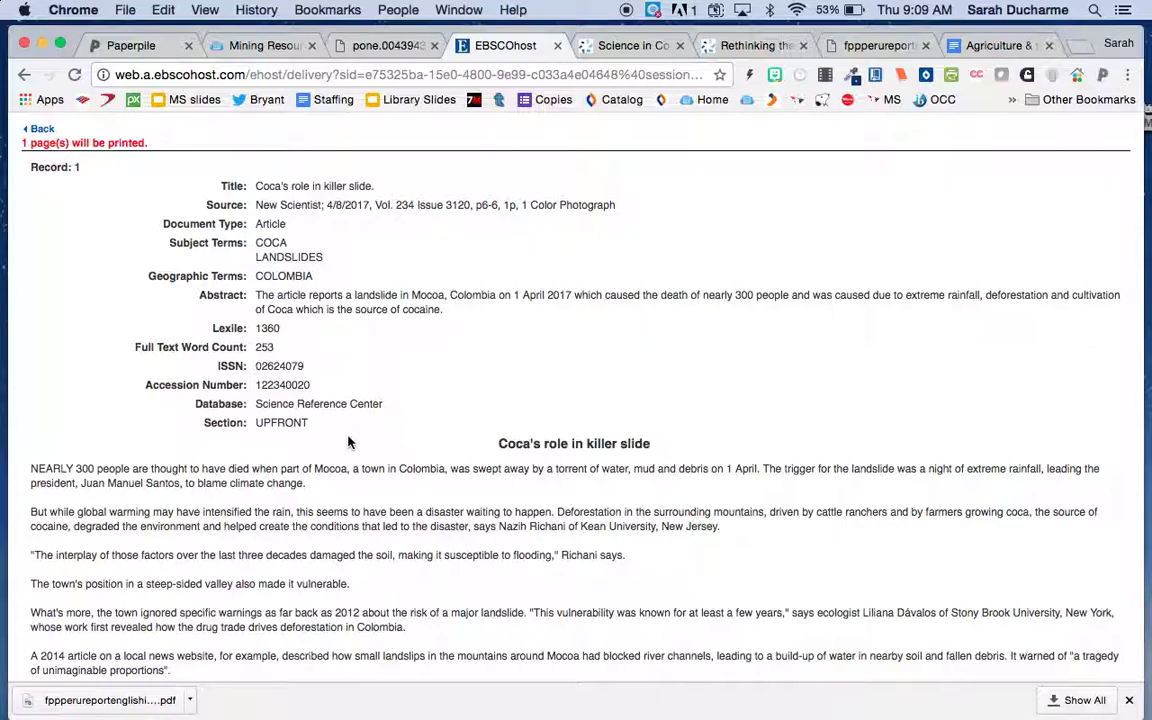
{"action": "left_click_drag", "start_coordinate": [322, 212], "coordinate": [250, 213]}
{"action": "key", "text": "super+c"}
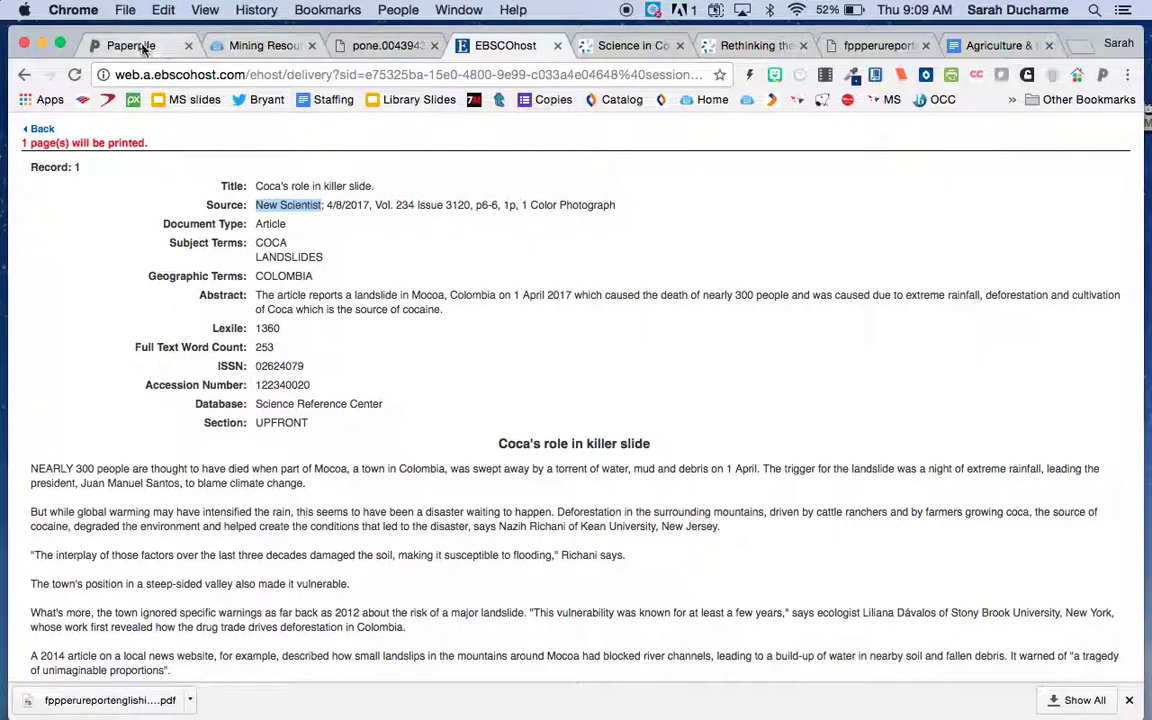
{"action": "left_click", "coordinate": [140, 46]}
{"action": "key", "text": "super+v"}
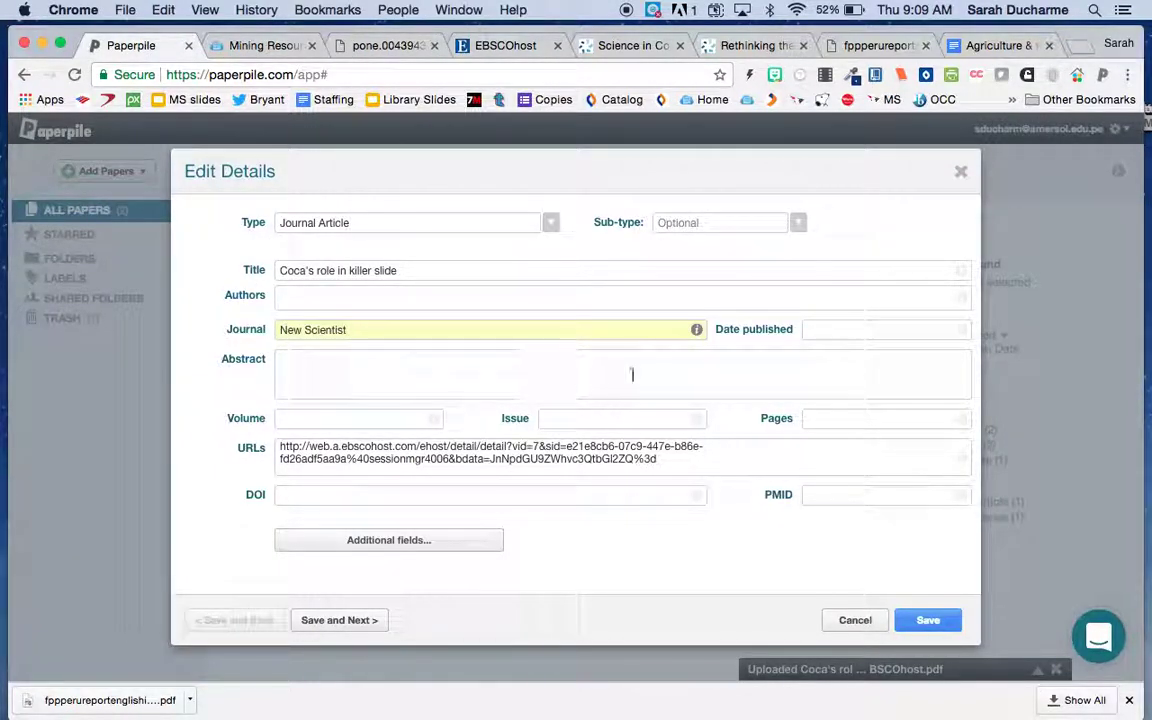
- Enter volume 234 and issue 3120 for the article, taken from the source line of the EBSCOhost record
{"action": "left_click", "coordinate": [401, 414]}
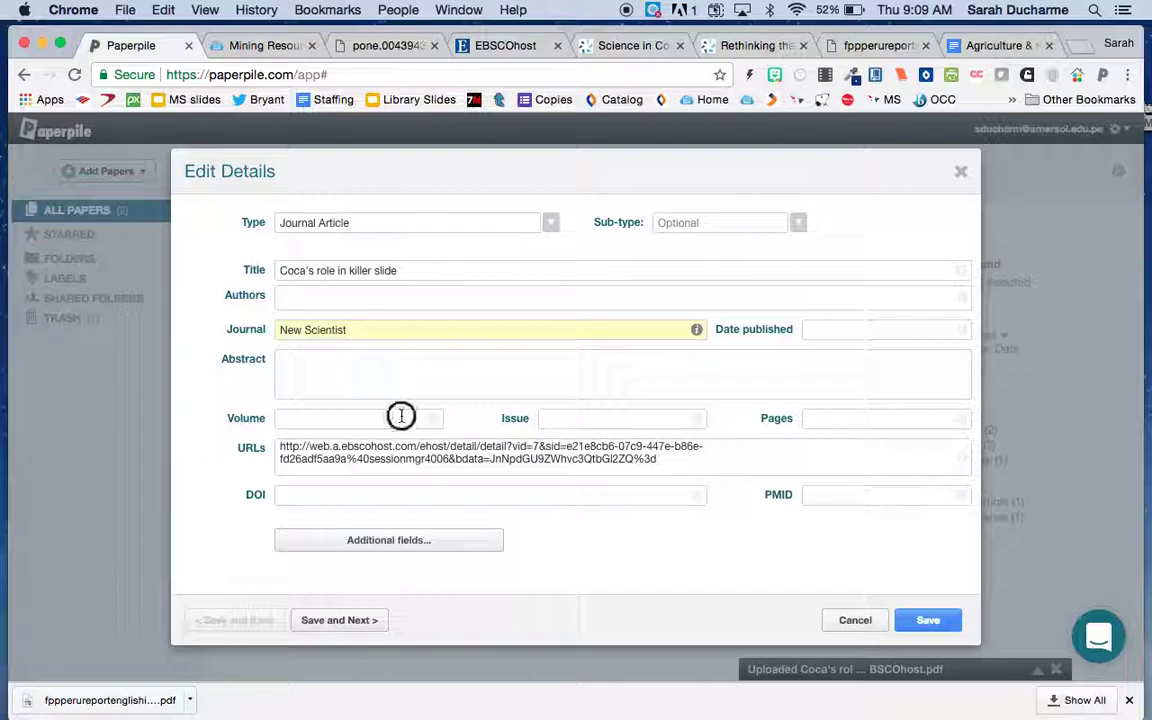
{"action": "left_click", "coordinate": [506, 47]}
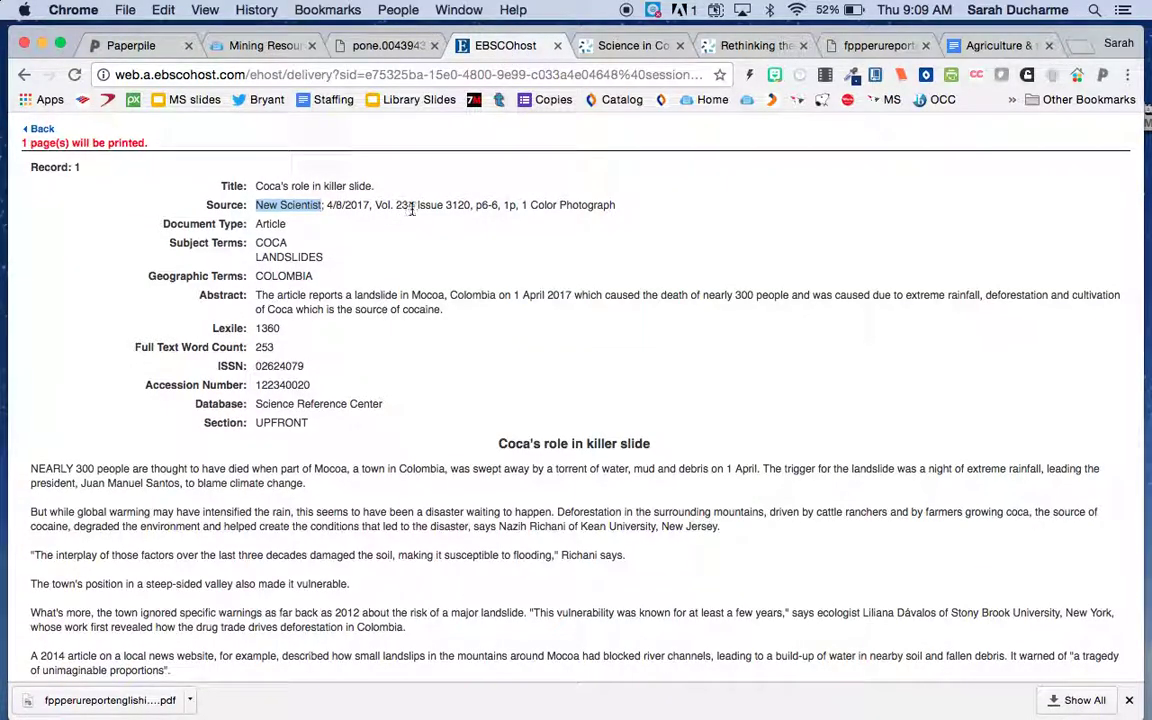
{"action": "left_click", "coordinate": [120, 45]}
{"action": "type", "text": "234"}
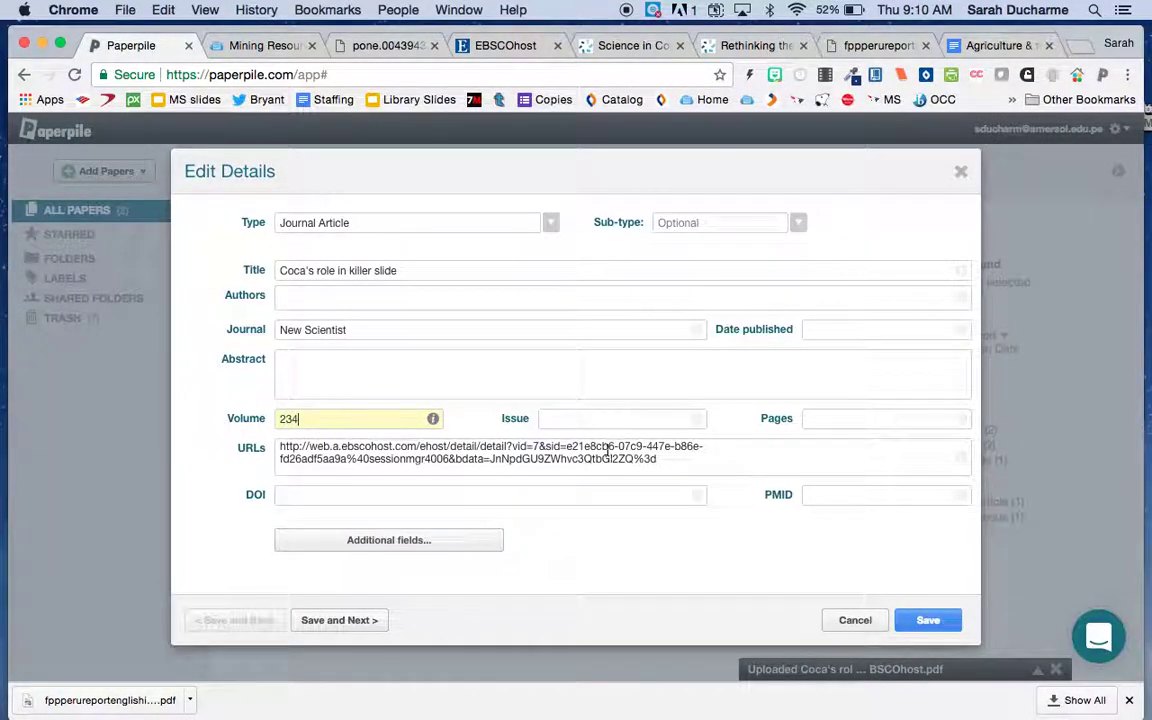
{"action": "left_click", "coordinate": [610, 418]}
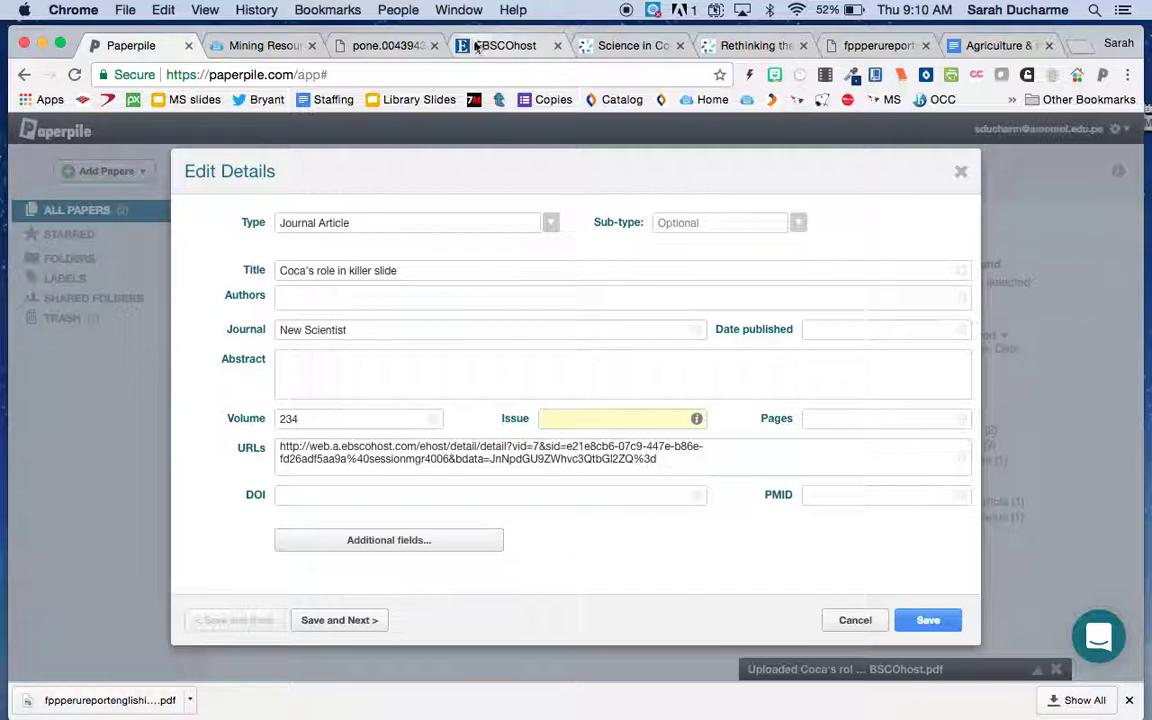
{"action": "left_click", "coordinate": [500, 45]}
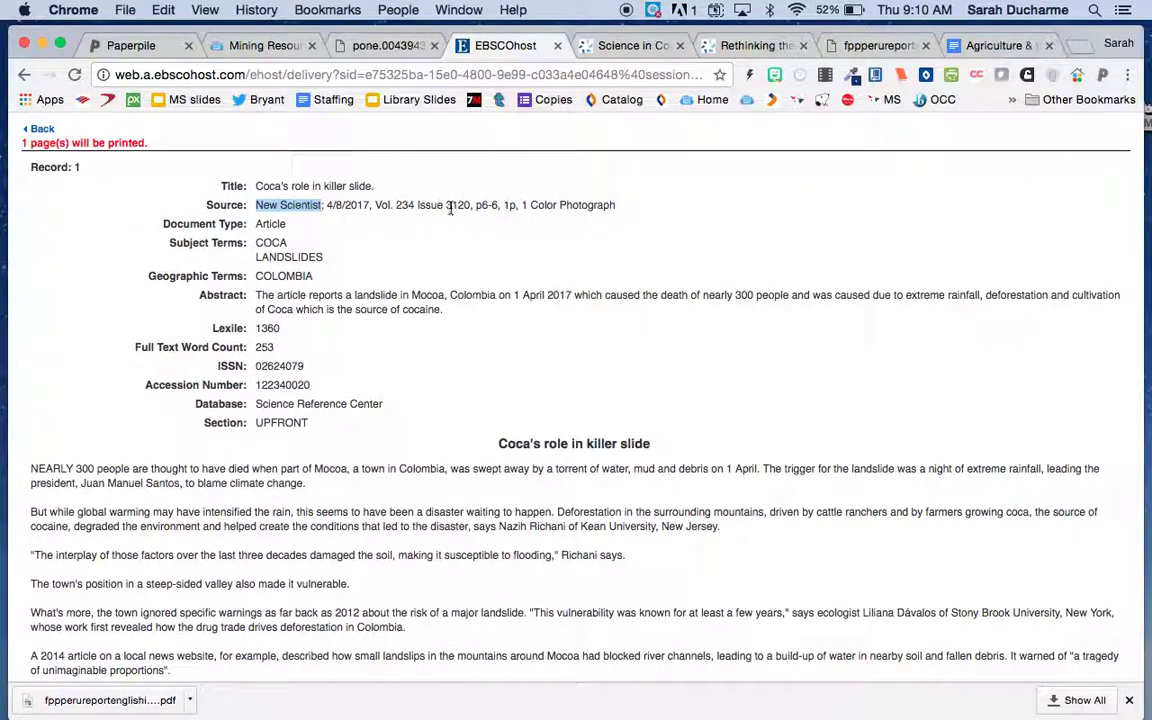
{"action": "left_click", "coordinate": [148, 46]}
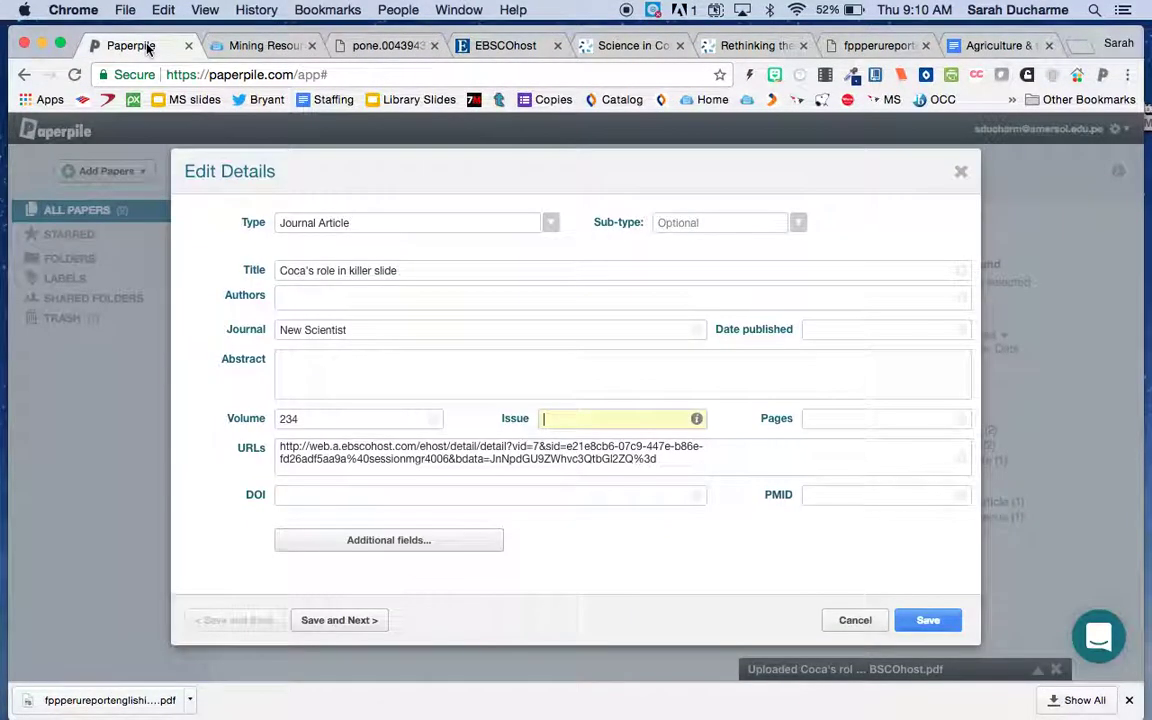
{"action": "type", "text": "3120"}
{"action": "left_click", "coordinate": [828, 425]}
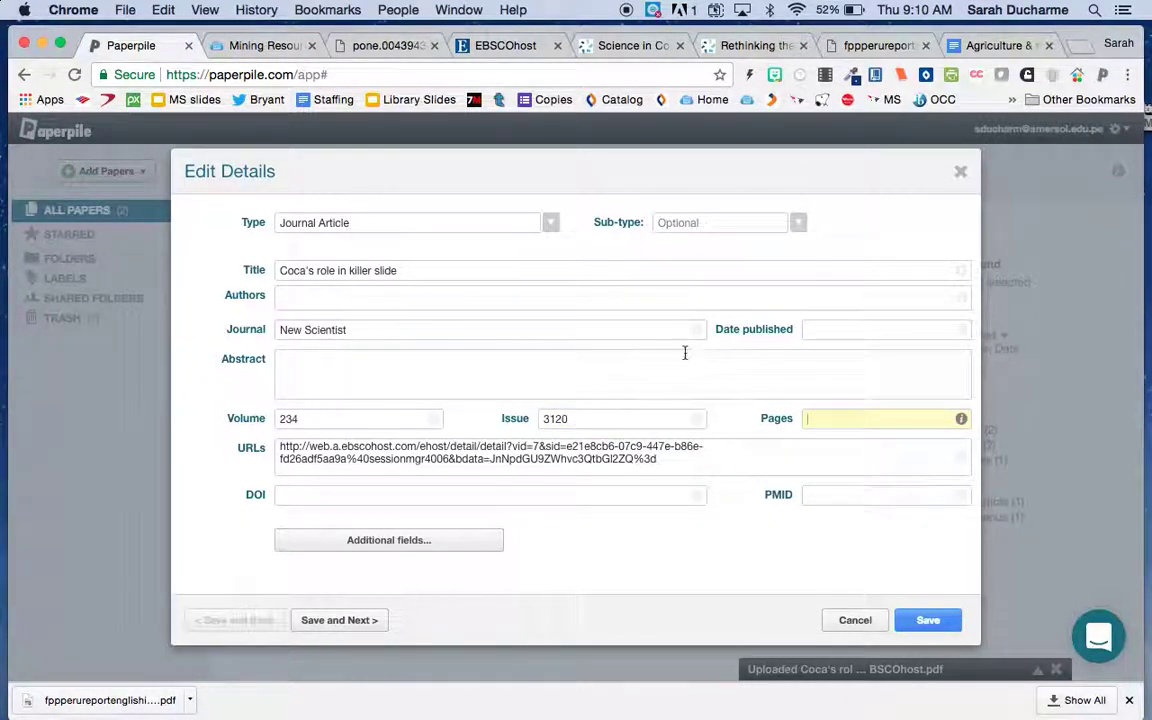
- Enter April 8, 2017 as the publication date from the EBSCOhost record, save the entry and collapse its details
{"action": "left_click", "coordinate": [816, 330]}
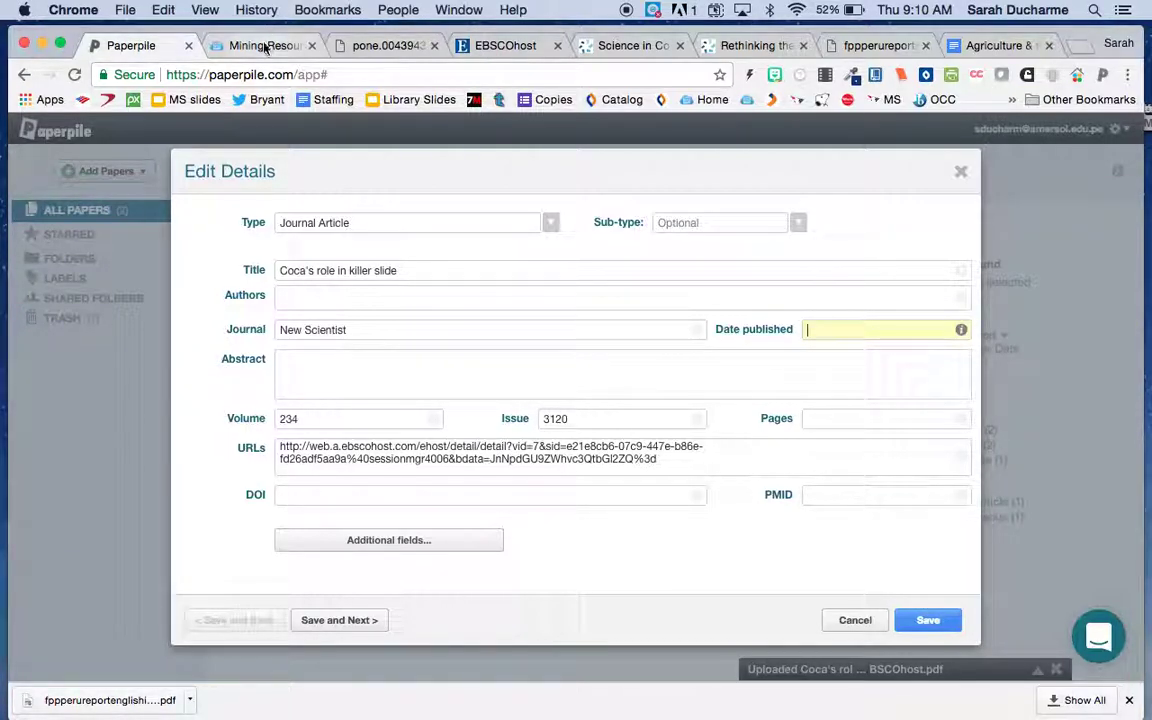
{"action": "left_click", "coordinate": [476, 47]}
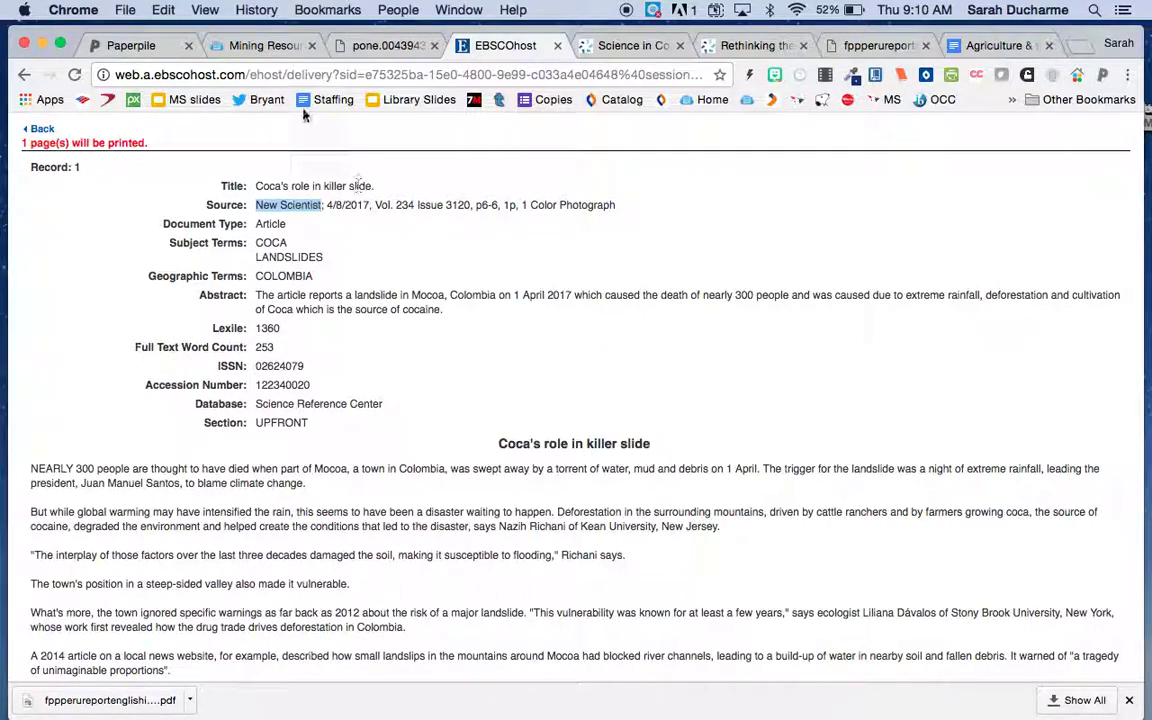
{"action": "left_click", "coordinate": [137, 50]}
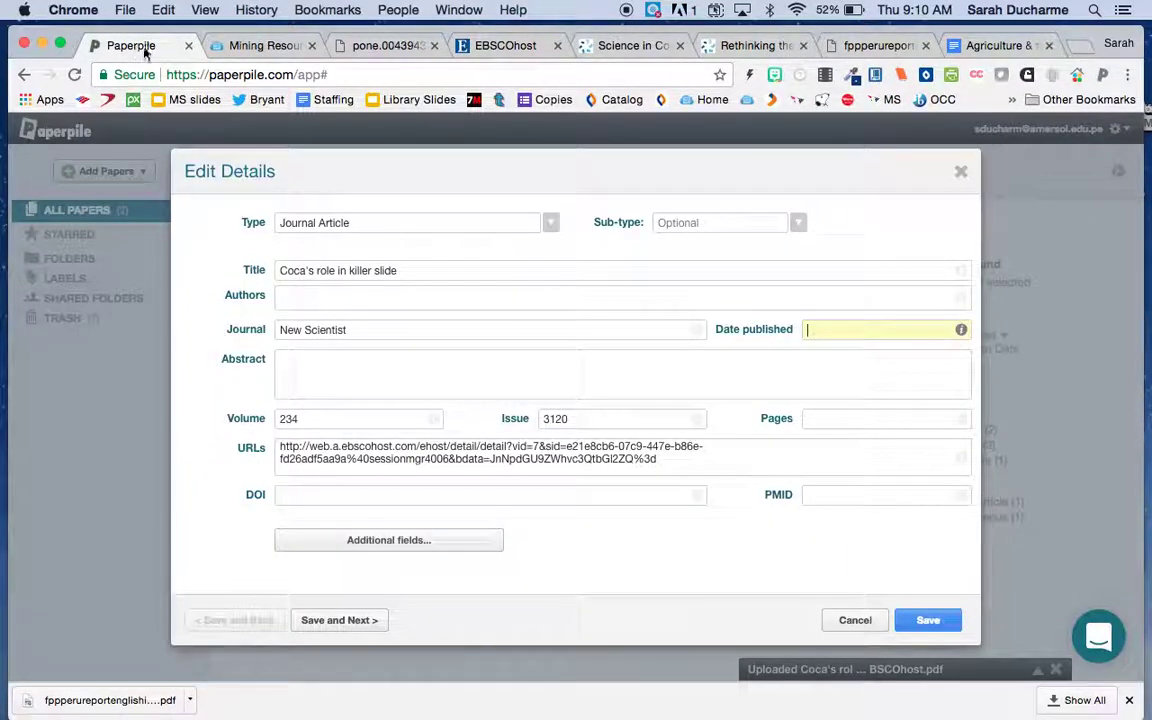
{"action": "type", "text": "4/8/2017"}
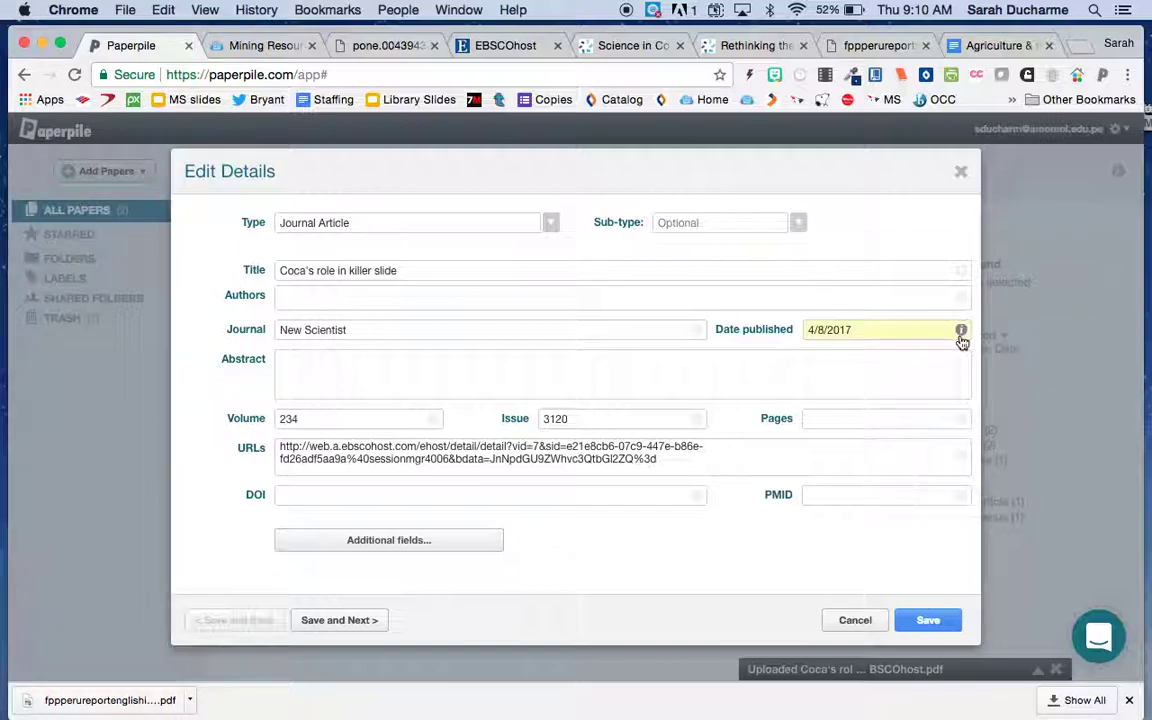
{"action": "mouse_move", "coordinate": [961, 336]}
{"action": "key", "text": "BackSpace"}
{"action": "key", "text": "BackSpace"}
{"action": "left_click", "coordinate": [936, 624]}
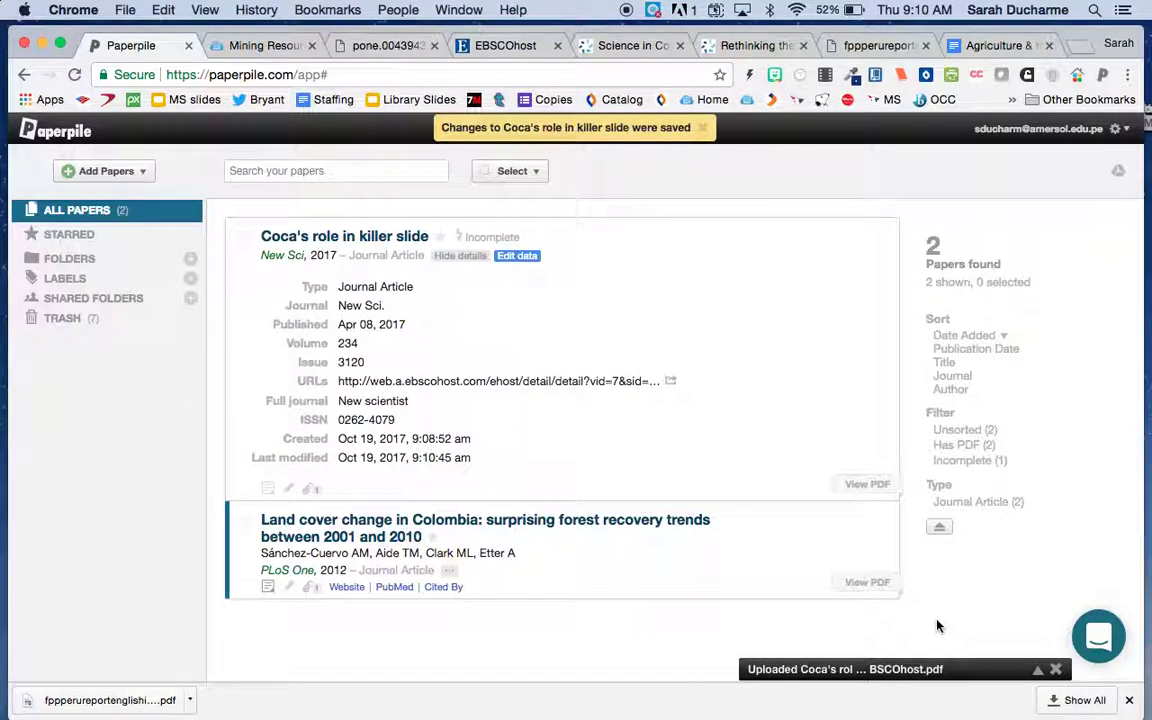
{"action": "left_click", "coordinate": [459, 256]}
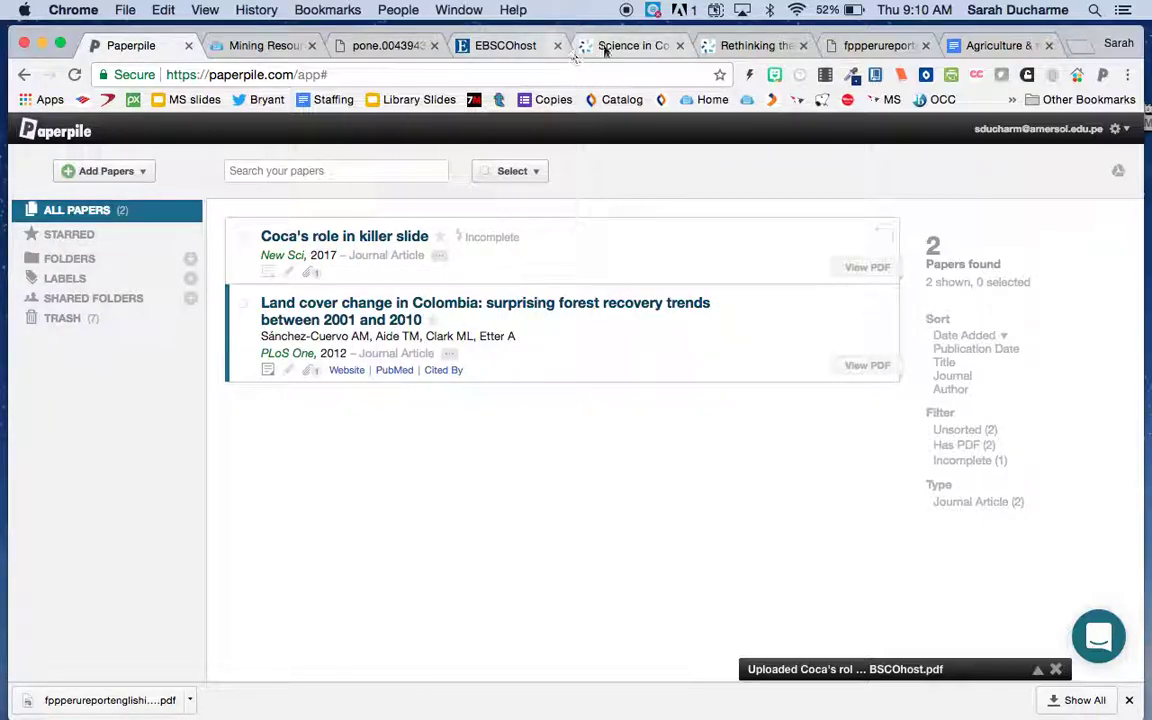
- Go from the library guide's recommended databases to Gale Science in Context and search it for "coca"
{"action": "left_click", "coordinate": [262, 45]}
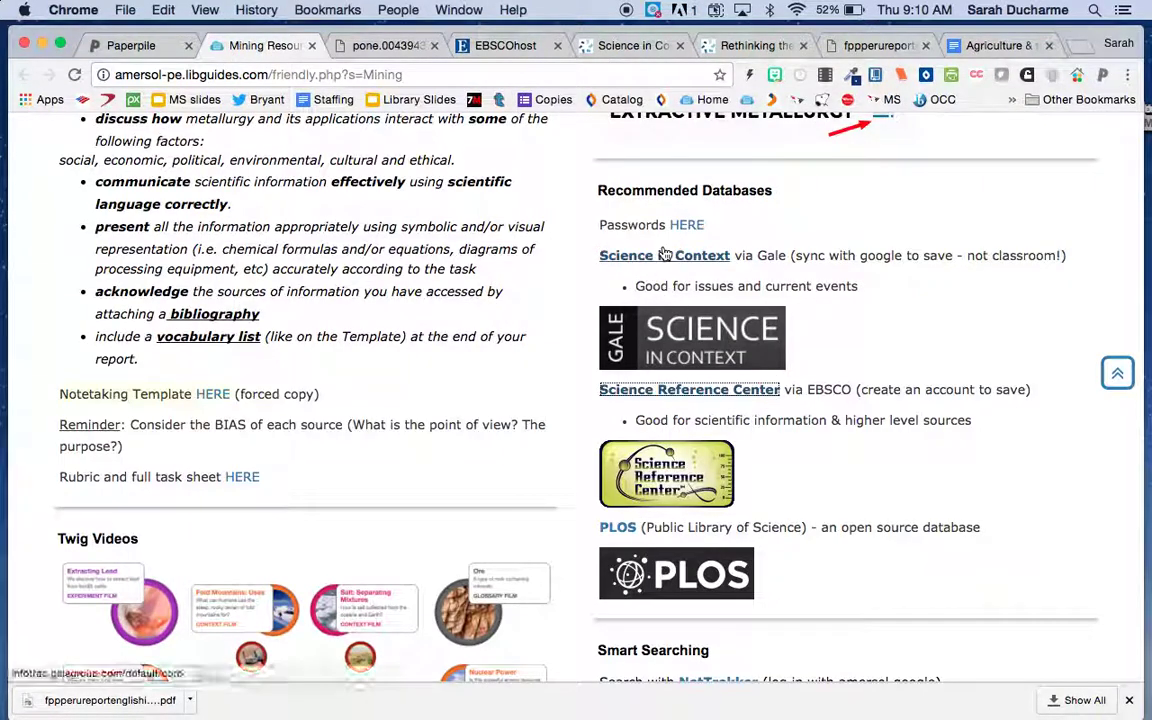
{"action": "left_click", "coordinate": [648, 45]}
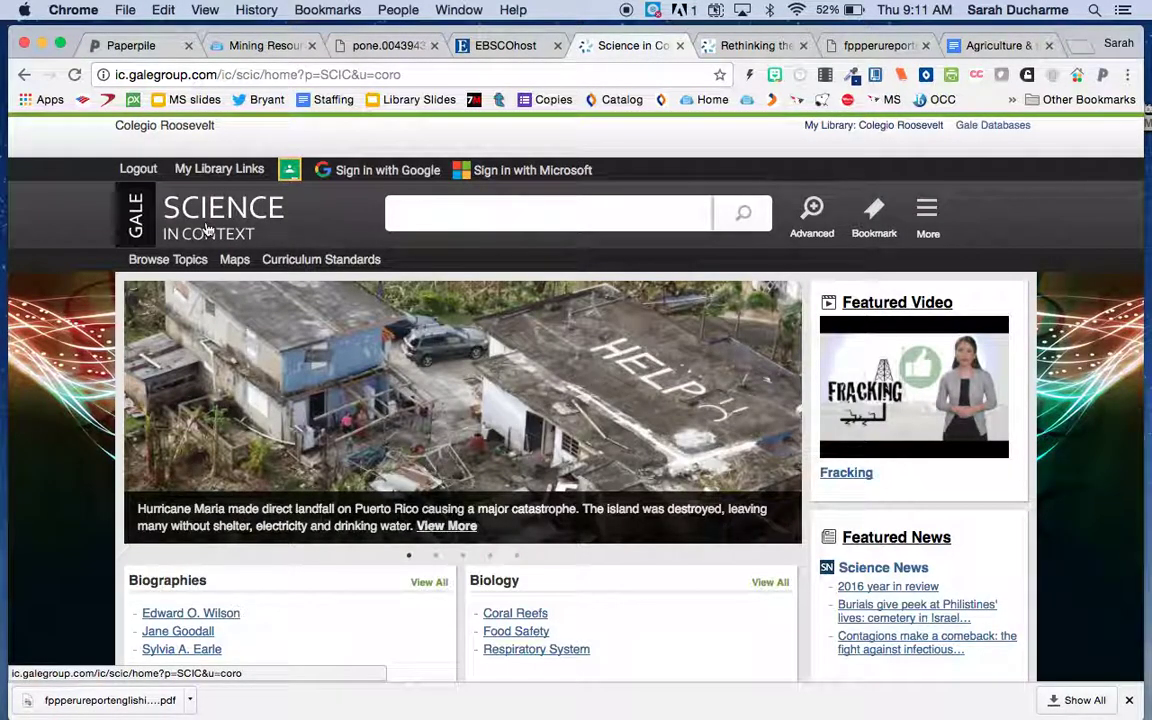
{"action": "left_click", "coordinate": [441, 217]}
{"action": "type", "text": "coca"}
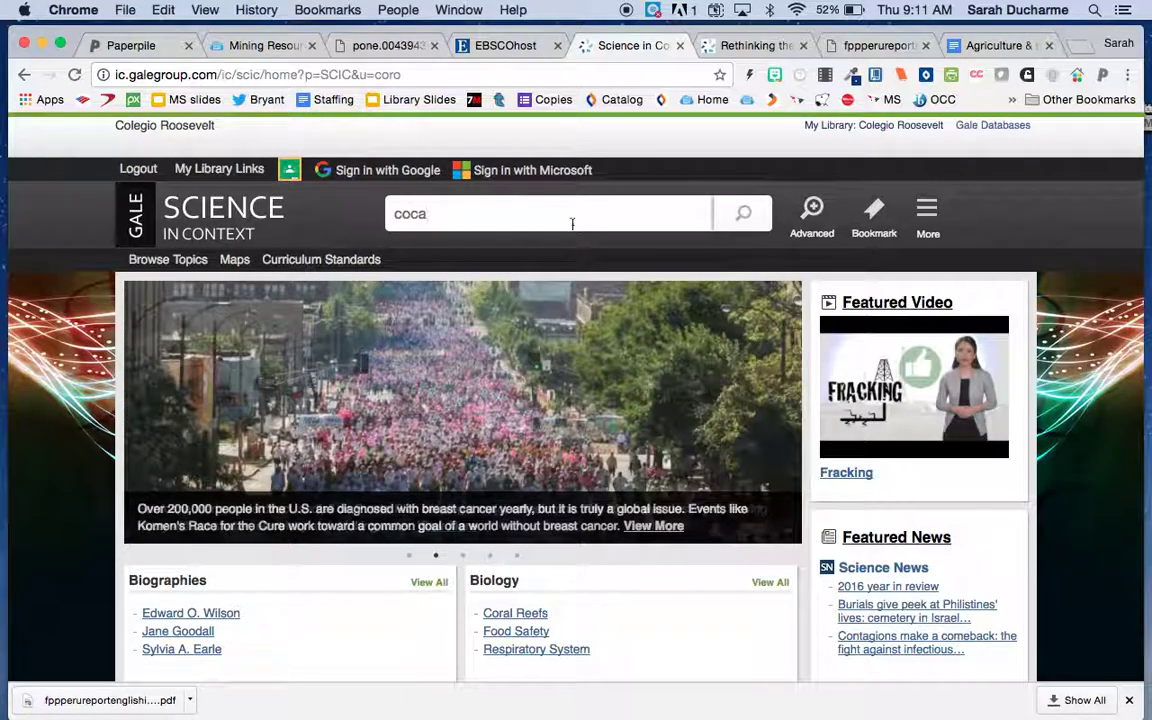
{"action": "key", "text": "Return"}
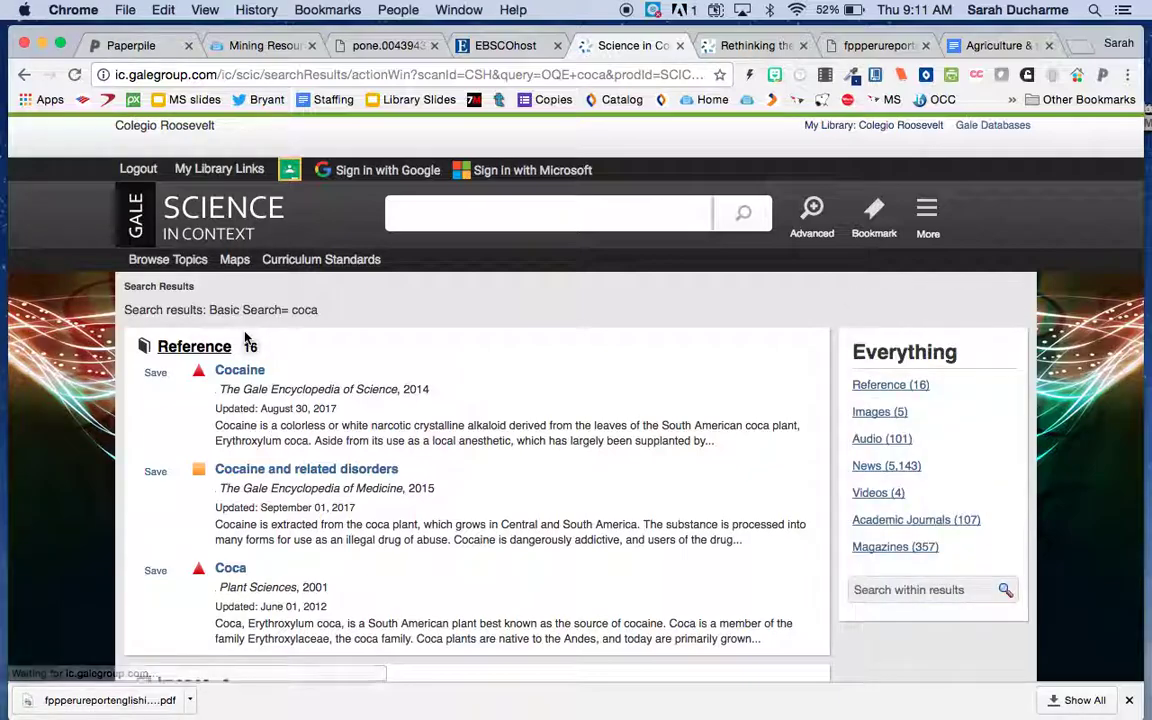
- Look through the coca results by category and narrow them by searching within the results for "deforestation"
{"action": "scroll", "coordinate": [246, 336], "scroll_direction": "down", "scroll_amount": 10}
{"action": "scroll", "coordinate": [243, 333], "scroll_direction": "down", "scroll_amount": 4}
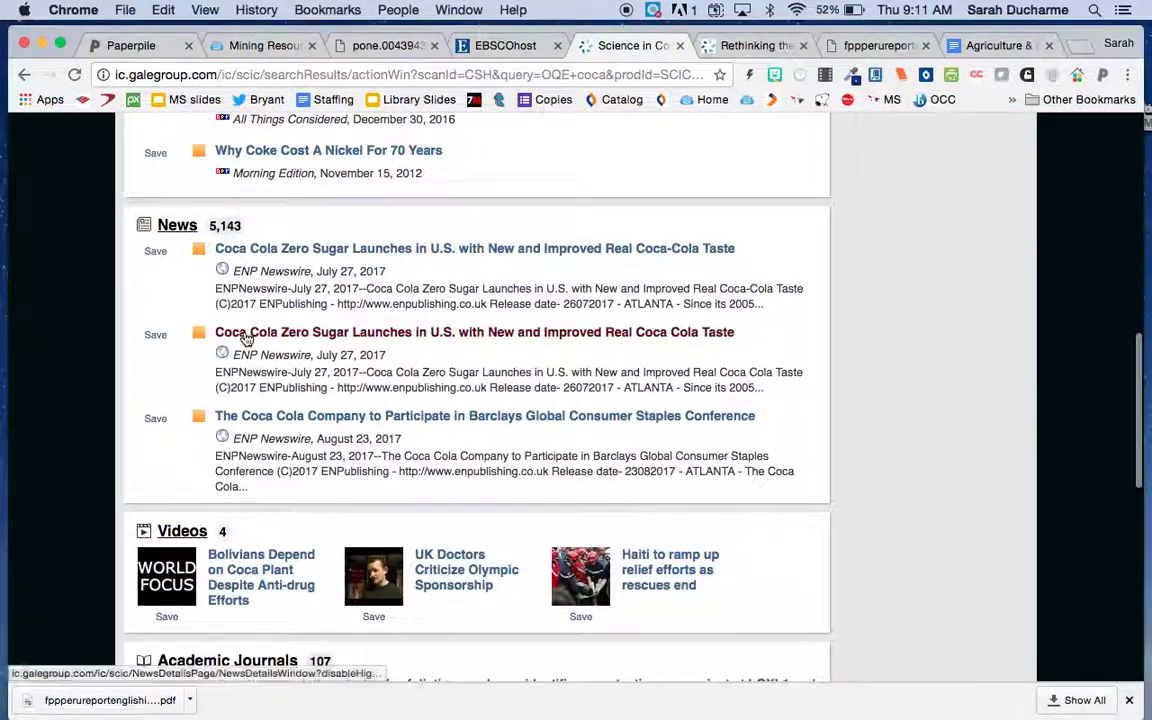
{"action": "scroll", "coordinate": [184, 259], "scroll_direction": "down", "scroll_amount": 10}
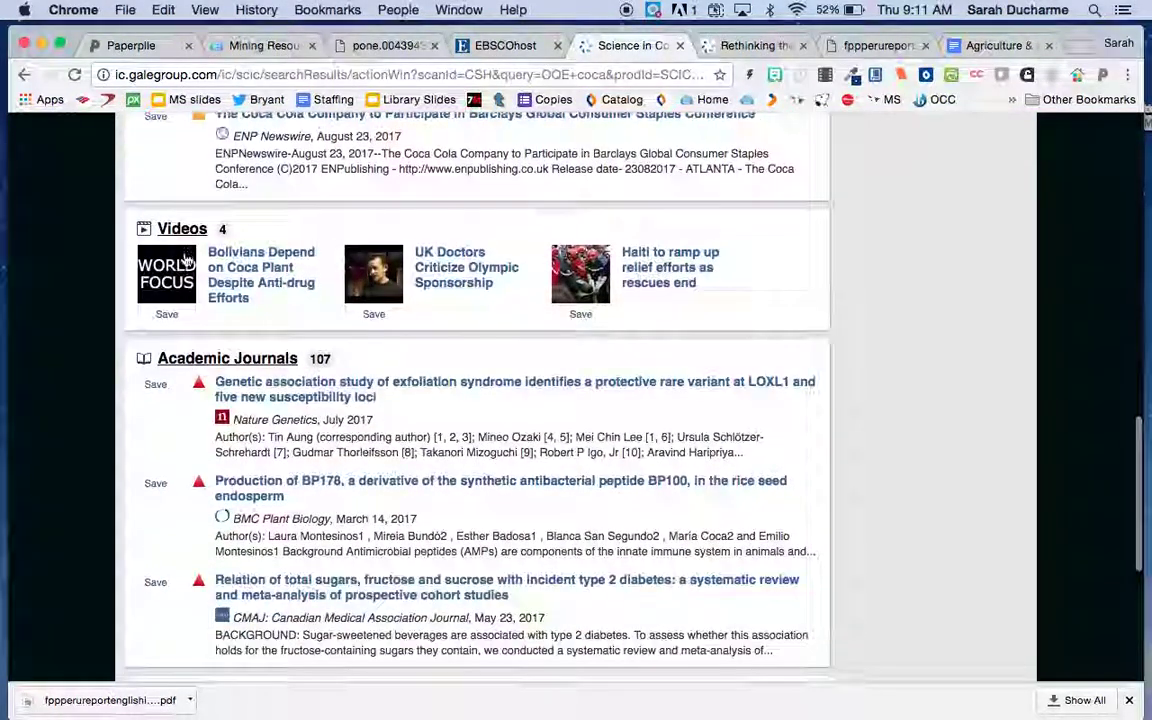
{"action": "scroll", "coordinate": [184, 259], "scroll_direction": "down", "scroll_amount": 5}
{"action": "scroll", "coordinate": [184, 259], "scroll_direction": "up", "scroll_amount": 20}
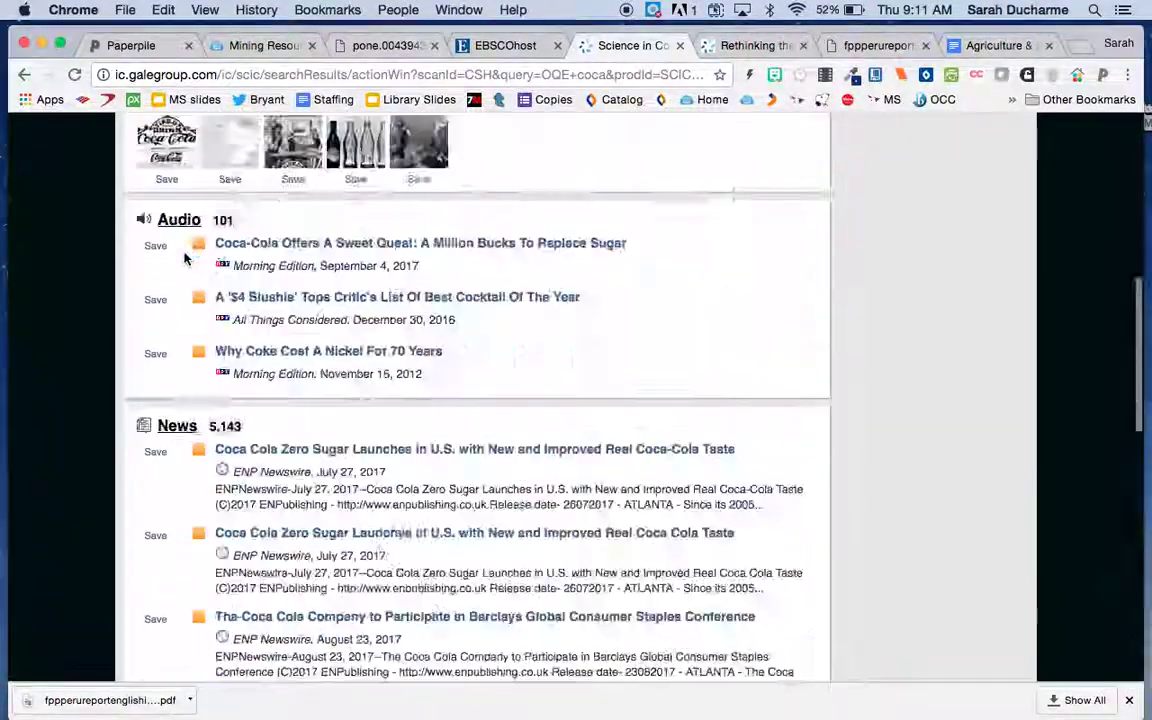
{"action": "scroll", "coordinate": [868, 345], "scroll_direction": "down", "scroll_amount": 2}
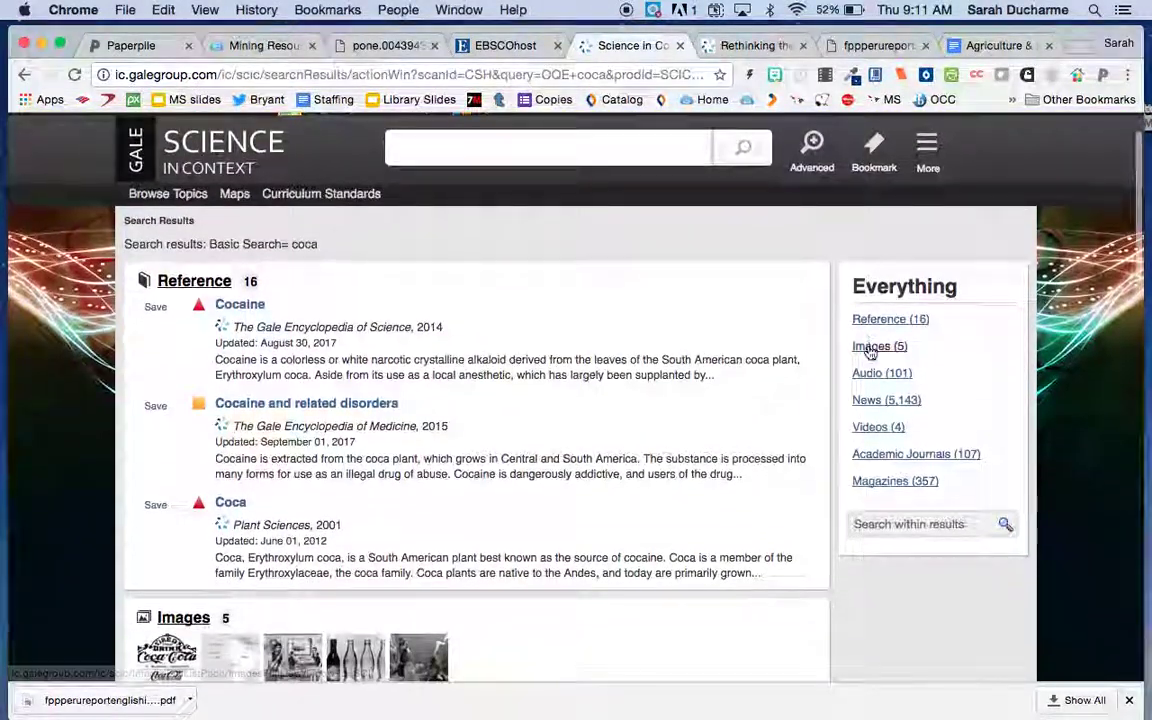
{"action": "left_click", "coordinate": [895, 522]}
{"action": "type", "text": "deforestation"}
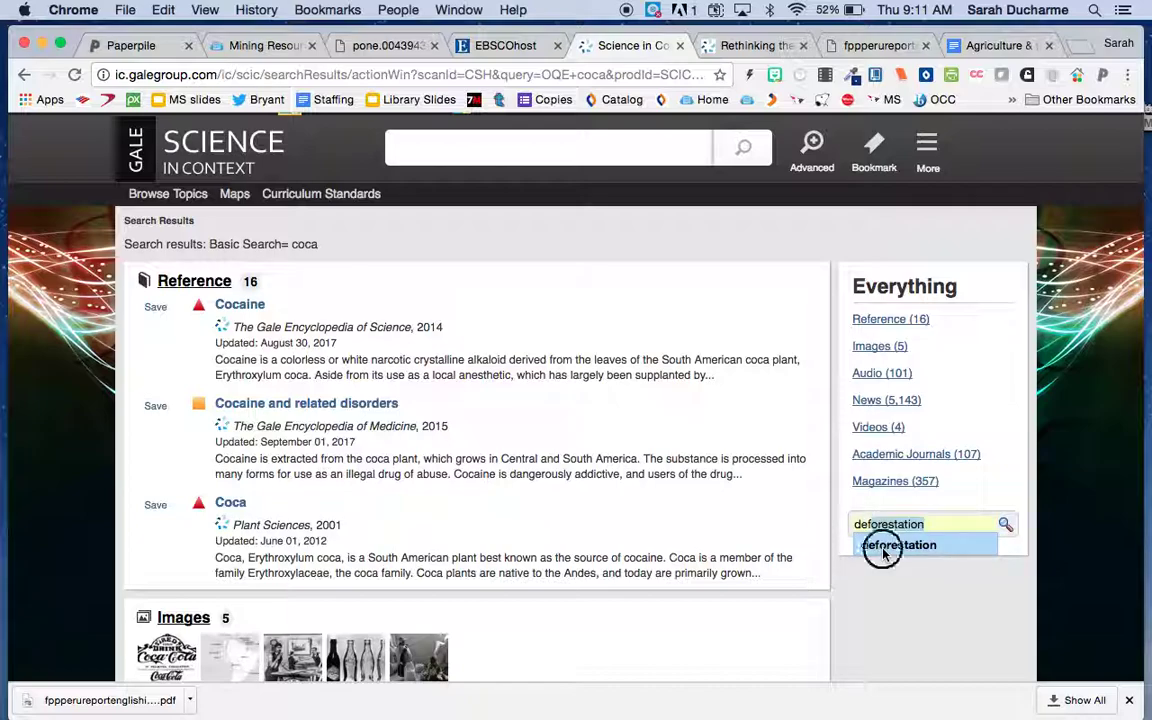
{"action": "left_click", "coordinate": [883, 546]}
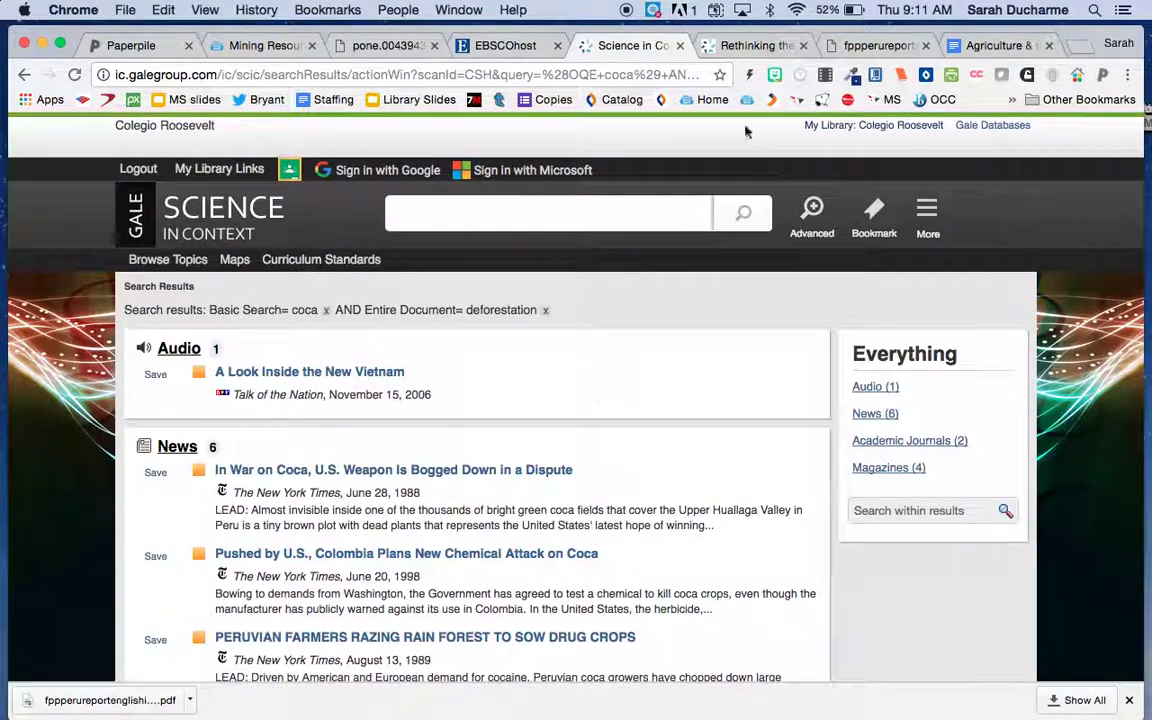
- Copy the Gale article title "Rethinking the economic geography of the coca leaf: fortune, folly, or fantasy?" and search for it online in Paperpile
{"action": "left_click", "coordinate": [728, 45]}
{"action": "left_click_drag", "start_coordinate": [456, 332], "coordinate": [122, 302]}
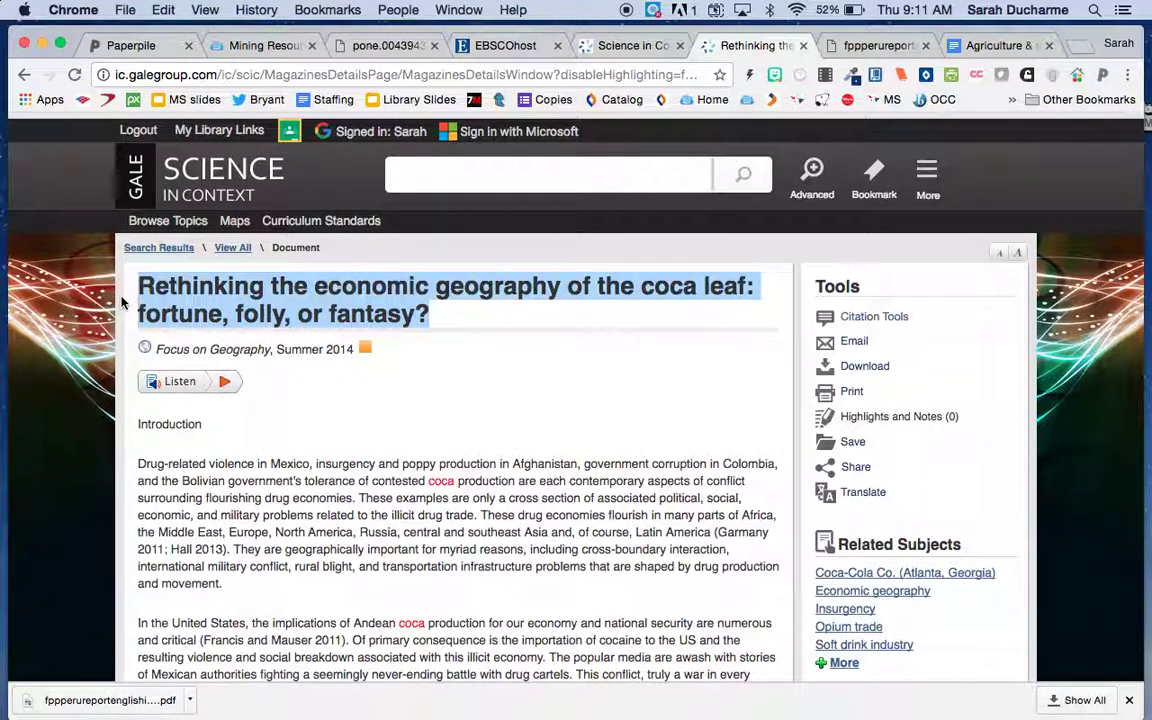
{"action": "left_click", "coordinate": [134, 47]}
{"action": "left_click", "coordinate": [143, 171]}
{"action": "key", "text": "super+v"}
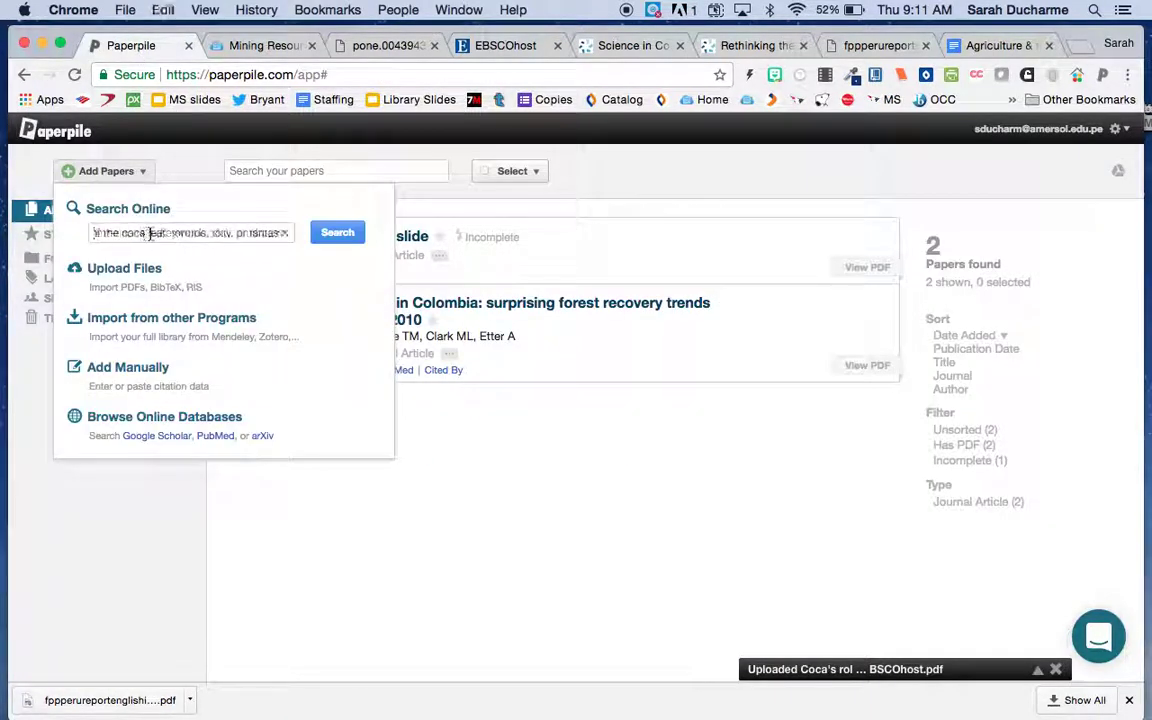
{"action": "left_click", "coordinate": [336, 234]}
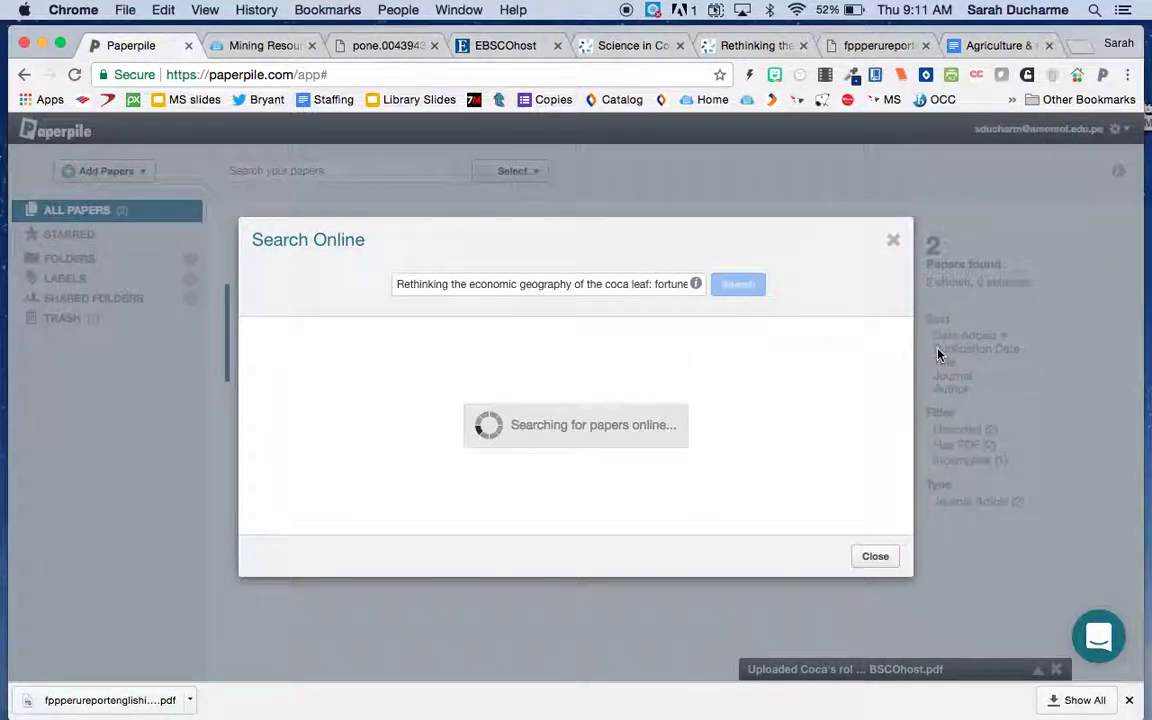
{"action": "left_click", "coordinate": [891, 276]}
{"action": "left_click", "coordinate": [893, 171]}
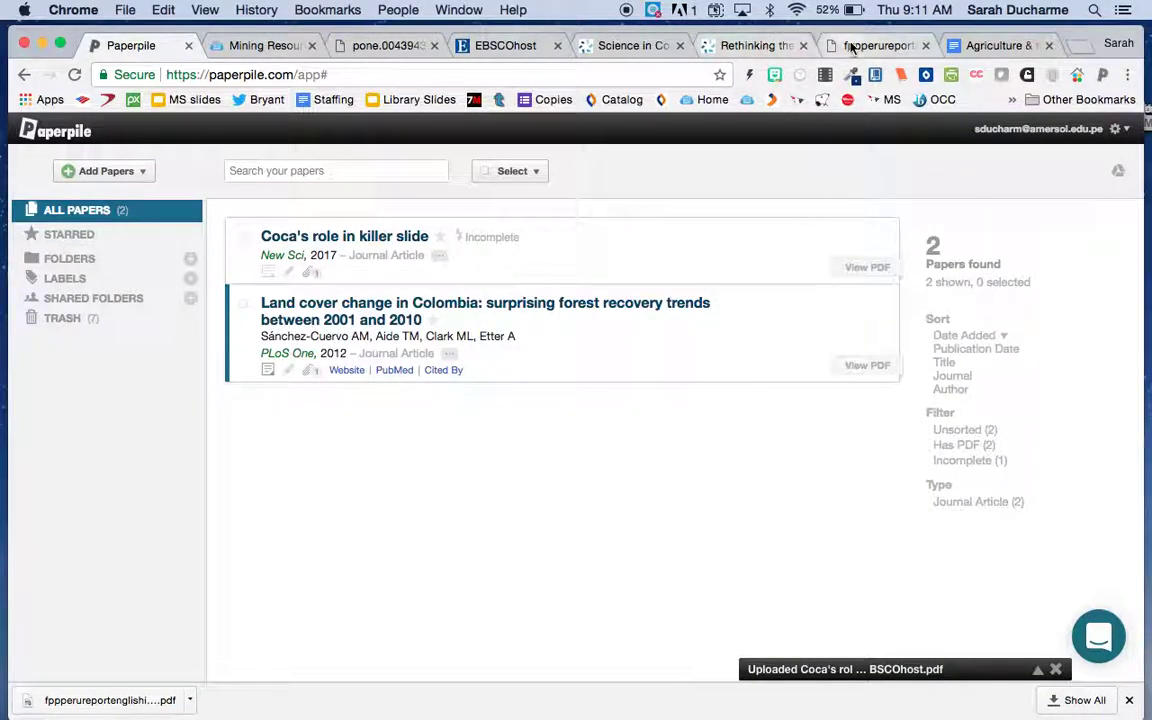
- Switch to the Forest Peoples report PDF "Revealing the hidden" and look over its opening pages
{"action": "left_click", "coordinate": [857, 47]}
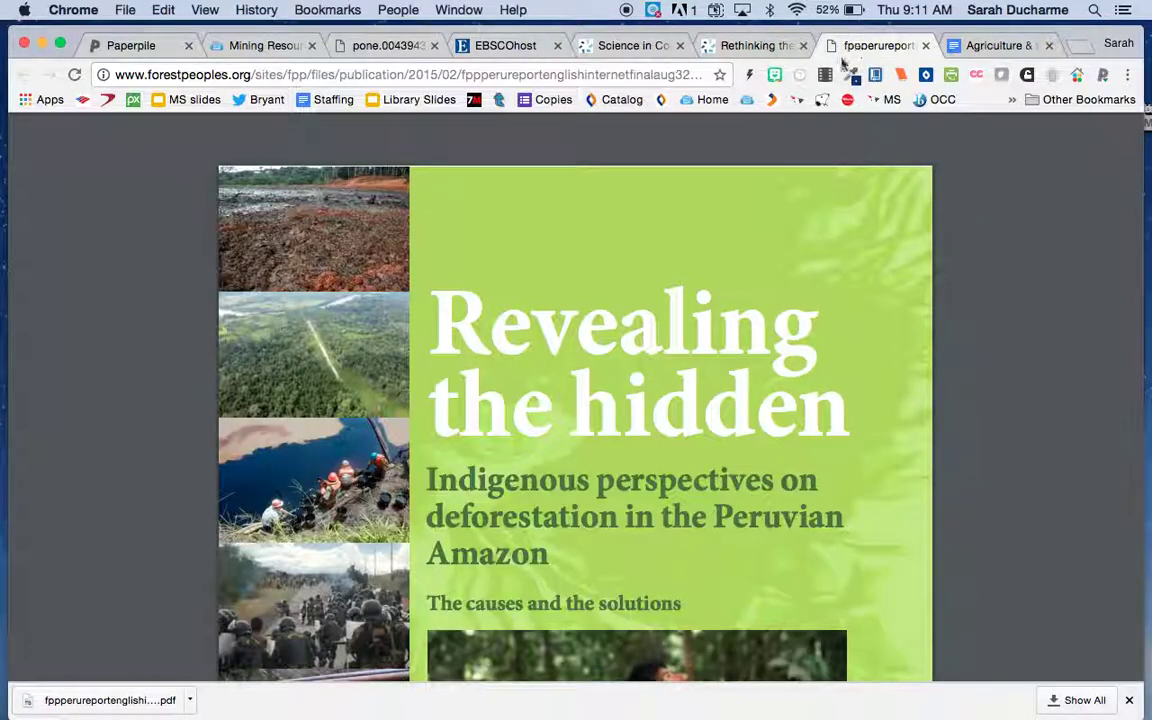
{"action": "scroll", "coordinate": [516, 509], "scroll_direction": "down", "scroll_amount": 7}
{"action": "scroll", "coordinate": [516, 509], "scroll_direction": "up", "scroll_amount": 10}
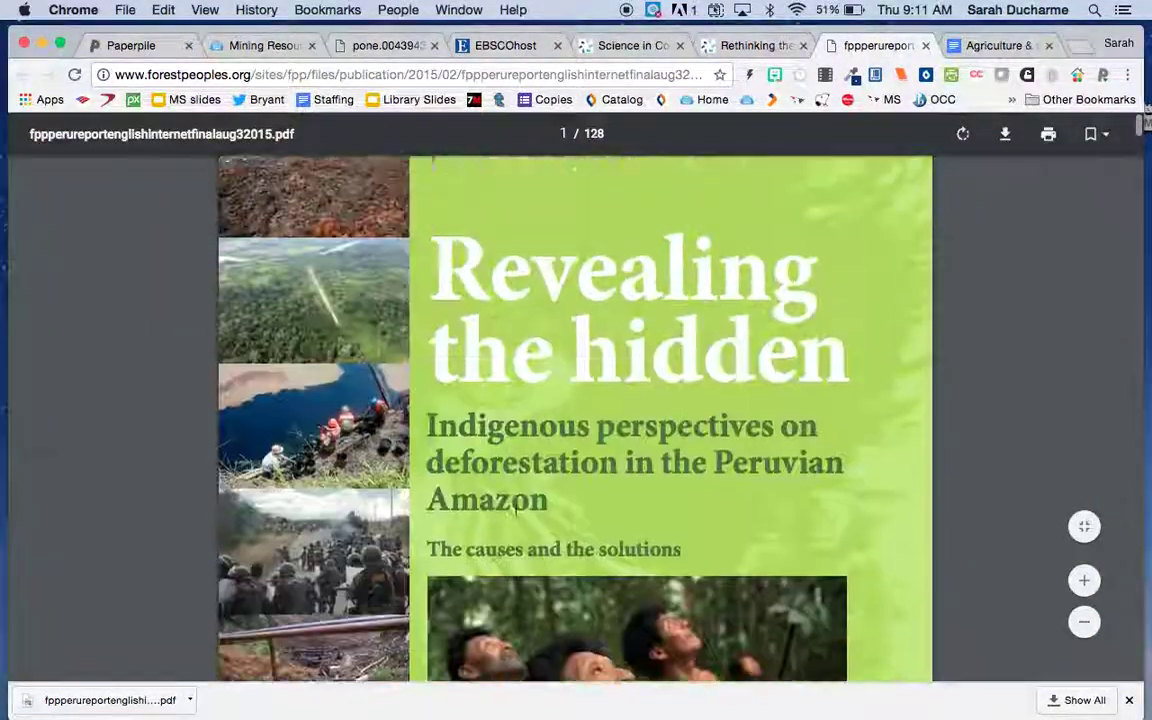
- Skim the Forest Peoples report, switch to Paperpile and upload the downloaded "fppperureportenglishinternetfinalaug32015 (1).pdf" to the library
{"action": "scroll", "coordinate": [516, 509], "scroll_direction": "down", "scroll_amount": 4}
{"action": "scroll", "coordinate": [516, 509], "scroll_direction": "down", "scroll_amount": 20}
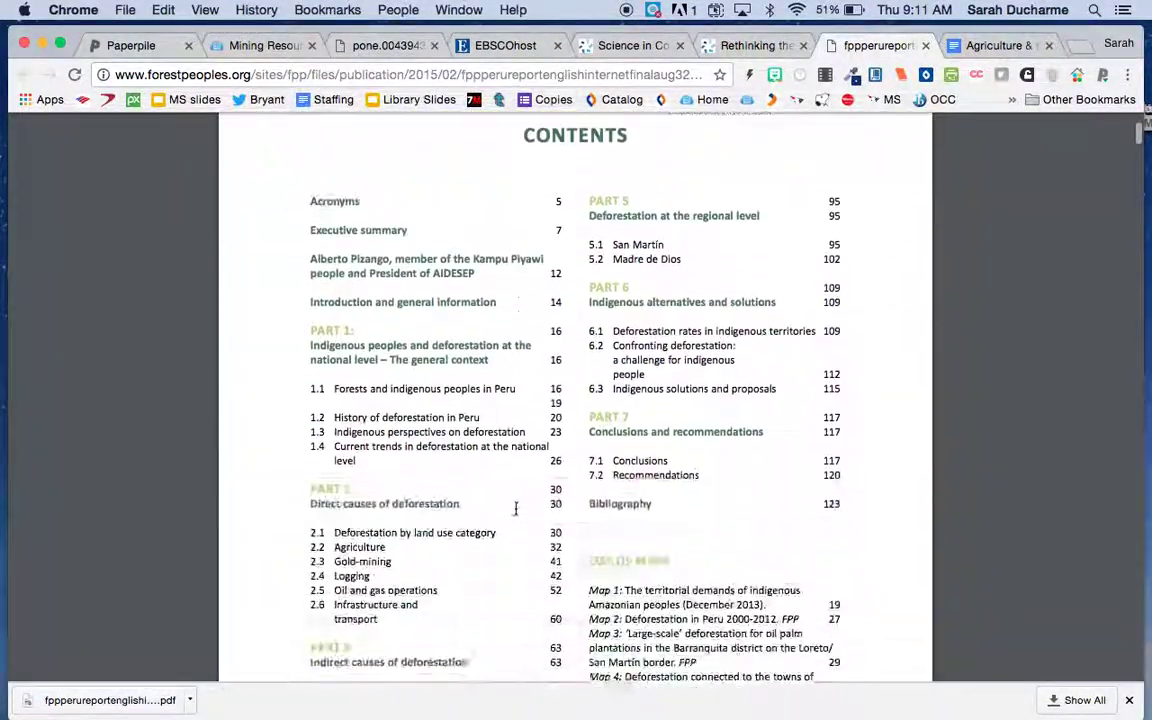
{"action": "scroll", "coordinate": [516, 509], "scroll_direction": "down", "scroll_amount": 20}
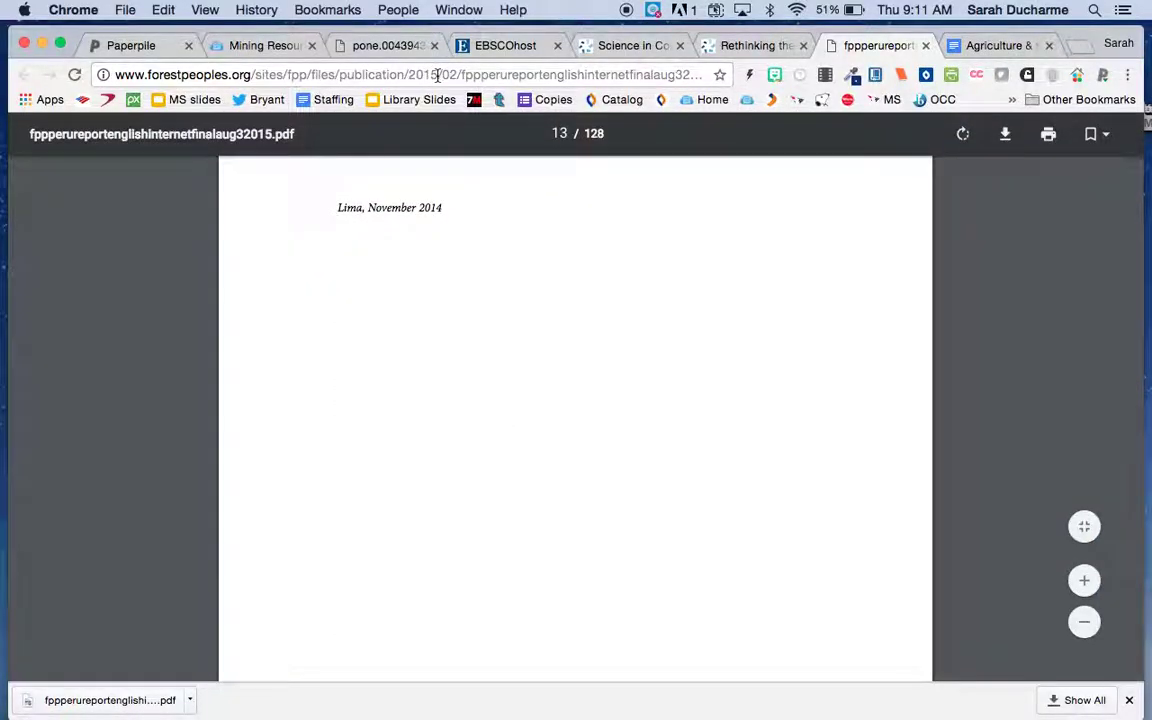
{"action": "scroll", "coordinate": [467, 445], "scroll_direction": "up", "scroll_amount": 20}
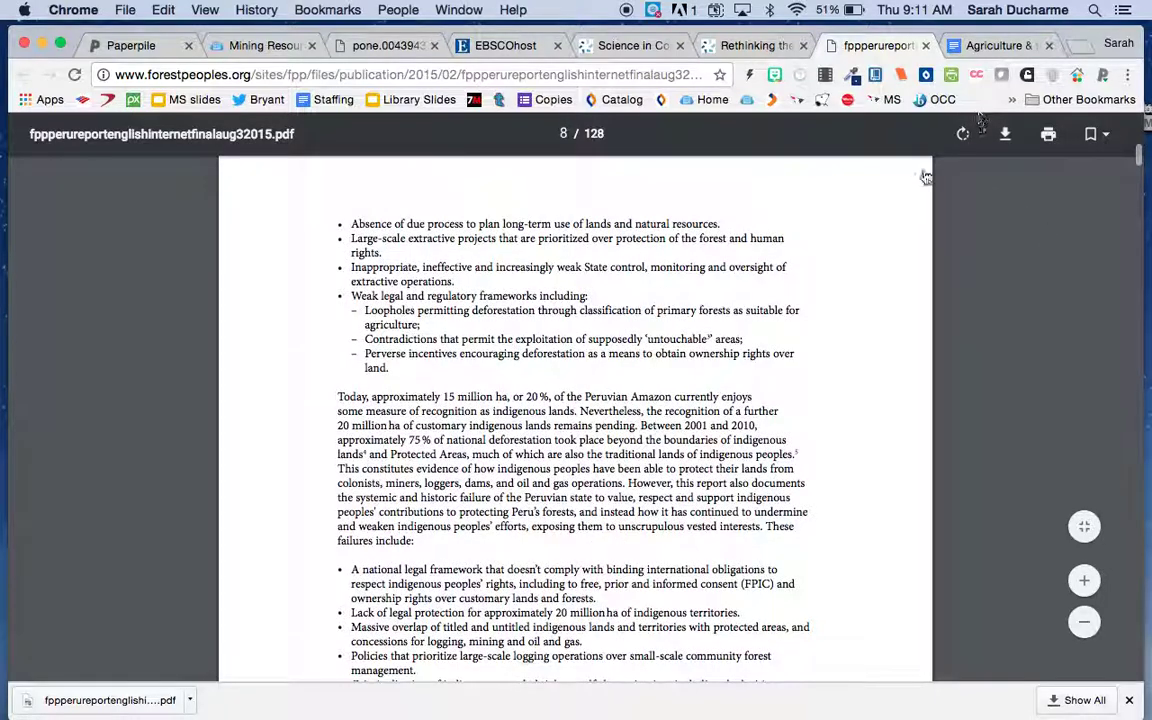
{"action": "left_click", "coordinate": [104, 44]}
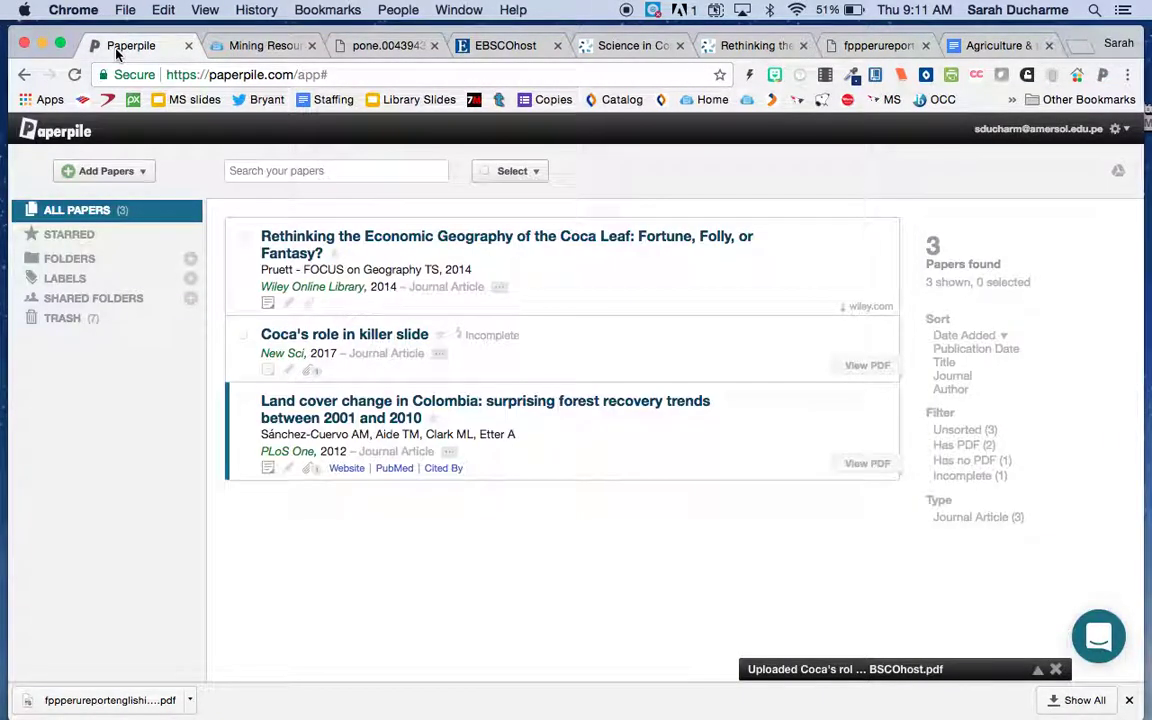
{"action": "left_click", "coordinate": [128, 170]}
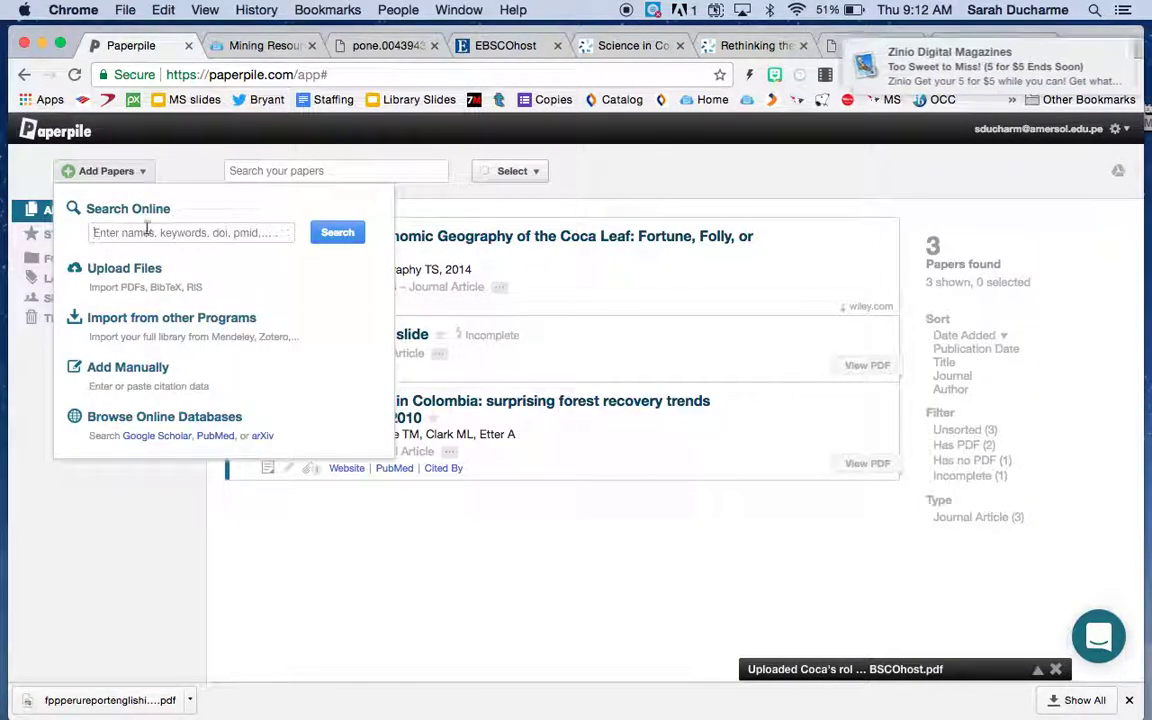
{"action": "left_click", "coordinate": [130, 265]}
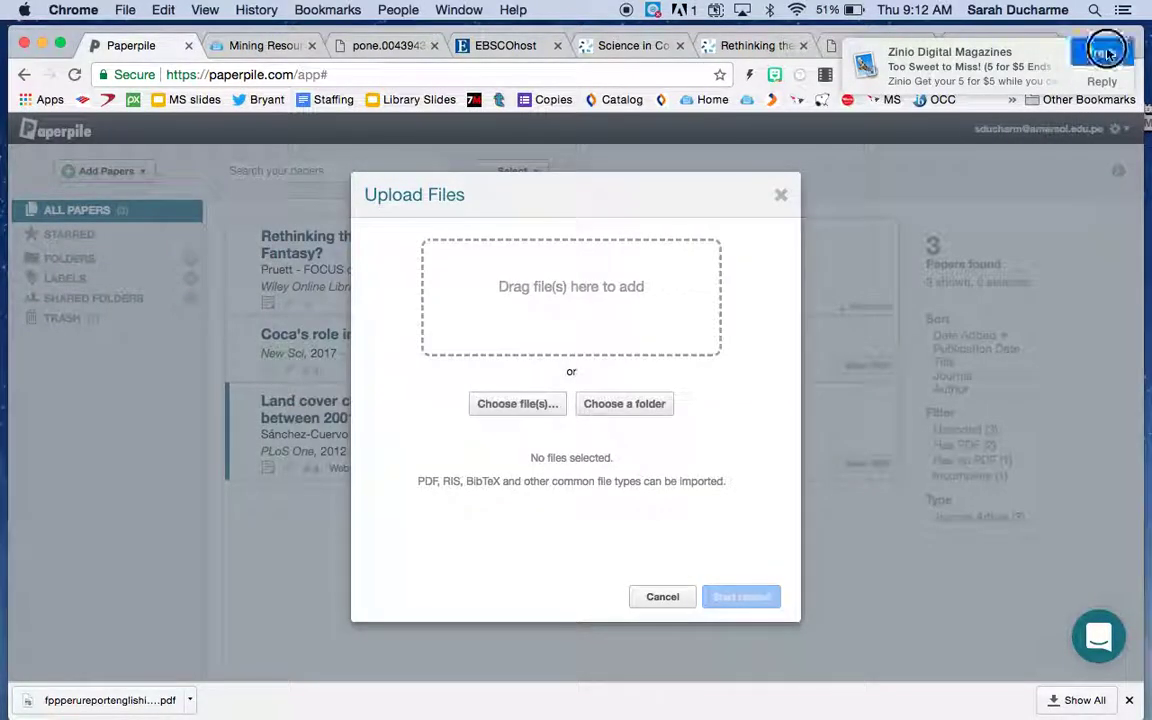
{"action": "left_click_drag", "start_coordinate": [69, 702], "coordinate": [630, 306]}
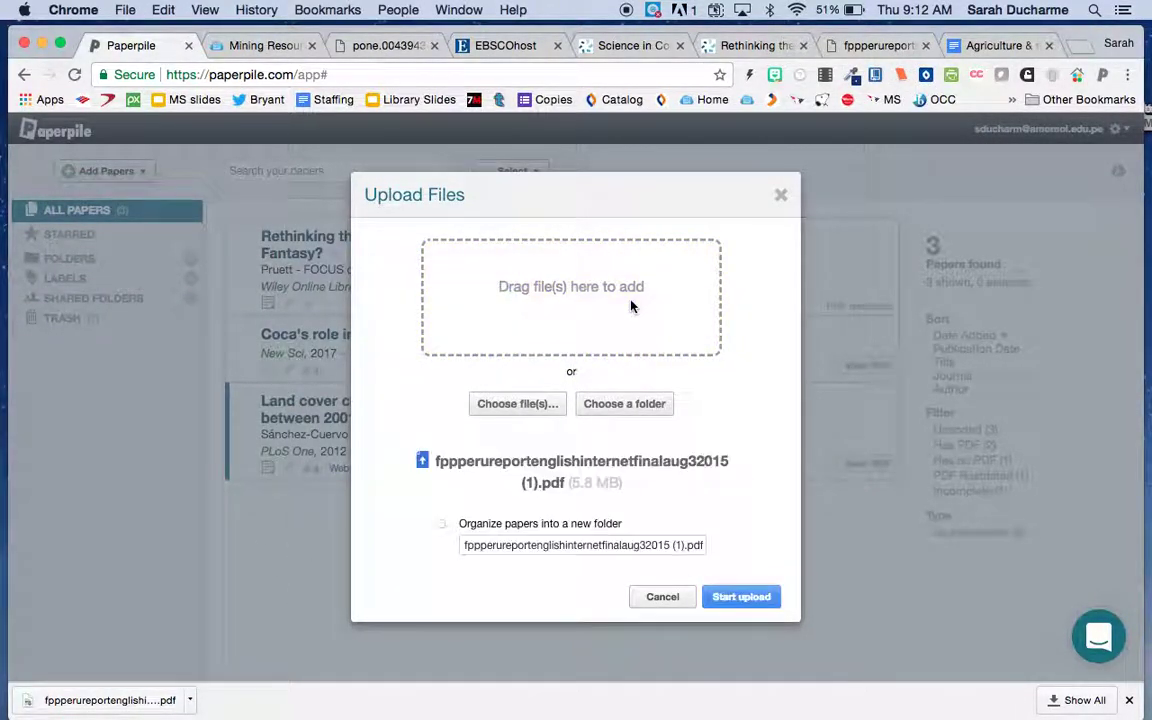
{"action": "left_click", "coordinate": [744, 597]}
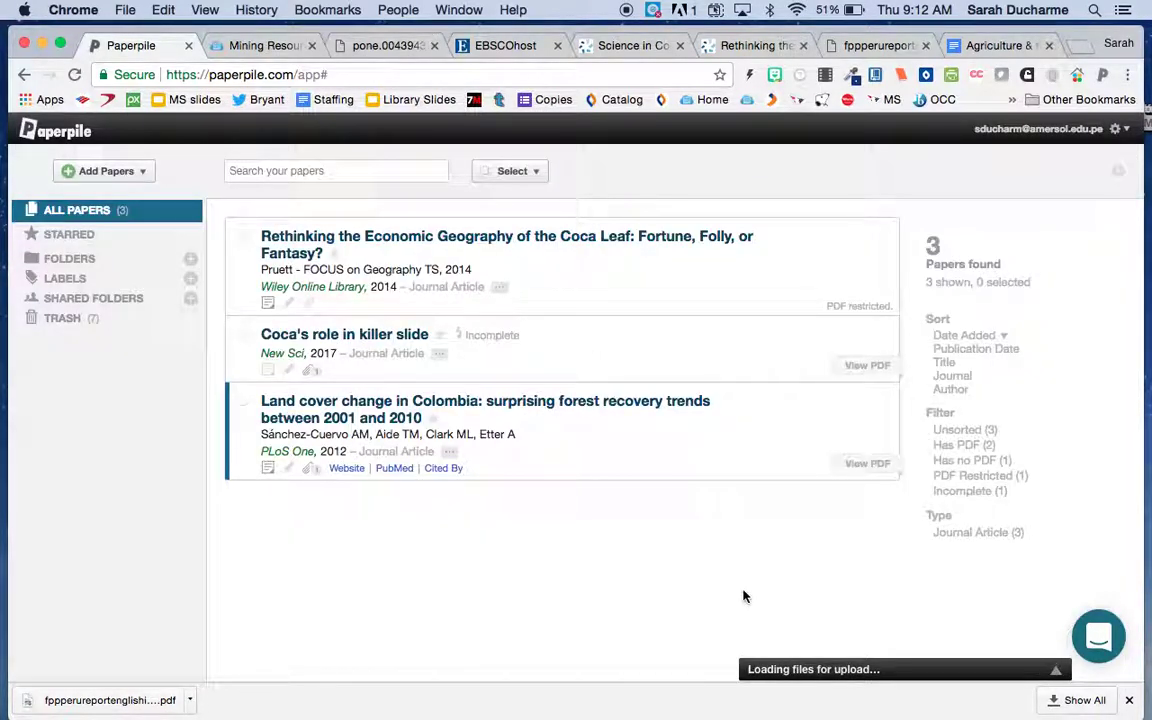
- Review the title and subtitle on the report's cover, and show the details of its new entry in Paperpile
{"action": "left_click", "coordinate": [860, 55]}
{"action": "scroll", "coordinate": [653, 524], "scroll_direction": "up", "scroll_amount": 20}
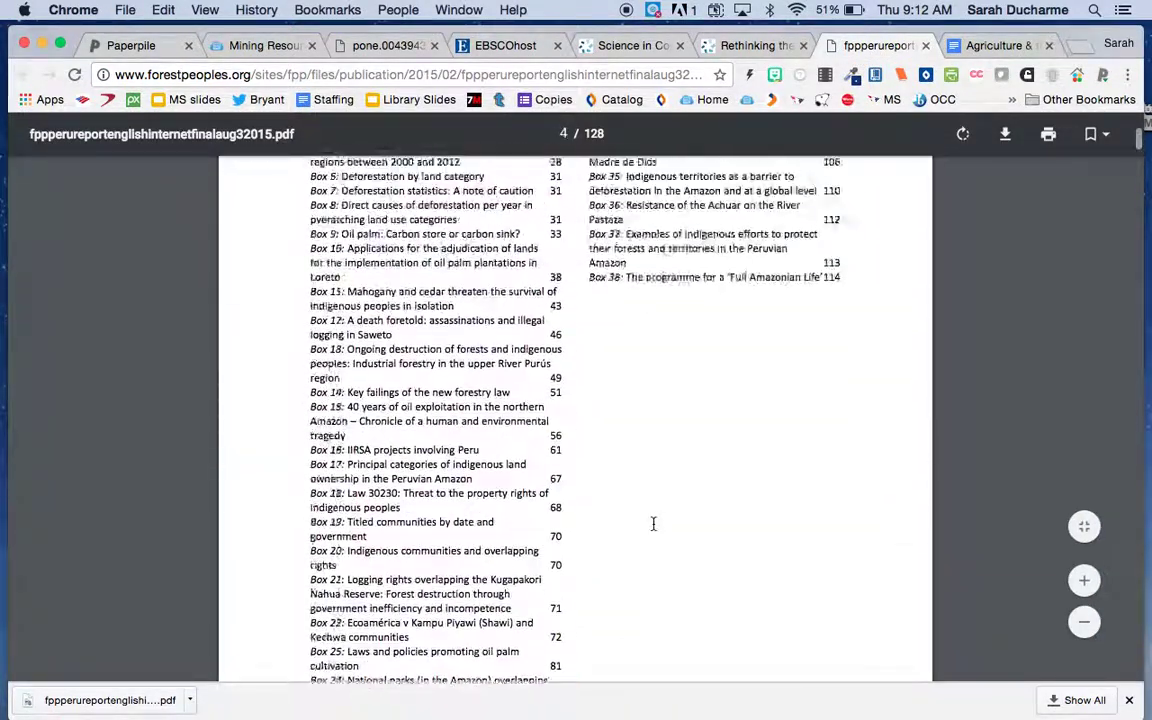
{"action": "scroll", "coordinate": [653, 524], "scroll_direction": "up", "scroll_amount": 7}
{"action": "scroll", "coordinate": [682, 476], "scroll_direction": "down", "scroll_amount": 1}
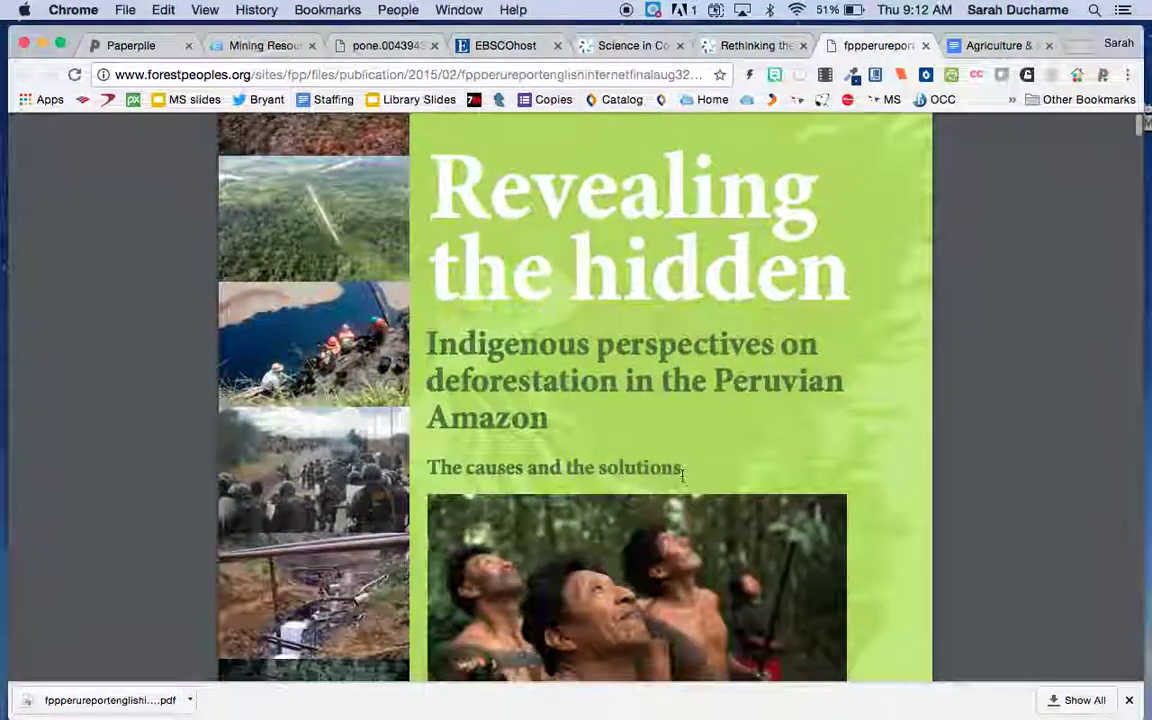
{"action": "scroll", "coordinate": [682, 476], "scroll_direction": "down", "scroll_amount": 5}
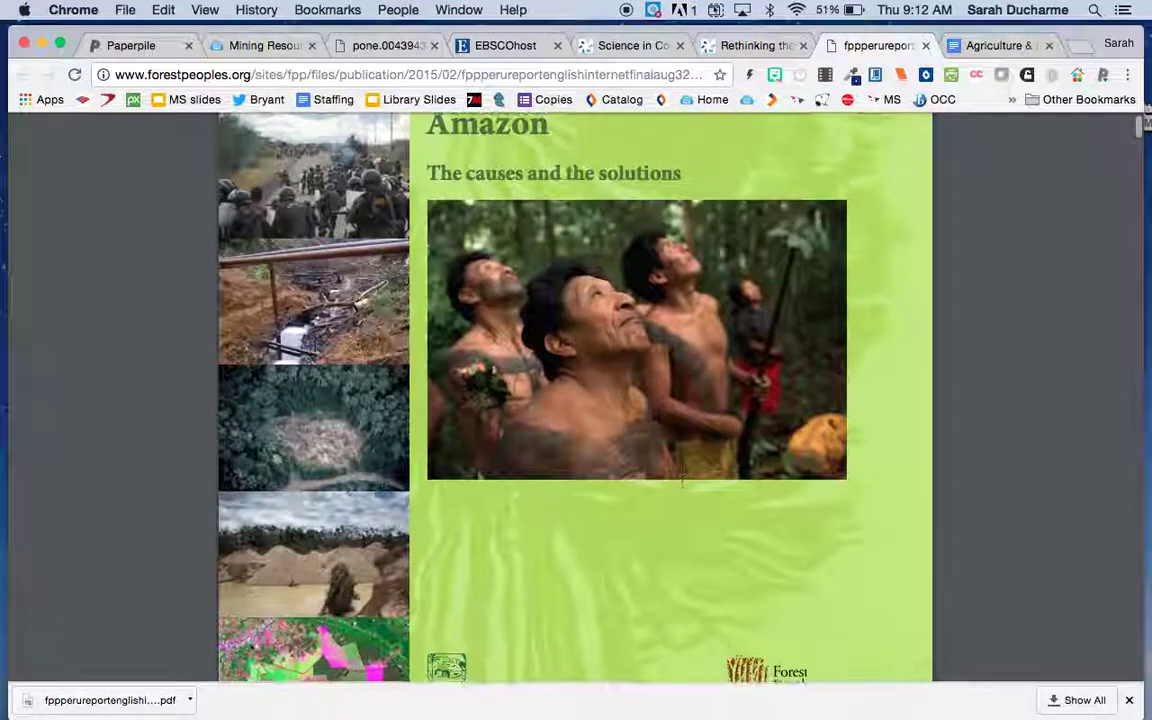
{"action": "scroll", "coordinate": [682, 476], "scroll_direction": "up", "scroll_amount": 6}
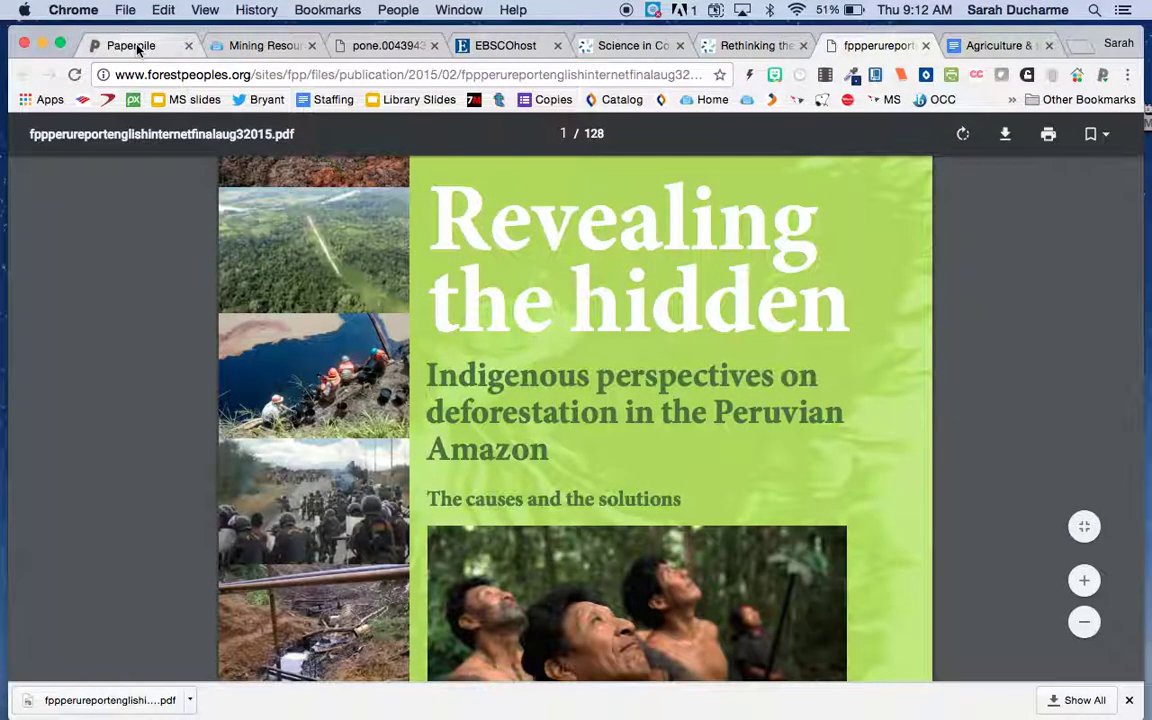
{"action": "left_click", "coordinate": [138, 48]}
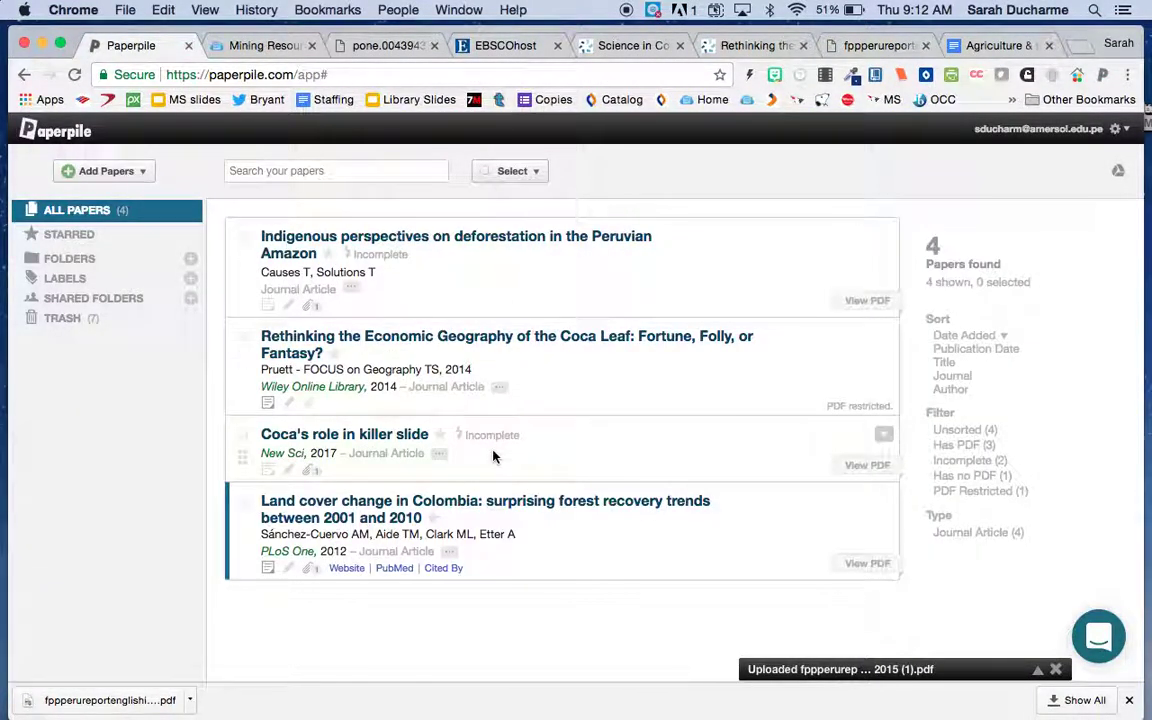
{"action": "left_click", "coordinate": [354, 289]}
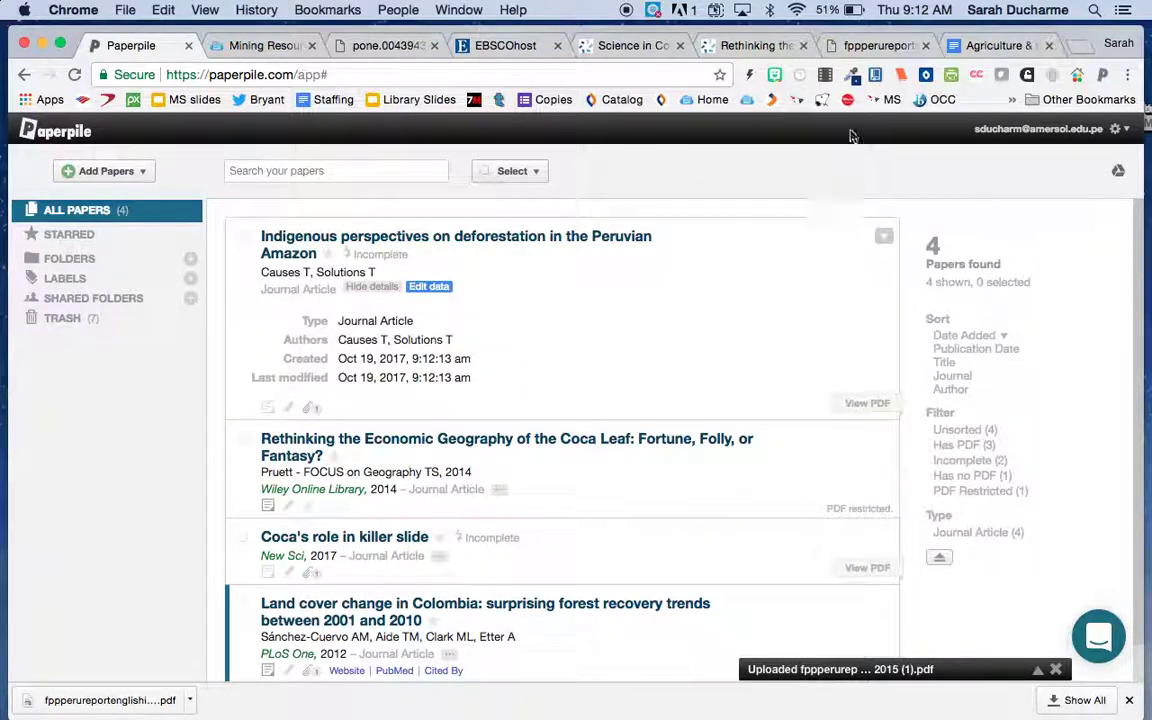
- Copy the principal authors' names from page 2 of the Forest Peoples report PDF
{"action": "left_click", "coordinate": [874, 46]}
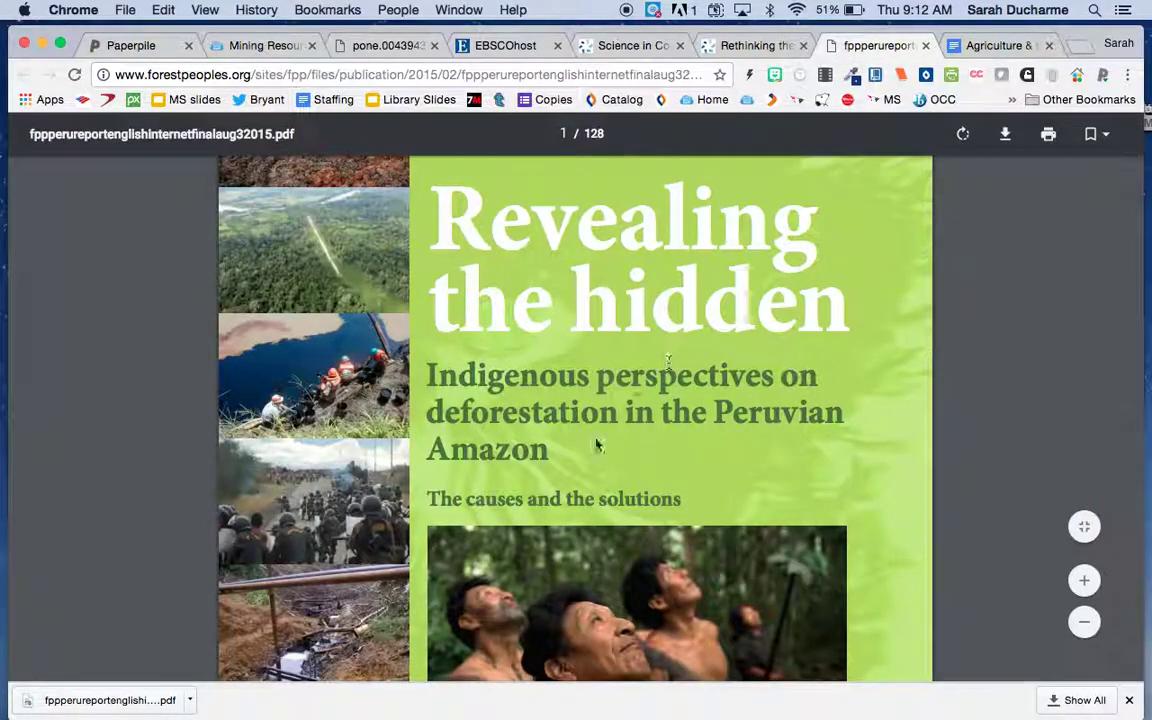
{"action": "scroll", "coordinate": [766, 478], "scroll_direction": "down", "scroll_amount": 10}
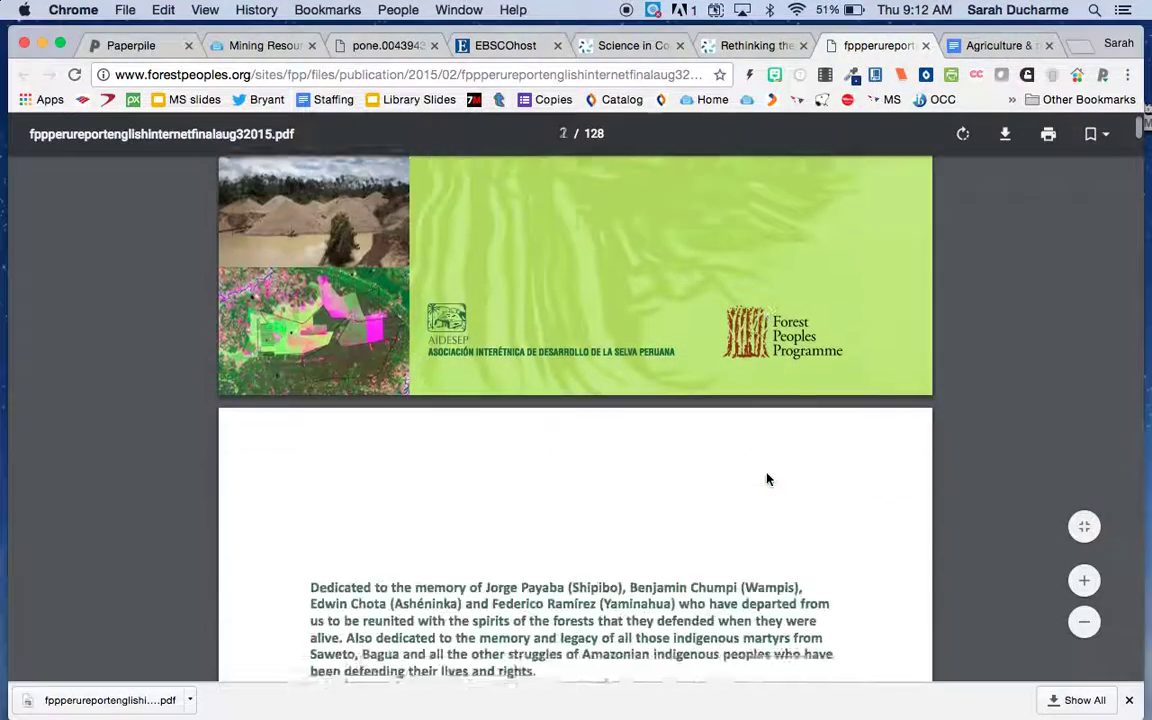
{"action": "scroll", "coordinate": [766, 478], "scroll_direction": "down", "scroll_amount": 5}
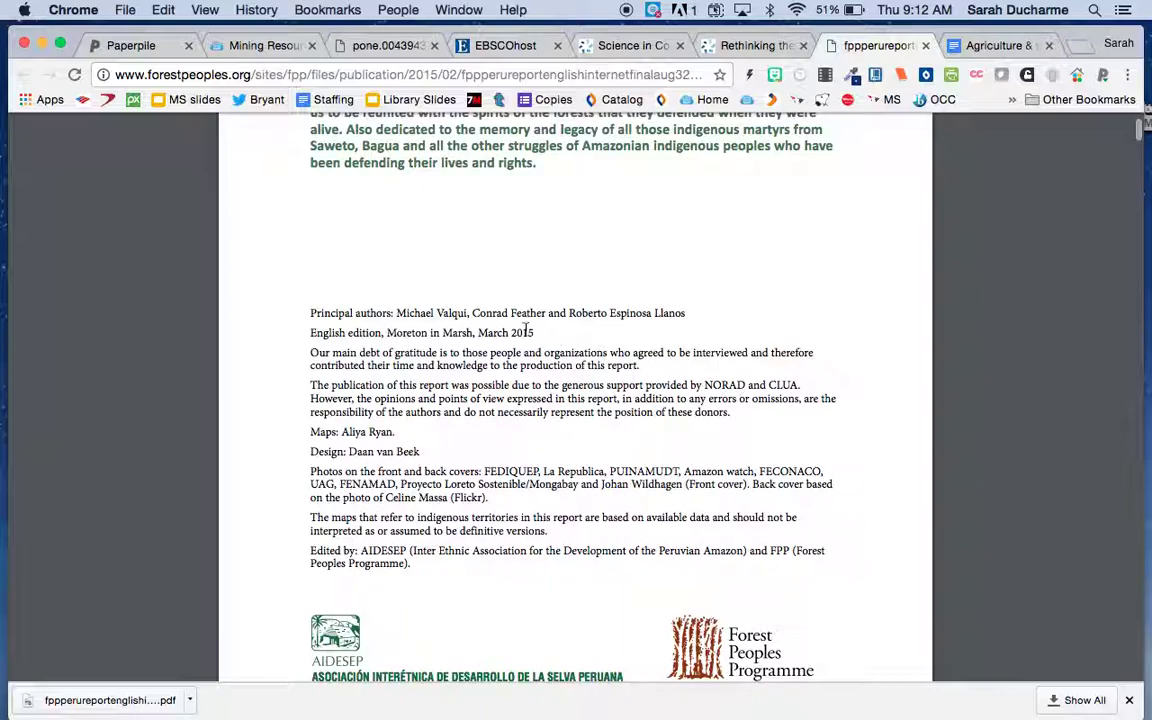
{"action": "left_click_drag", "start_coordinate": [397, 313], "coordinate": [686, 313]}
{"action": "key", "text": "super+c"}
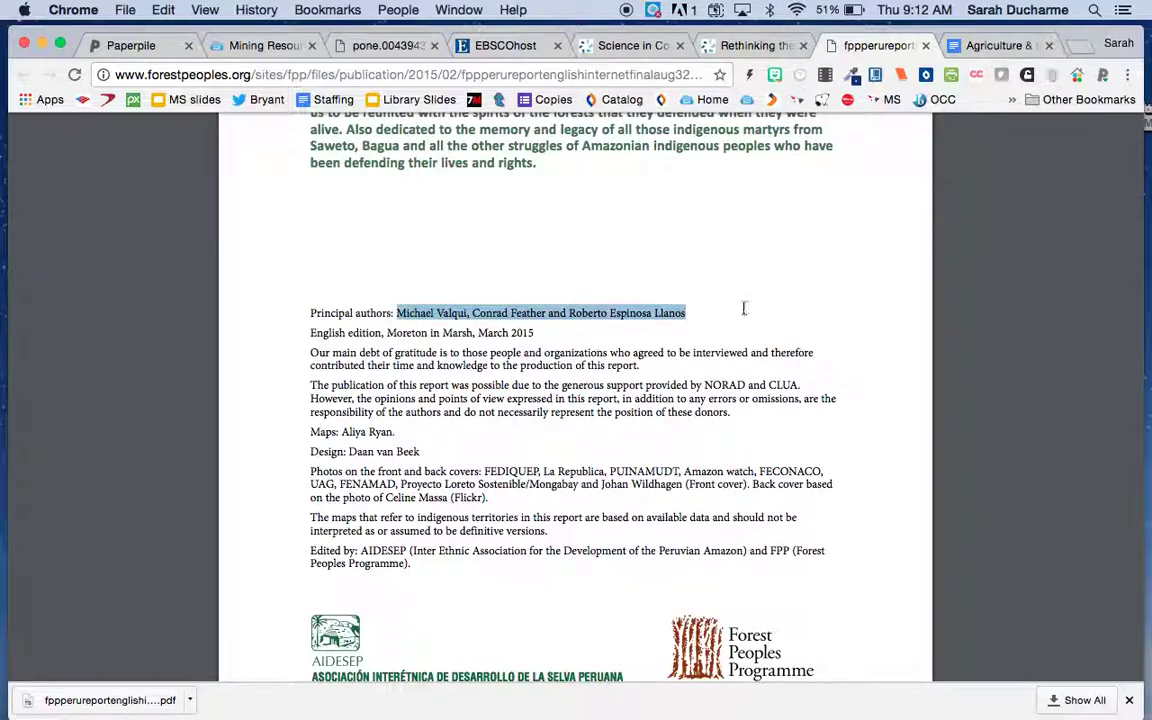
- Open the citation data of "Indigenous perspectives on deforestation in the Peruvian Amazon" for editing in Paperpile and look through the additional fields offered
{"action": "left_click", "coordinate": [140, 46]}
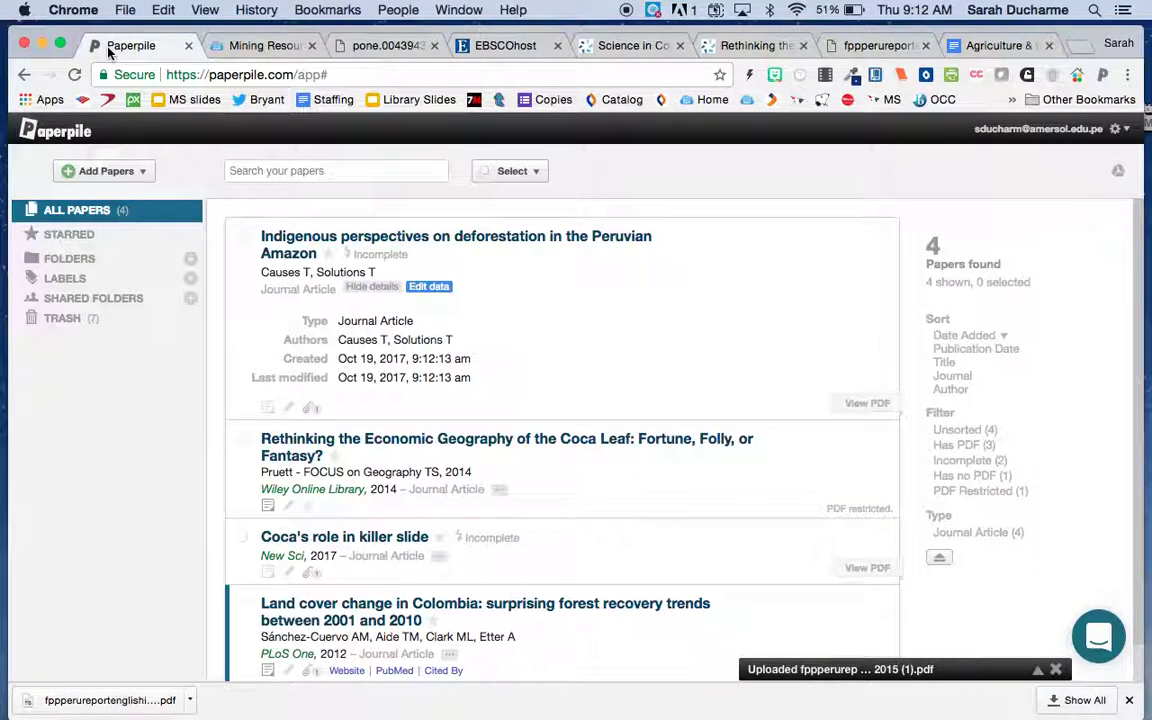
{"action": "left_click", "coordinate": [429, 287]}
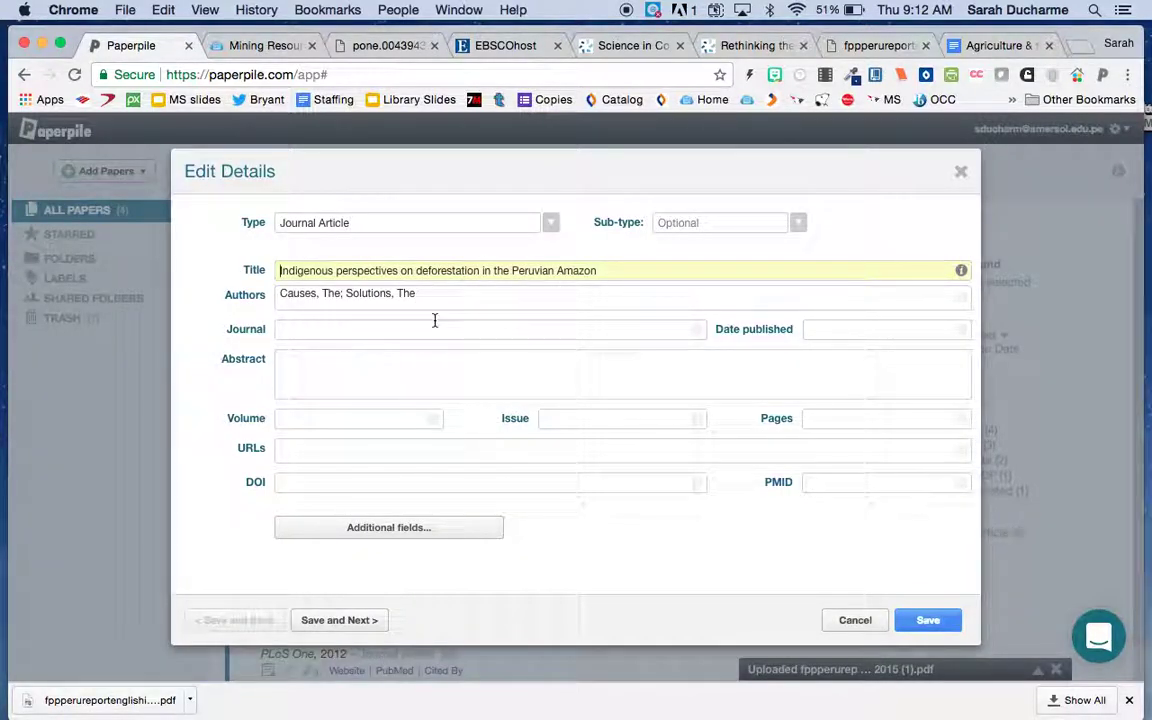
{"action": "left_click", "coordinate": [401, 527]}
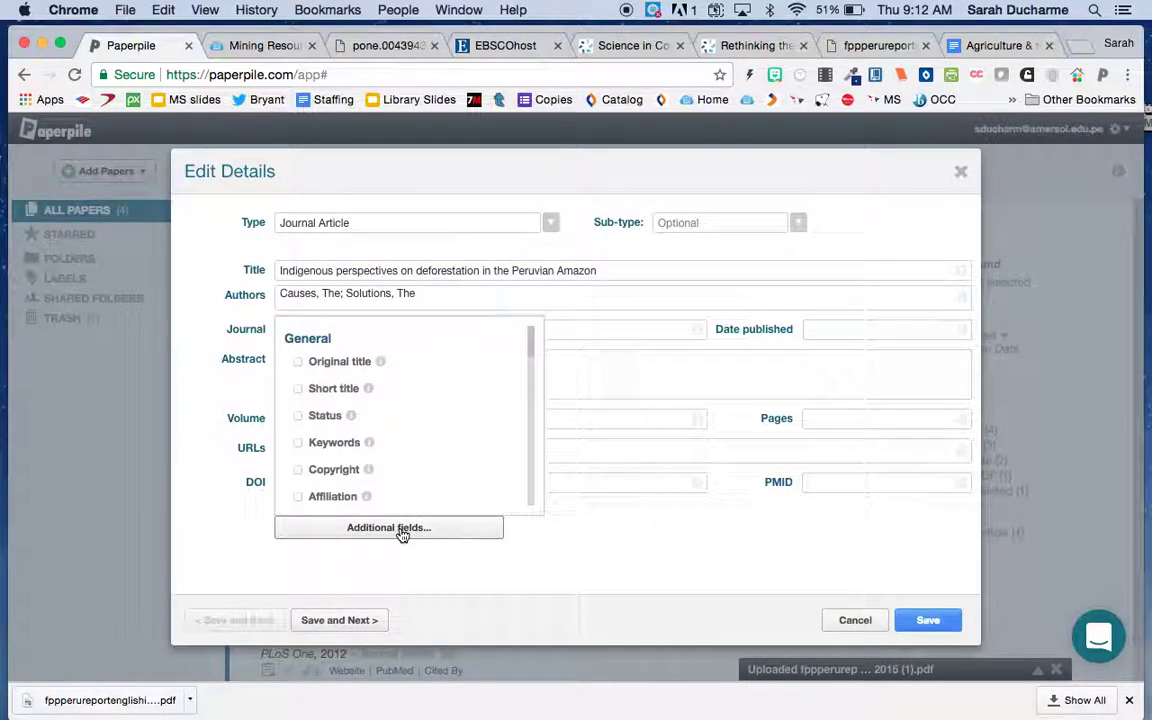
{"action": "scroll", "coordinate": [429, 419], "scroll_direction": "down", "scroll_amount": 5}
{"action": "scroll", "coordinate": [430, 421], "scroll_direction": "up", "scroll_amount": 3}
{"action": "left_click", "coordinate": [618, 546]}
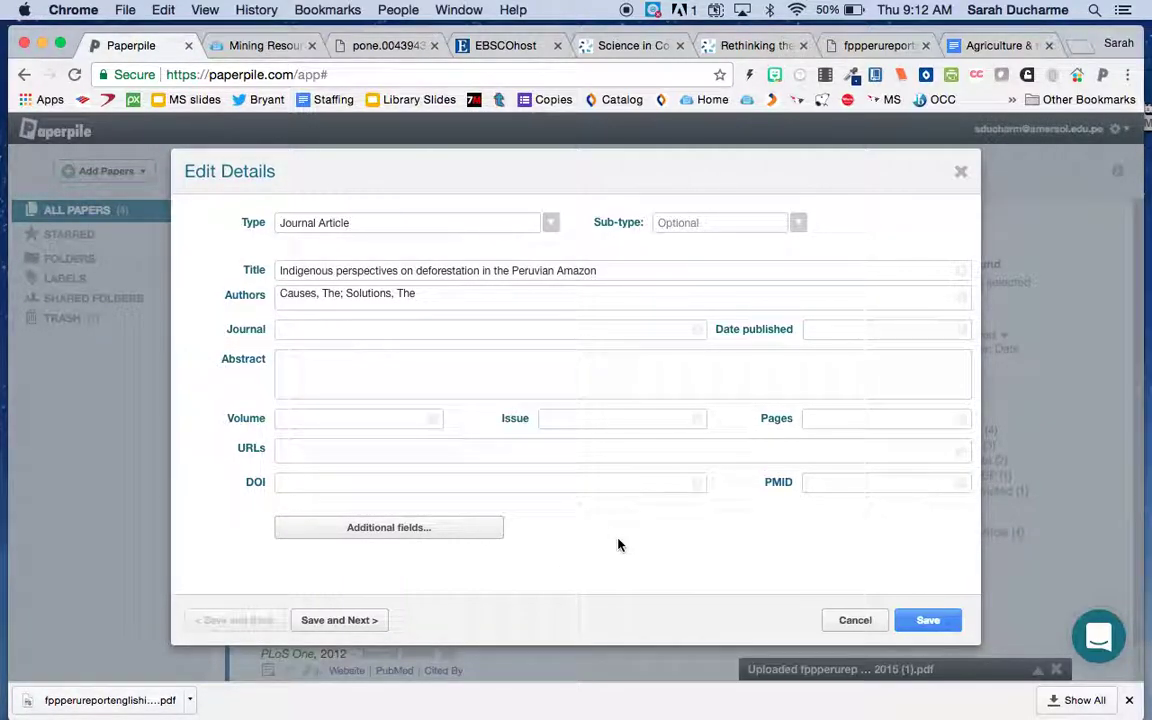
- Replace the entry's incorrect authors with the principal authors' names copied from the report
{"action": "left_click", "coordinate": [429, 296]}
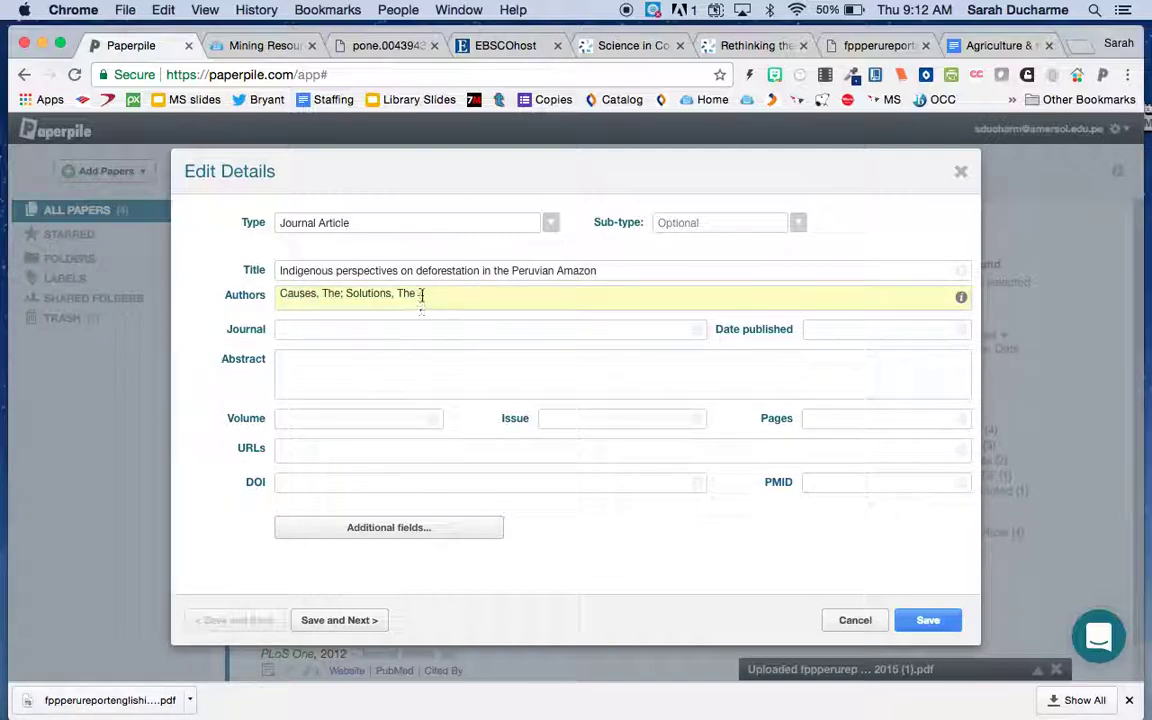
{"action": "left_click_drag", "start_coordinate": [421, 296], "coordinate": [278, 293]}
{"action": "key", "text": "BackSpace"}
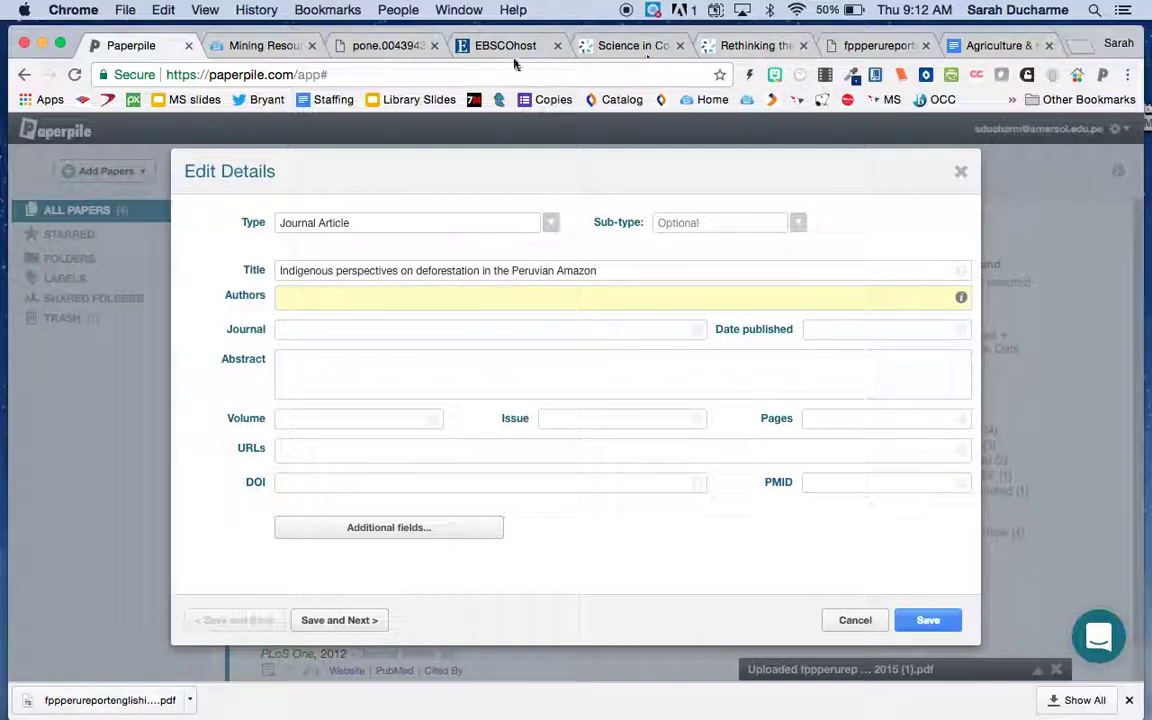
{"action": "left_click", "coordinate": [870, 45]}
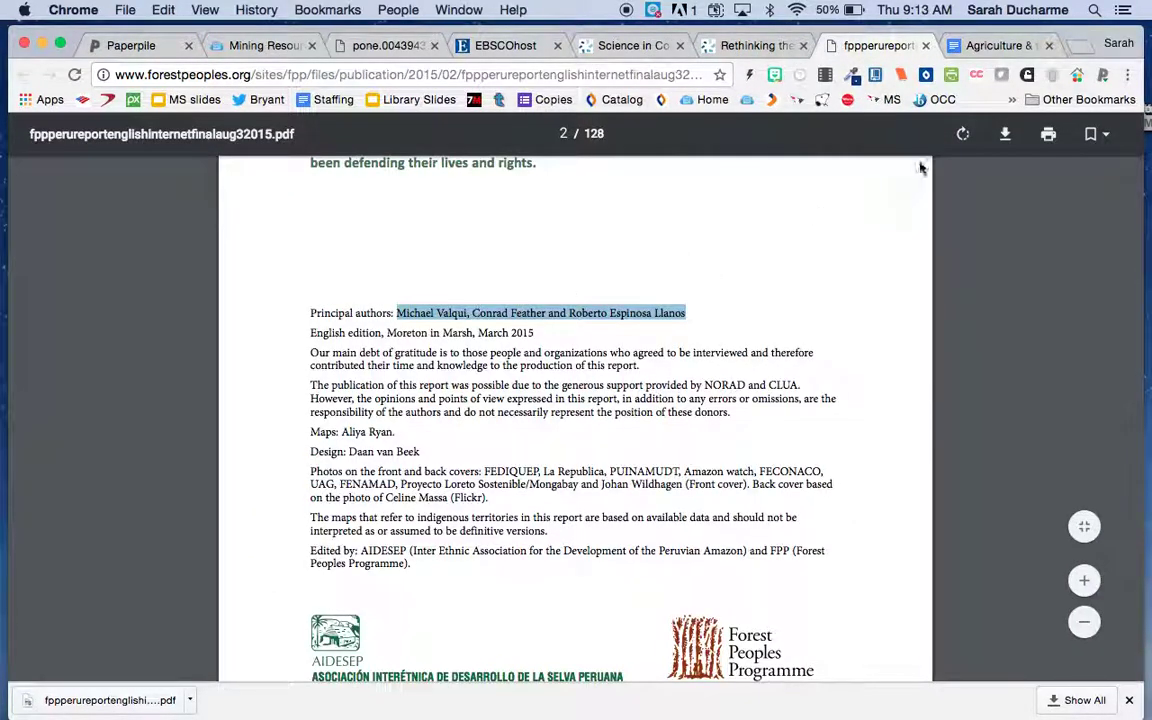
{"action": "left_click", "coordinate": [126, 47]}
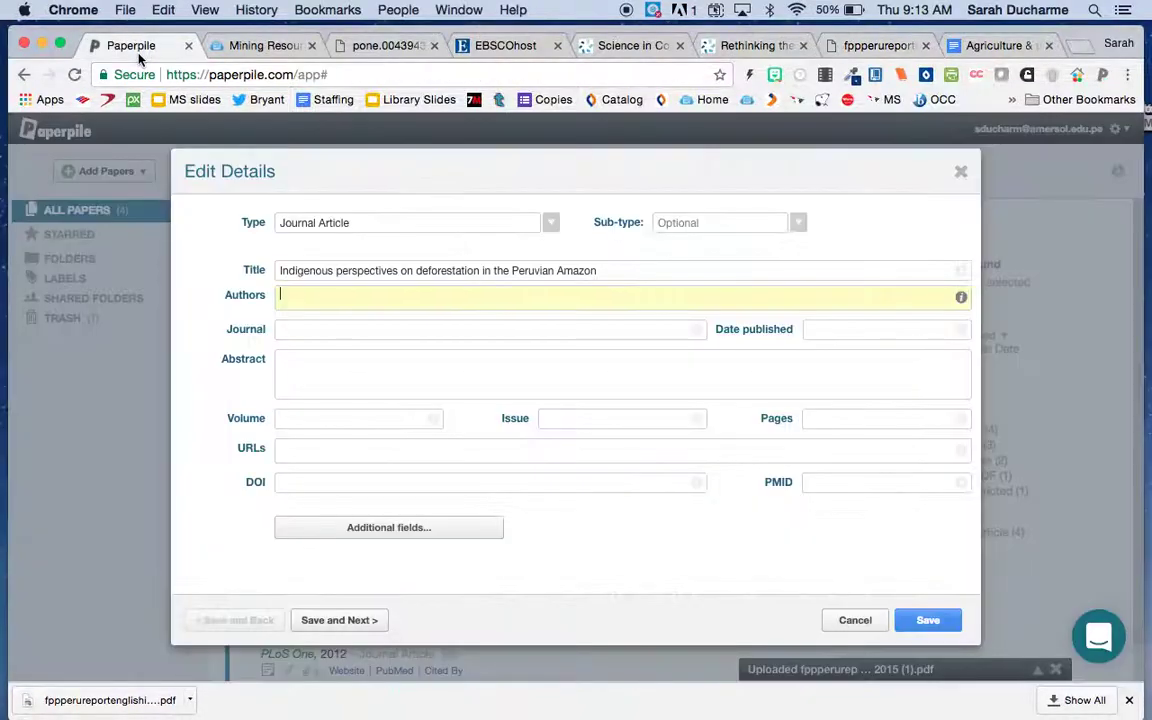
{"action": "key", "text": "super+v"}
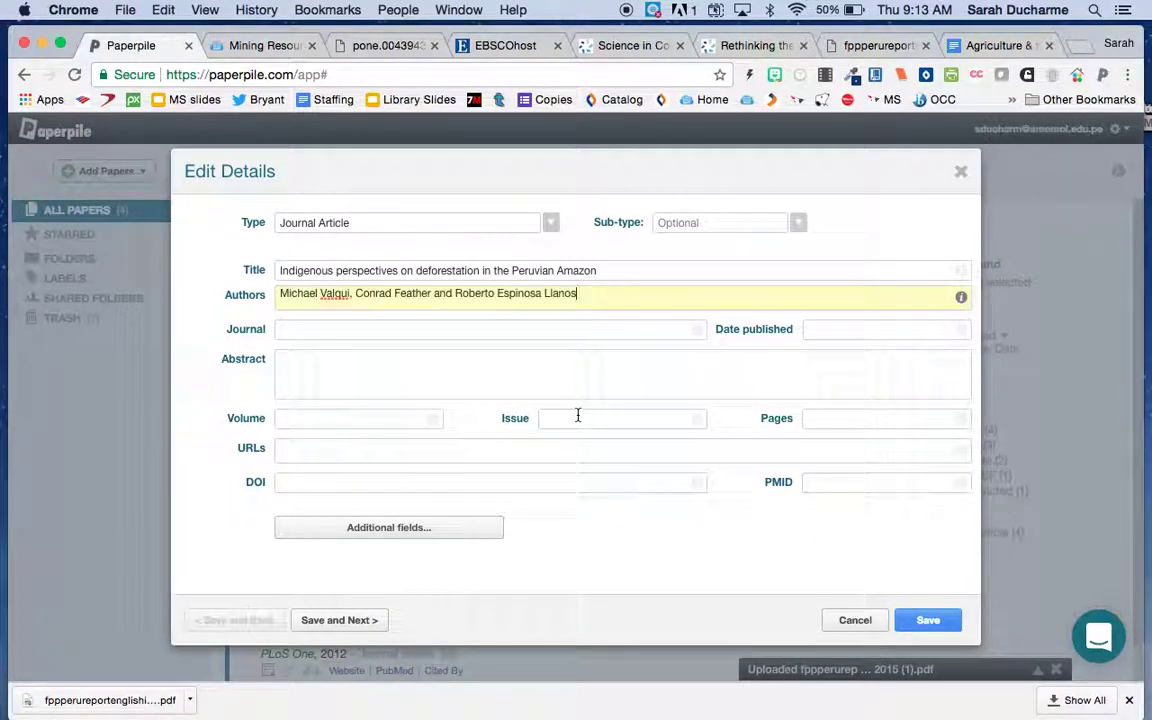
- Check the edition date in the report PDF and set the entry's publication date to March 2015
{"action": "left_click", "coordinate": [812, 338]}
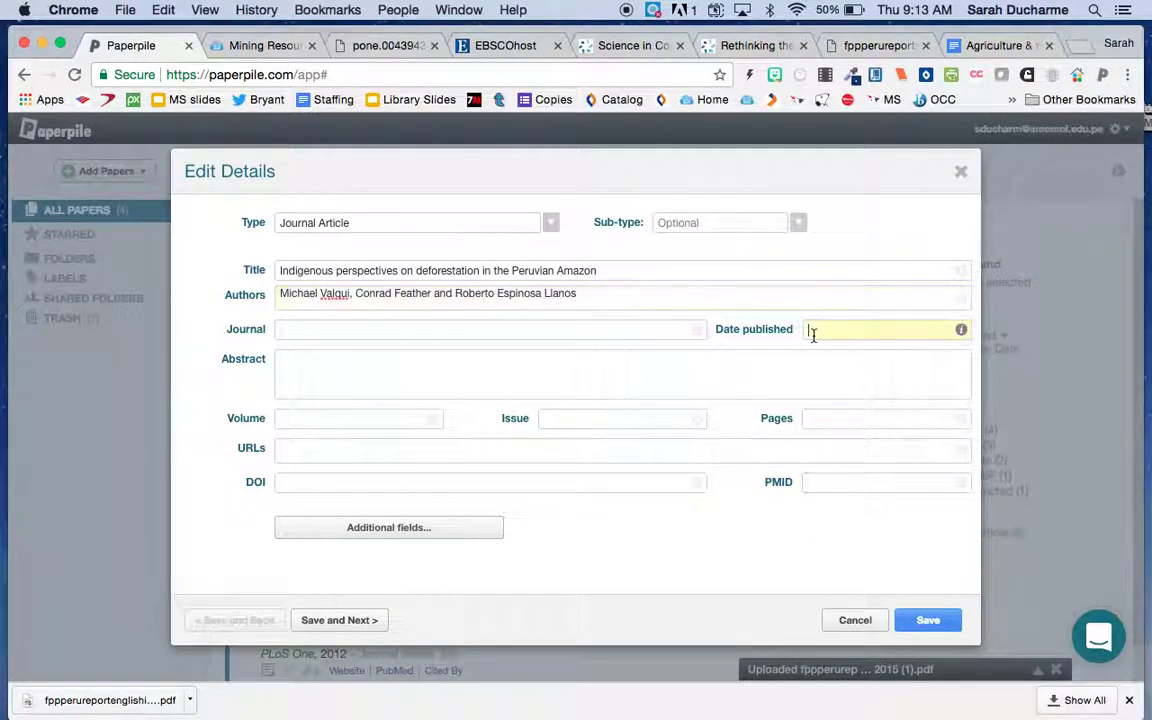
{"action": "left_click", "coordinate": [858, 46]}
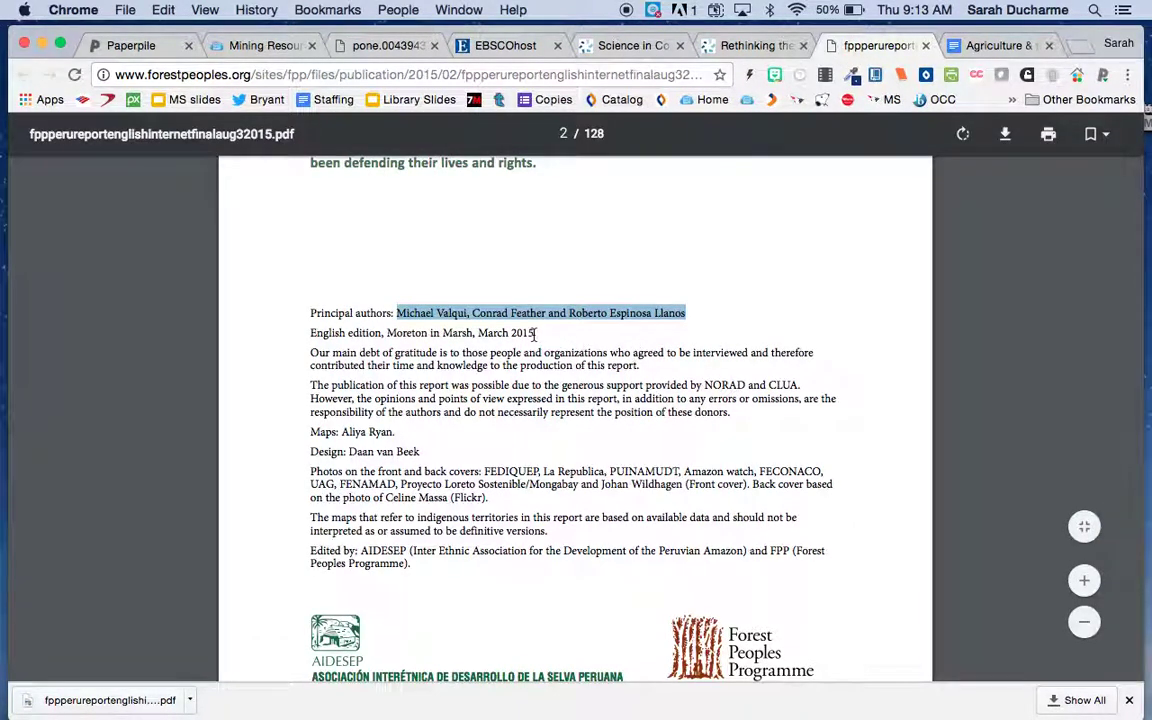
{"action": "left_click", "coordinate": [155, 47]}
{"action": "type", "text": "Mar"}
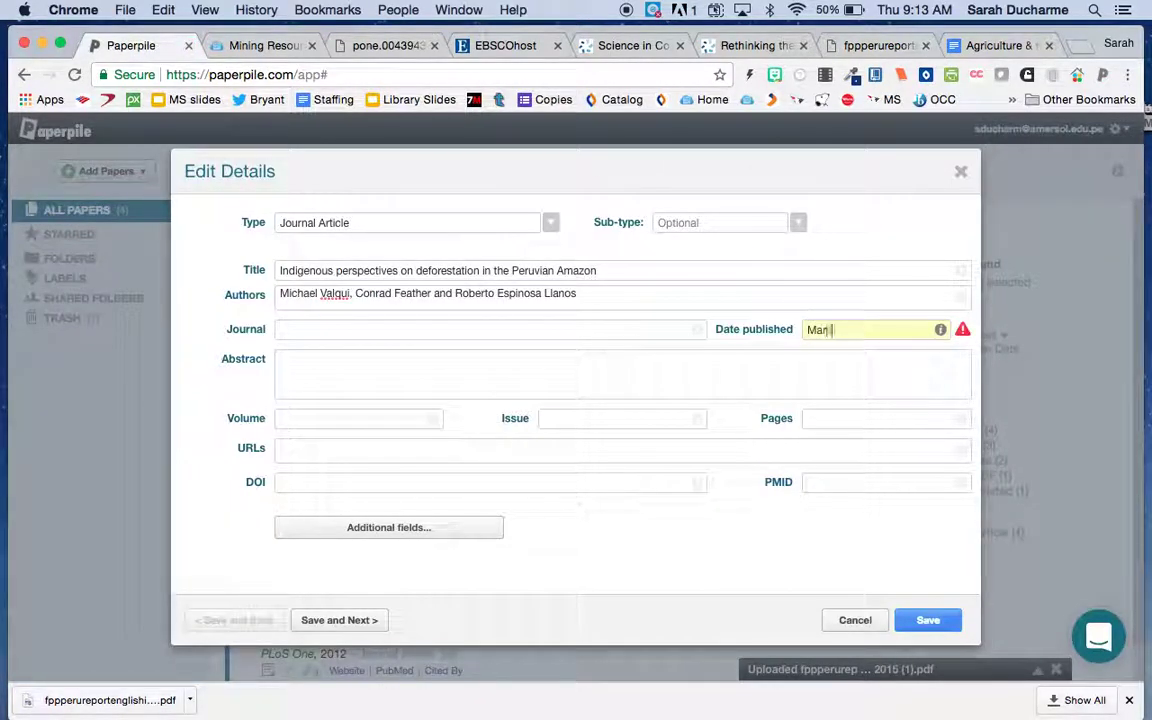
{"action": "type", "text": "ch 2015"}
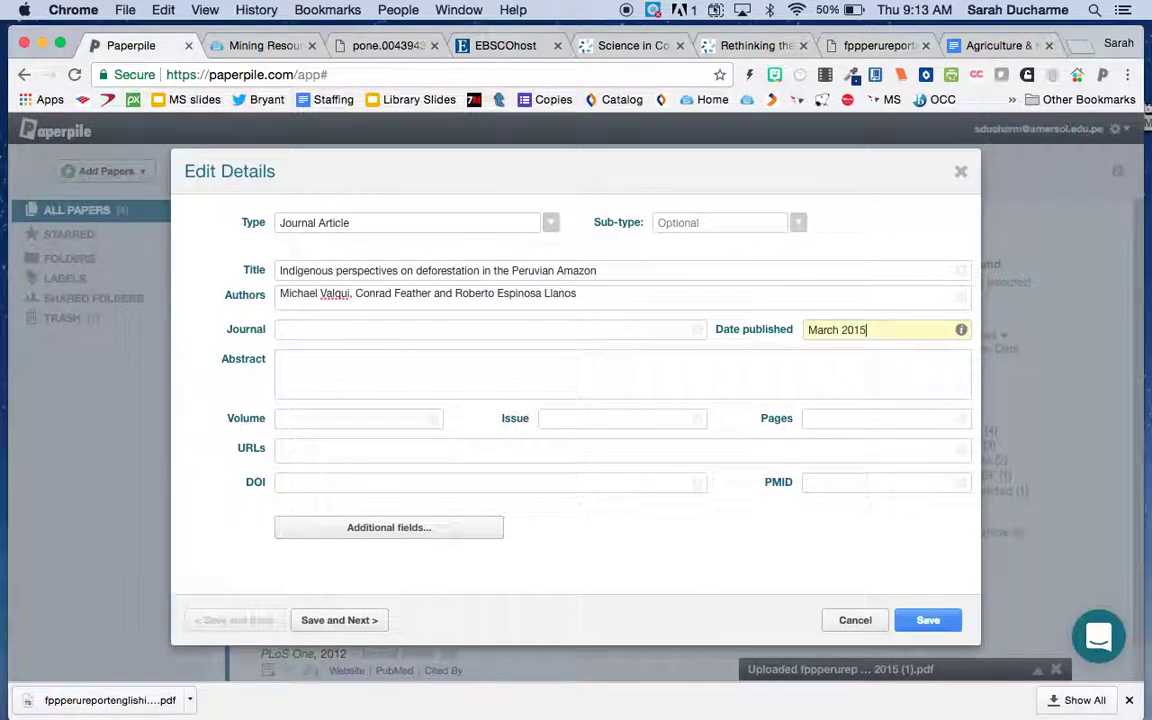
- Copy the web address of the Forest Peoples report PDF and add it as the entry's URL in Paperpile
{"action": "left_click", "coordinate": [662, 452]}
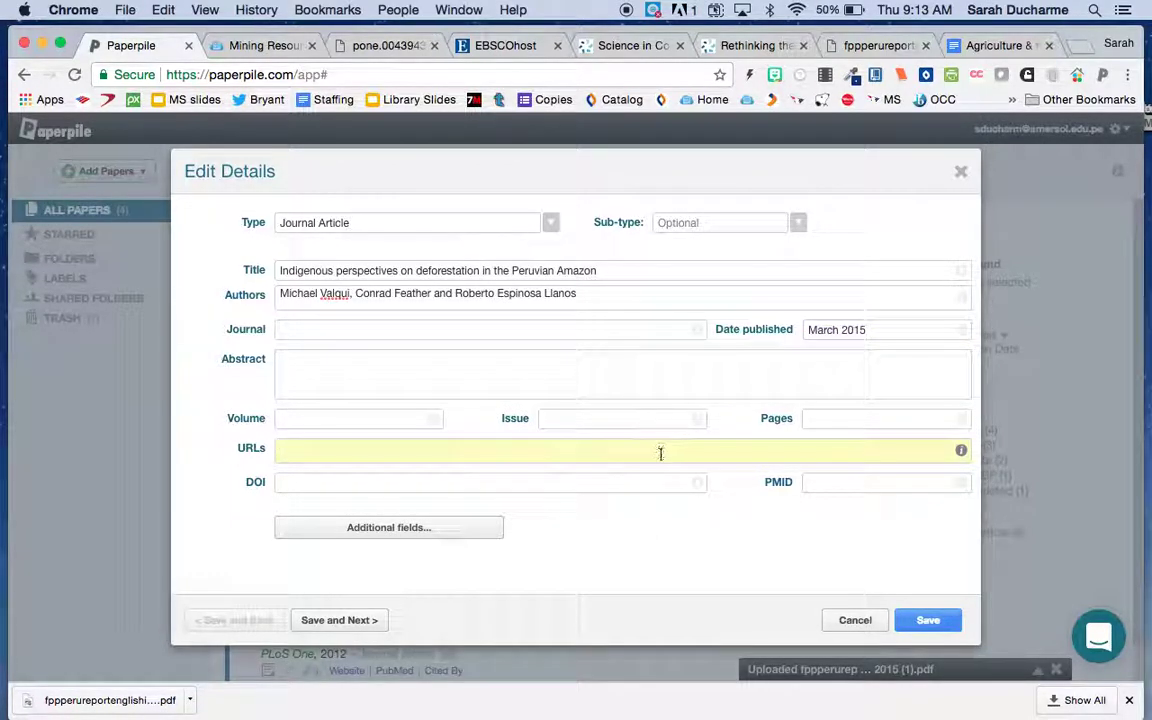
{"action": "left_click", "coordinate": [882, 45]}
{"action": "left_click", "coordinate": [535, 72]}
{"action": "key", "text": "super+c"}
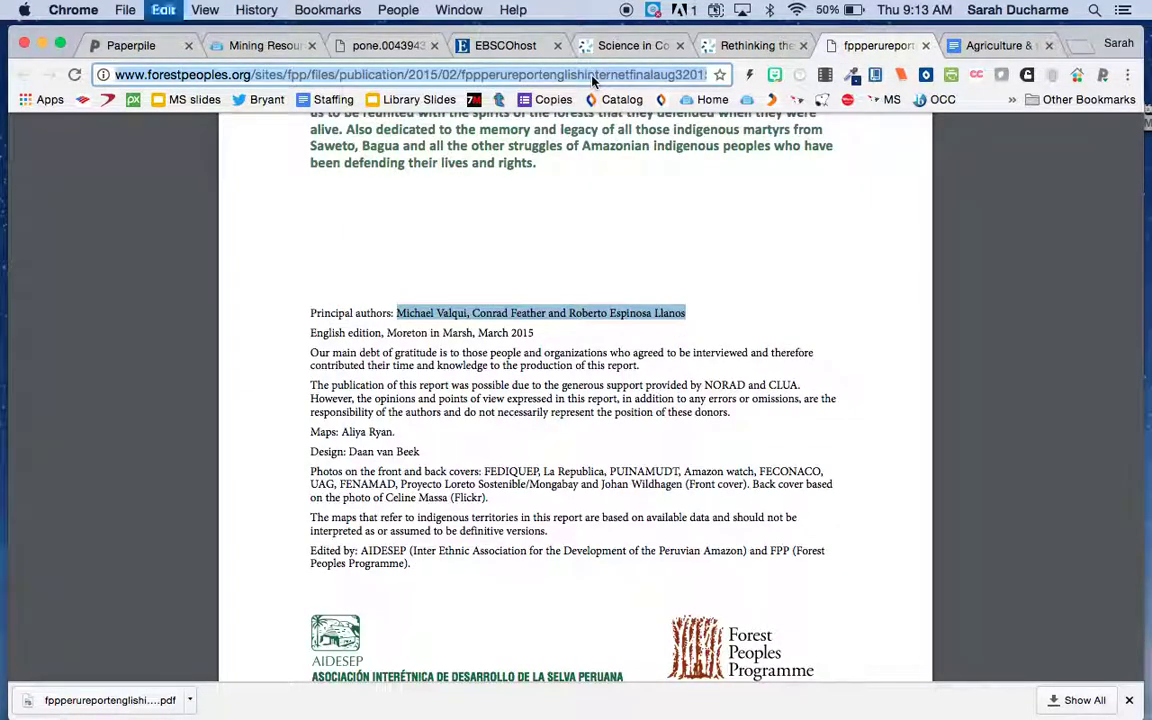
{"action": "left_click", "coordinate": [155, 46]}
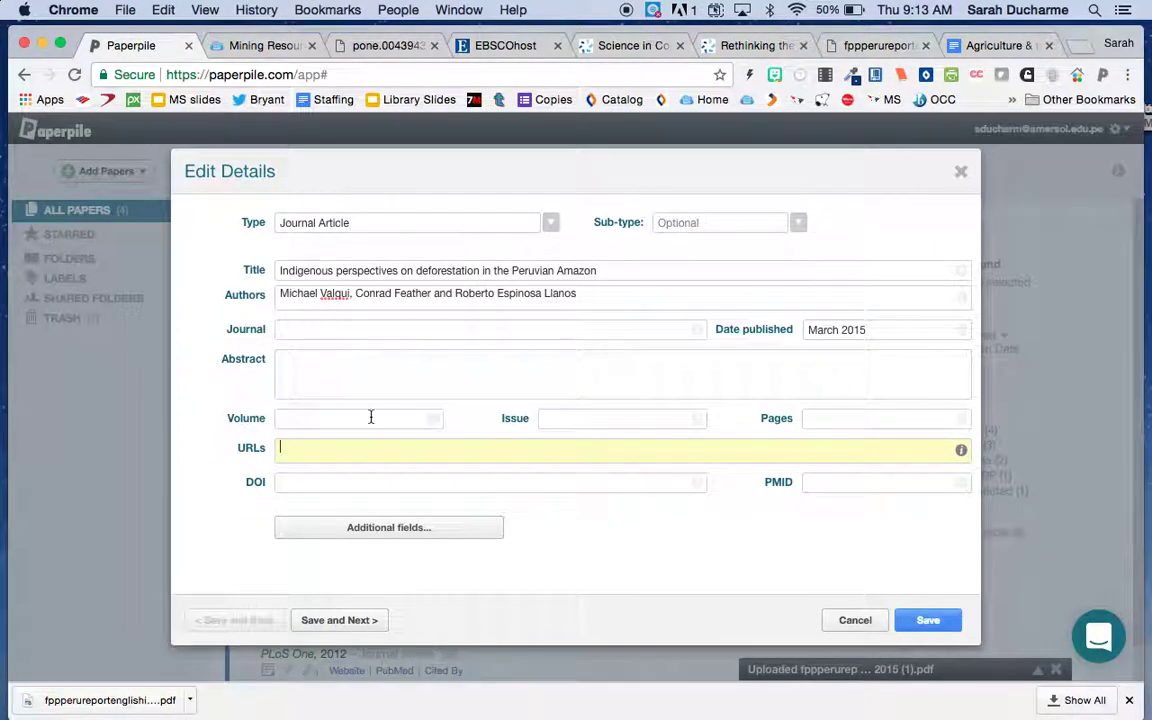
{"action": "key", "text": "super+v"}
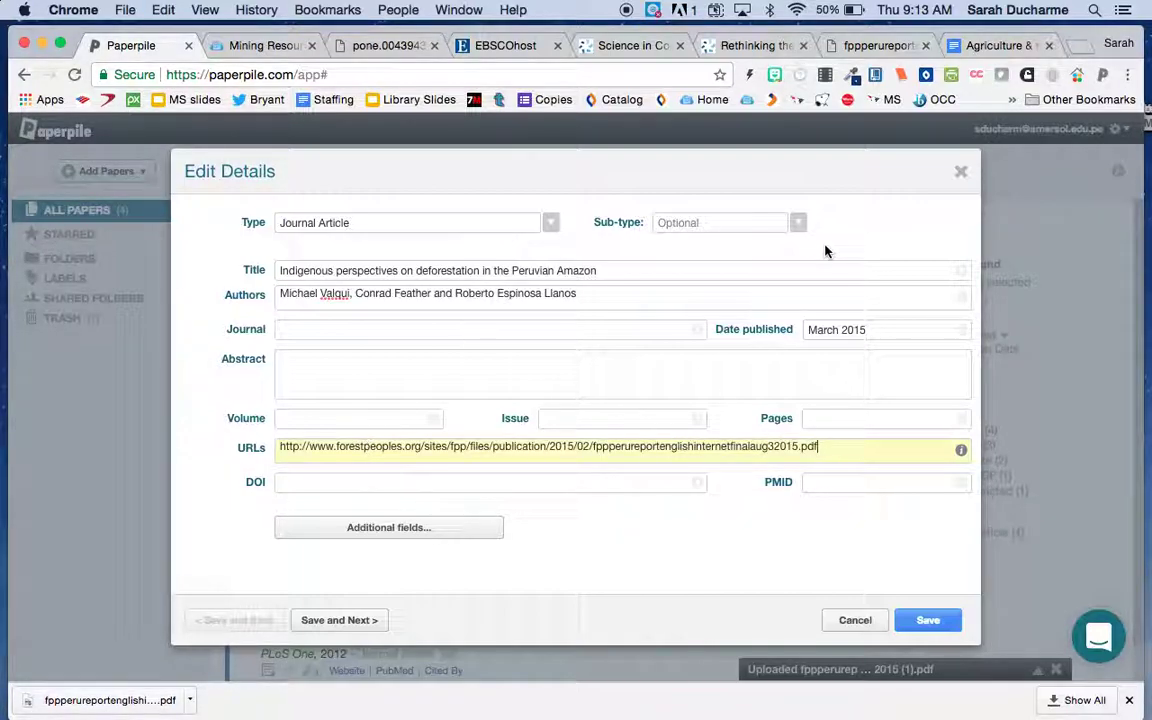
- Change the reference type of "Indigenous perspectives on deforestation in the Peruvian Amazon" to Conference Paper, save the entry and collapse its details
{"action": "left_click", "coordinate": [550, 225]}
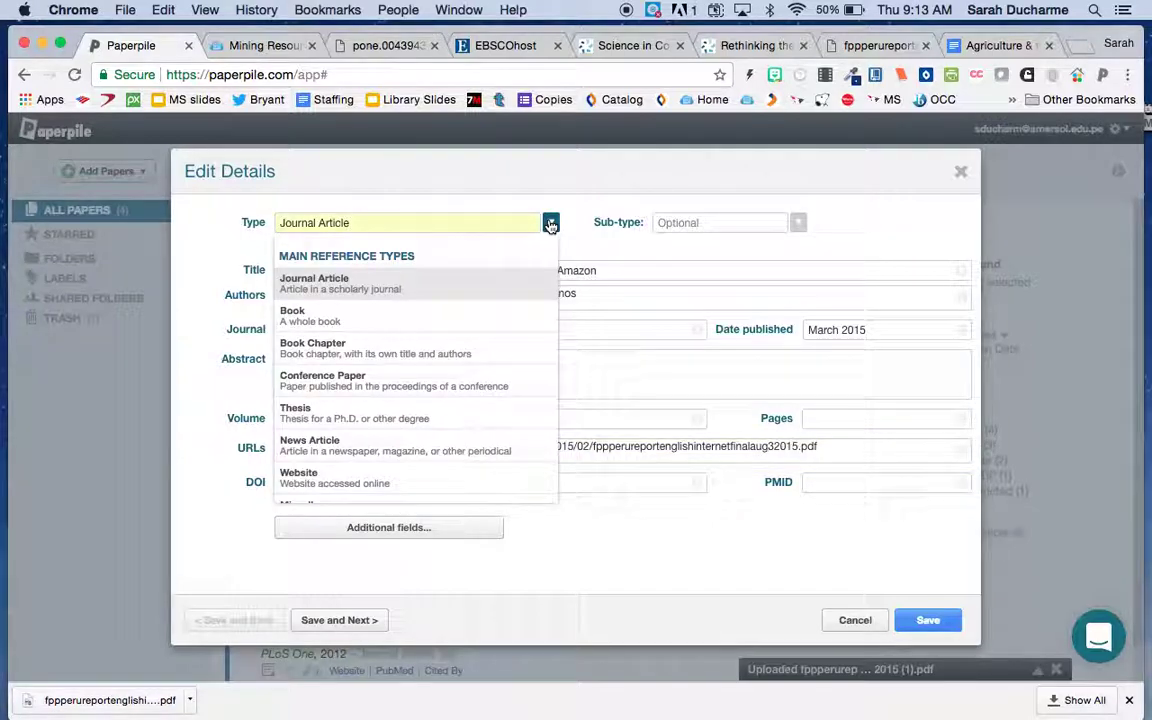
{"action": "left_click", "coordinate": [485, 383]}
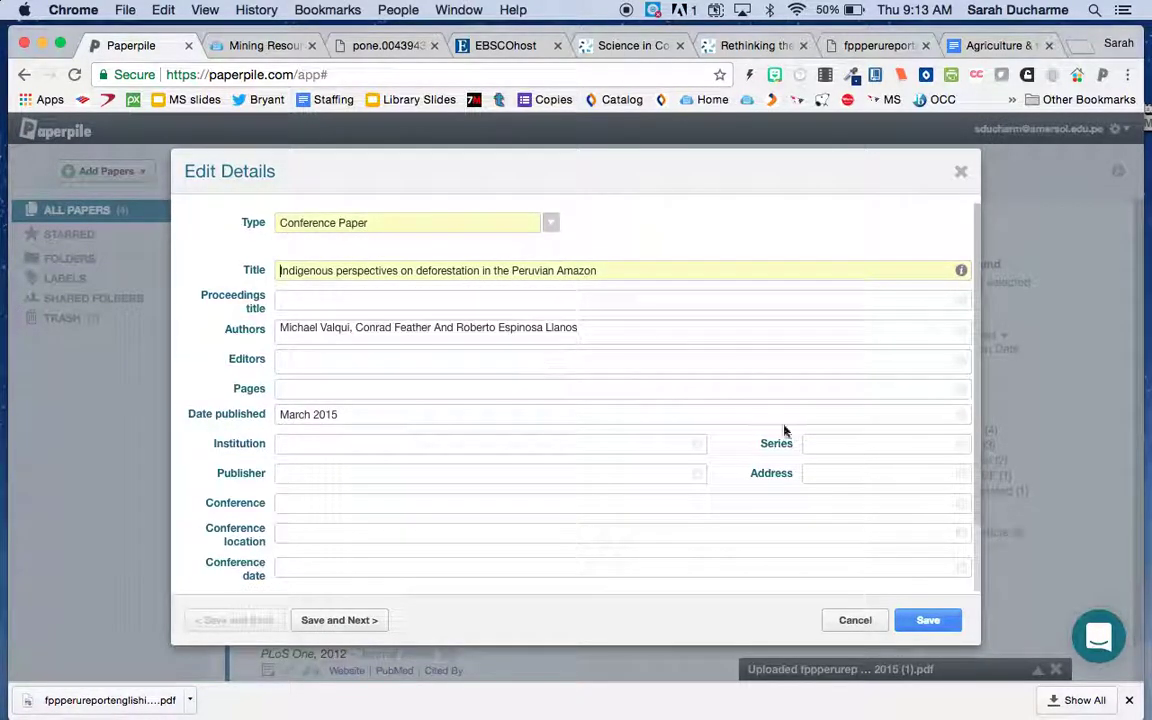
{"action": "left_click", "coordinate": [928, 621]}
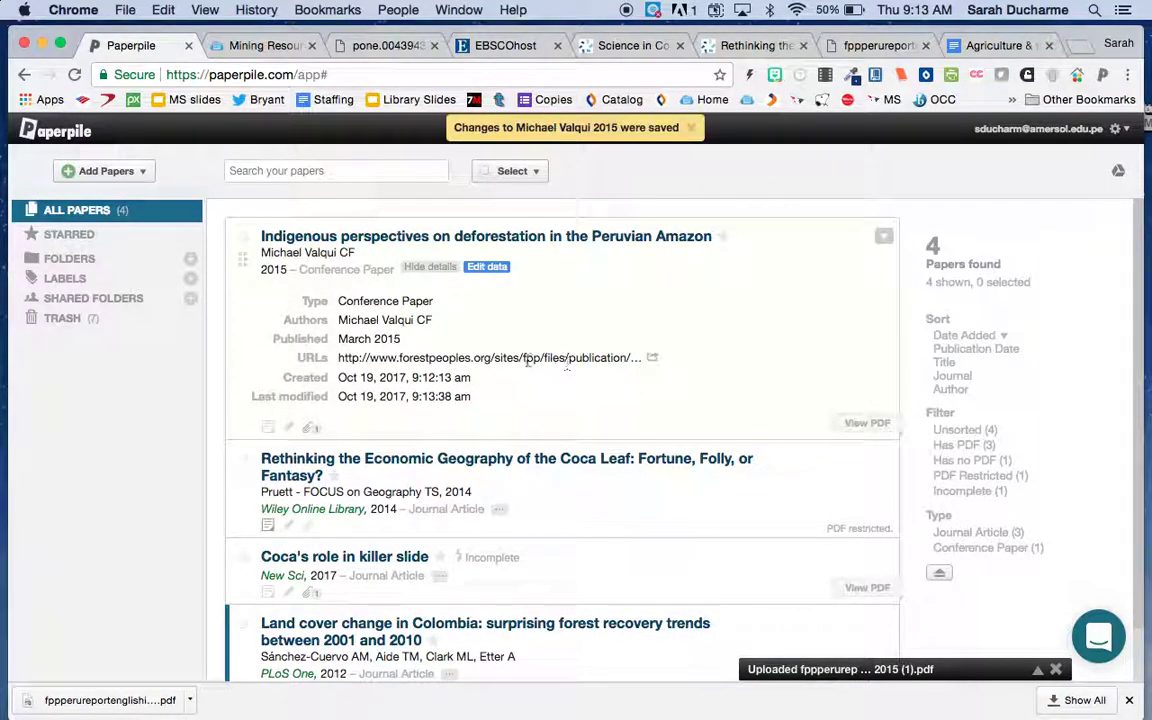
{"action": "left_click", "coordinate": [433, 267]}
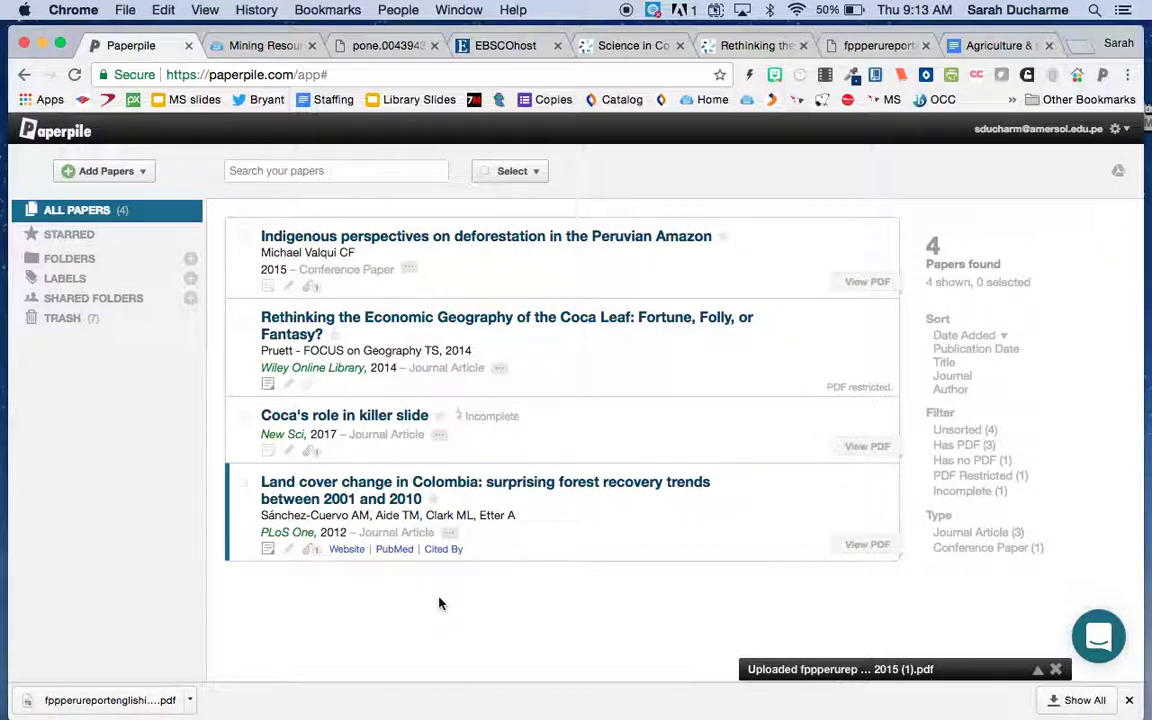
- Create a new folder named Deforestation in the paper library
{"action": "left_click", "coordinate": [190, 258]}
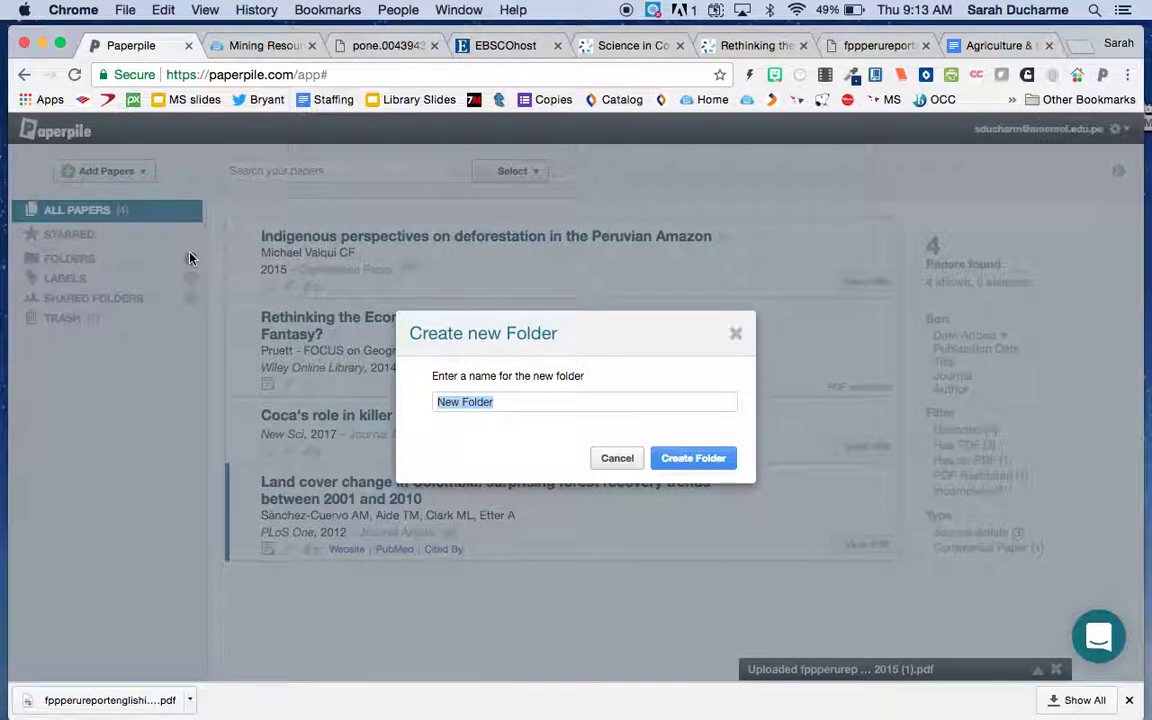
{"action": "type", "text": "Deforestation"}
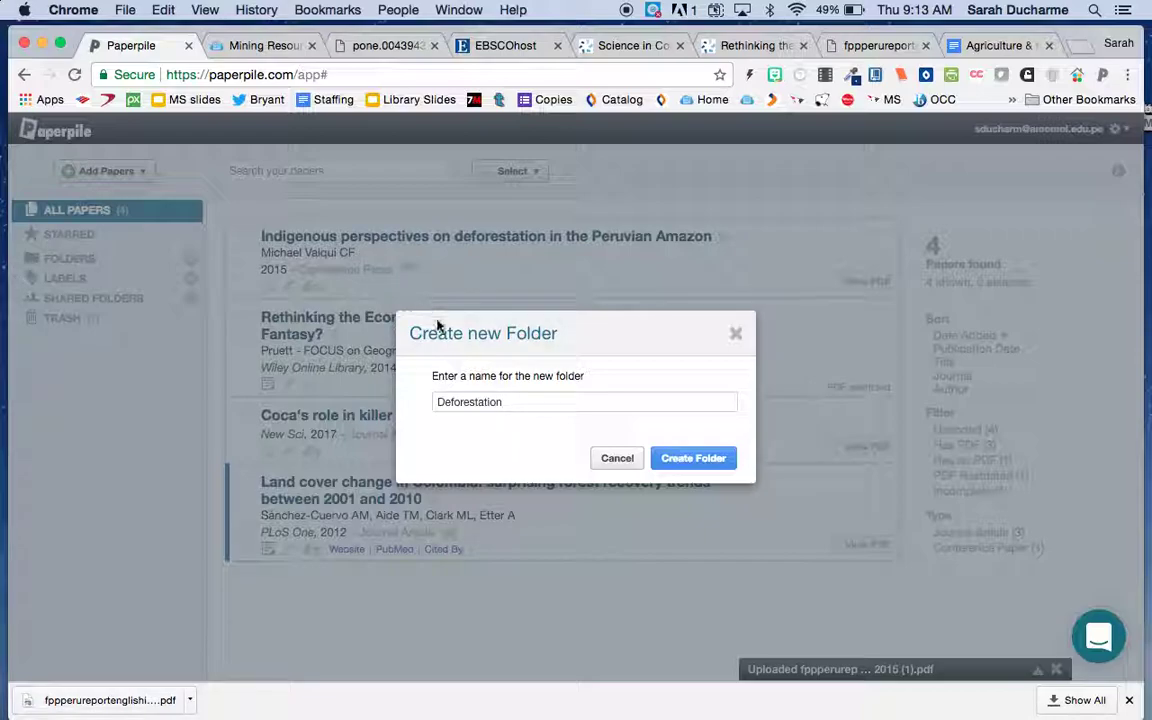
{"action": "left_click", "coordinate": [715, 461]}
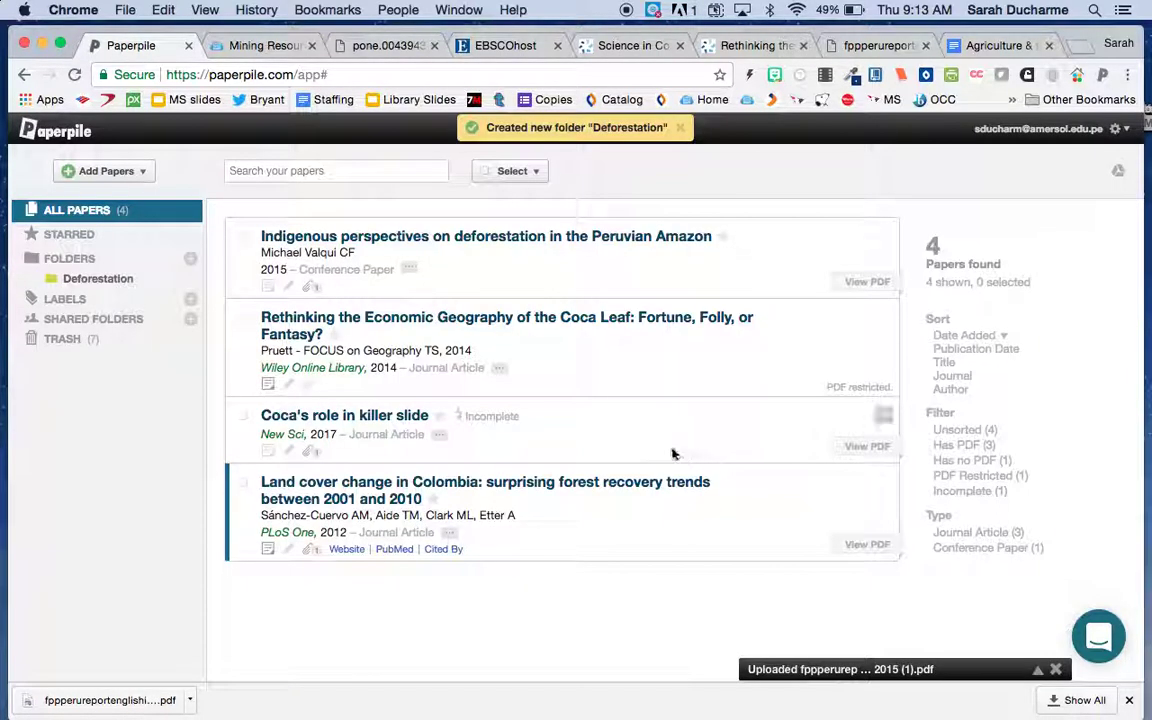
- Select all papers in the library and file them in the Deforestation folder
{"action": "left_click", "coordinate": [533, 171]}
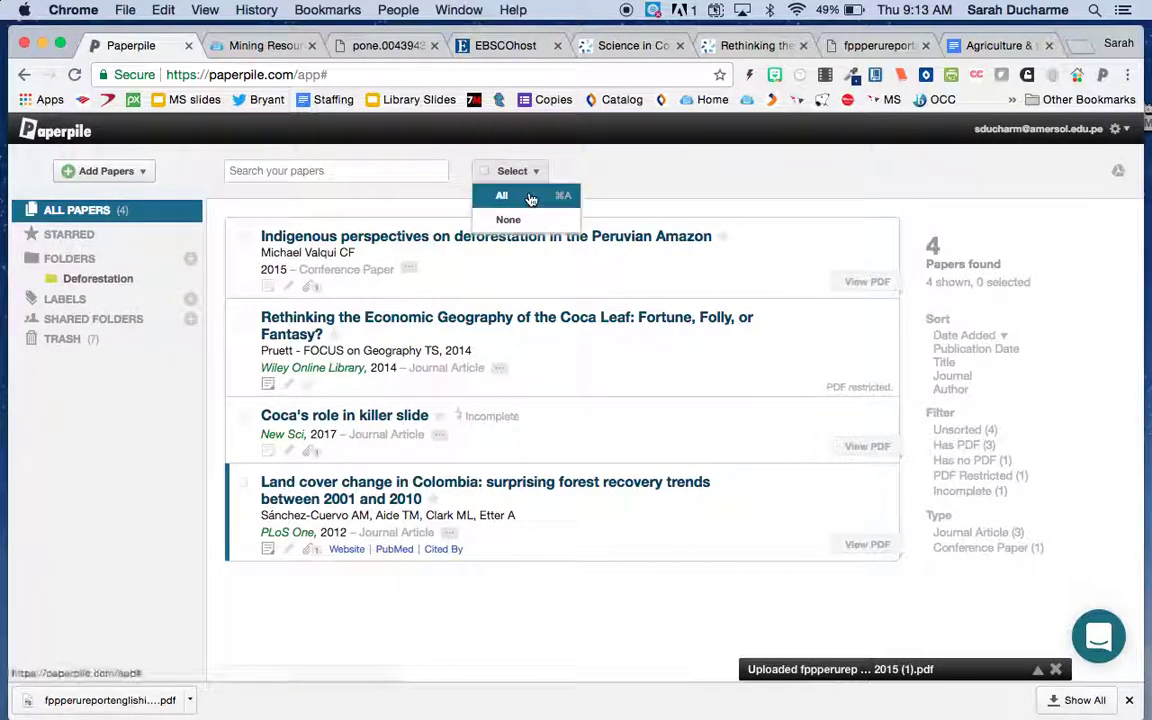
{"action": "left_click", "coordinate": [531, 198]}
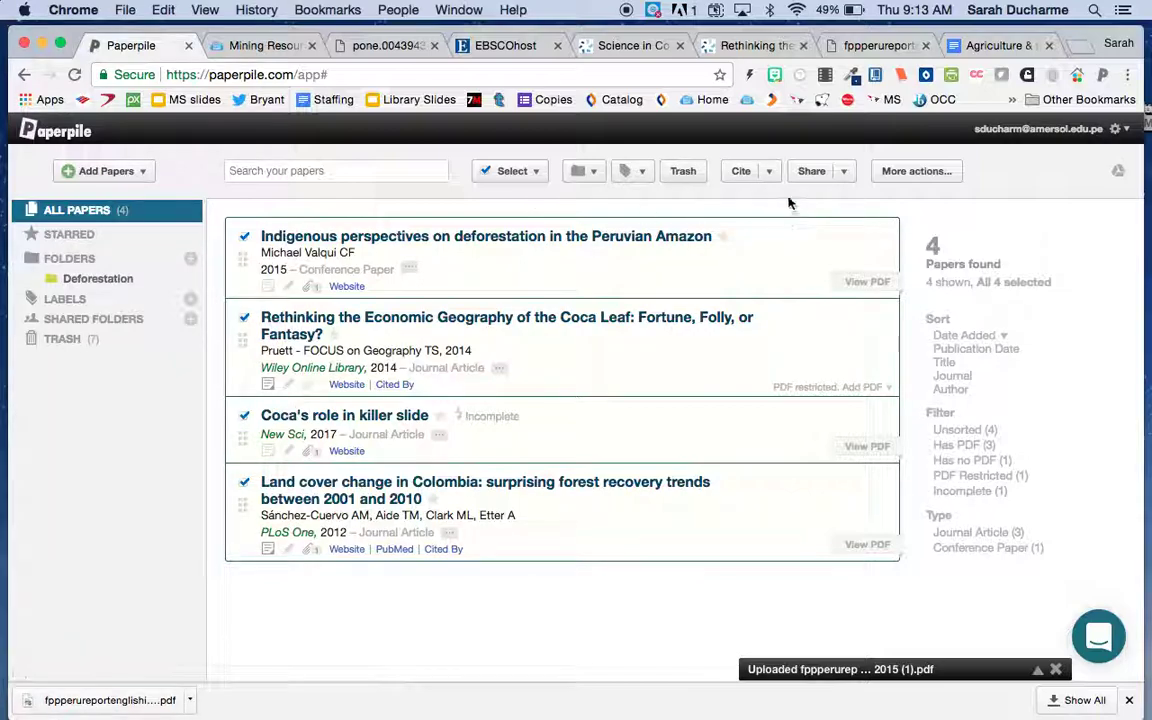
{"action": "left_click", "coordinate": [586, 172]}
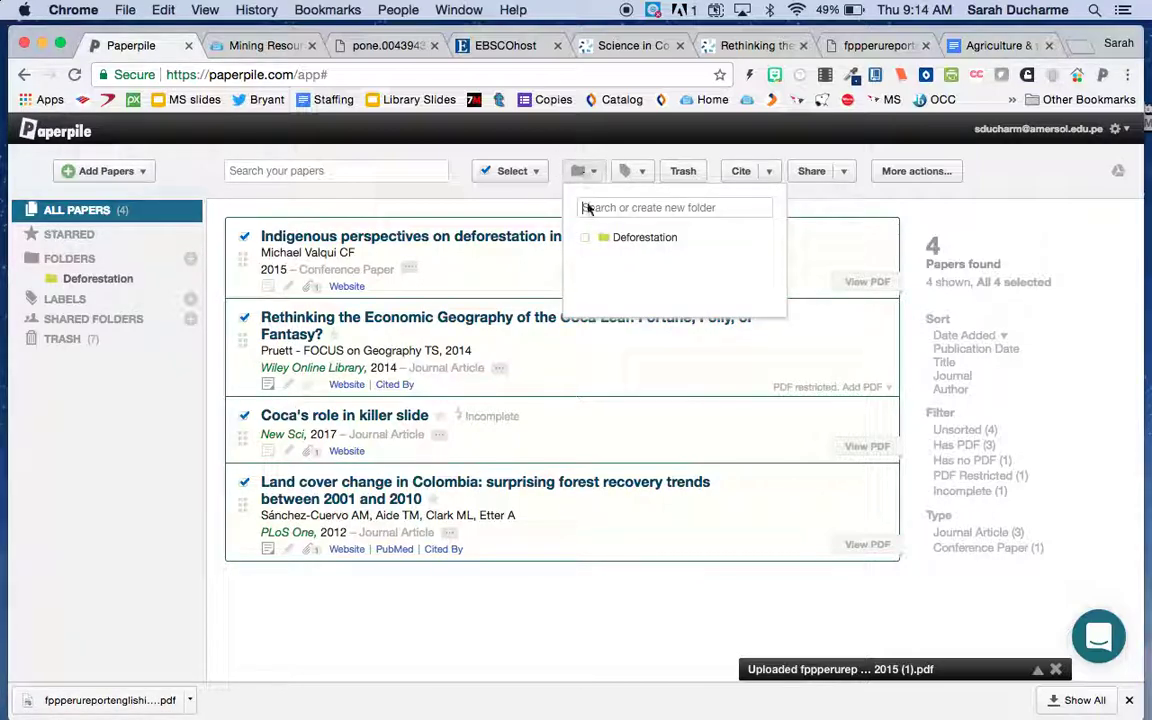
{"action": "left_click", "coordinate": [609, 236]}
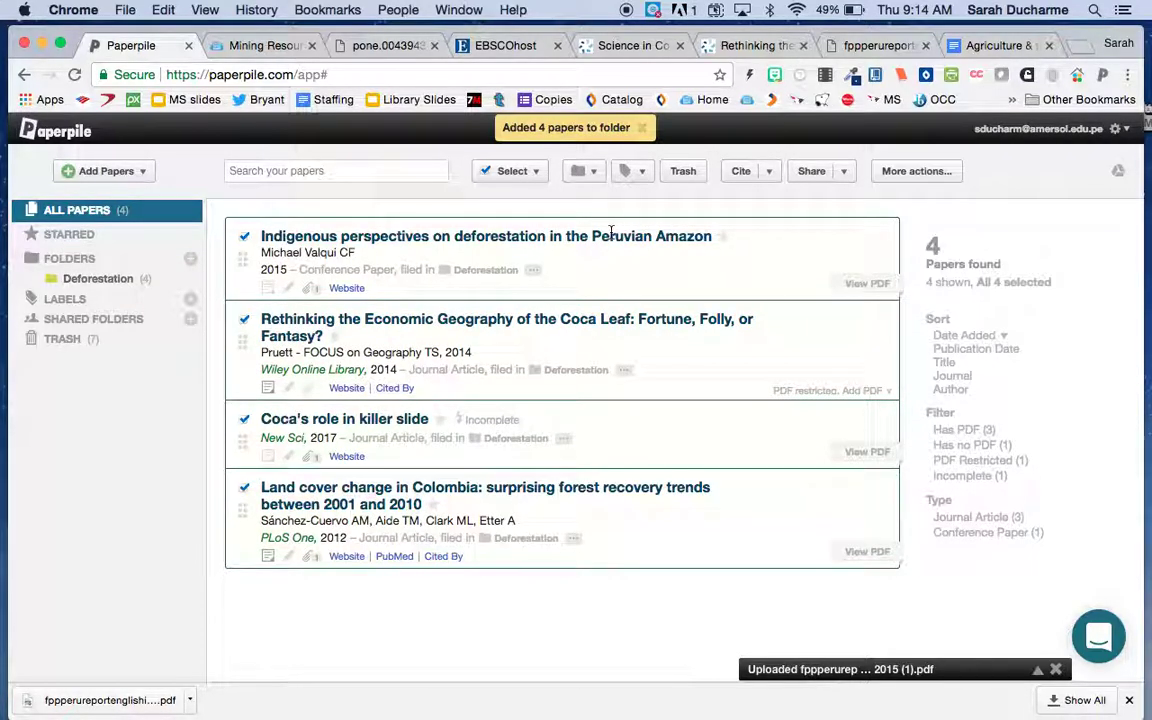
- Open the Deforestation folder, look through the citation details of "Coca's role in killer slide" and dismiss the upload notice
{"action": "left_click", "coordinate": [97, 281]}
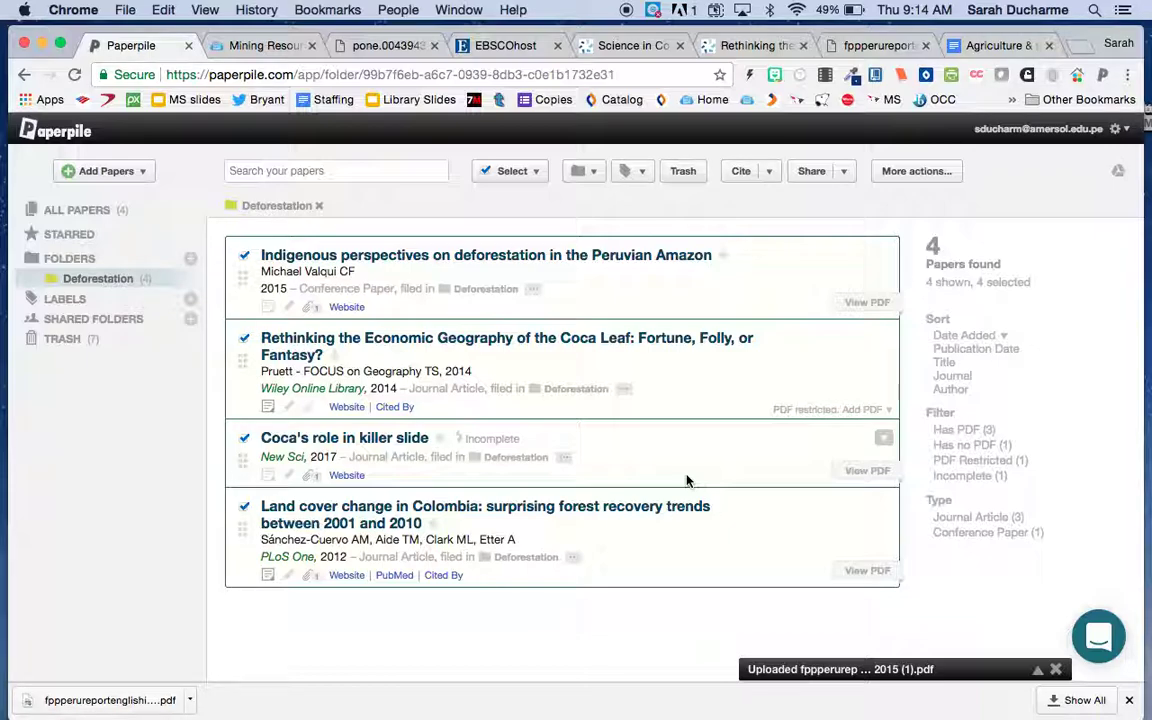
{"action": "left_click", "coordinate": [616, 609]}
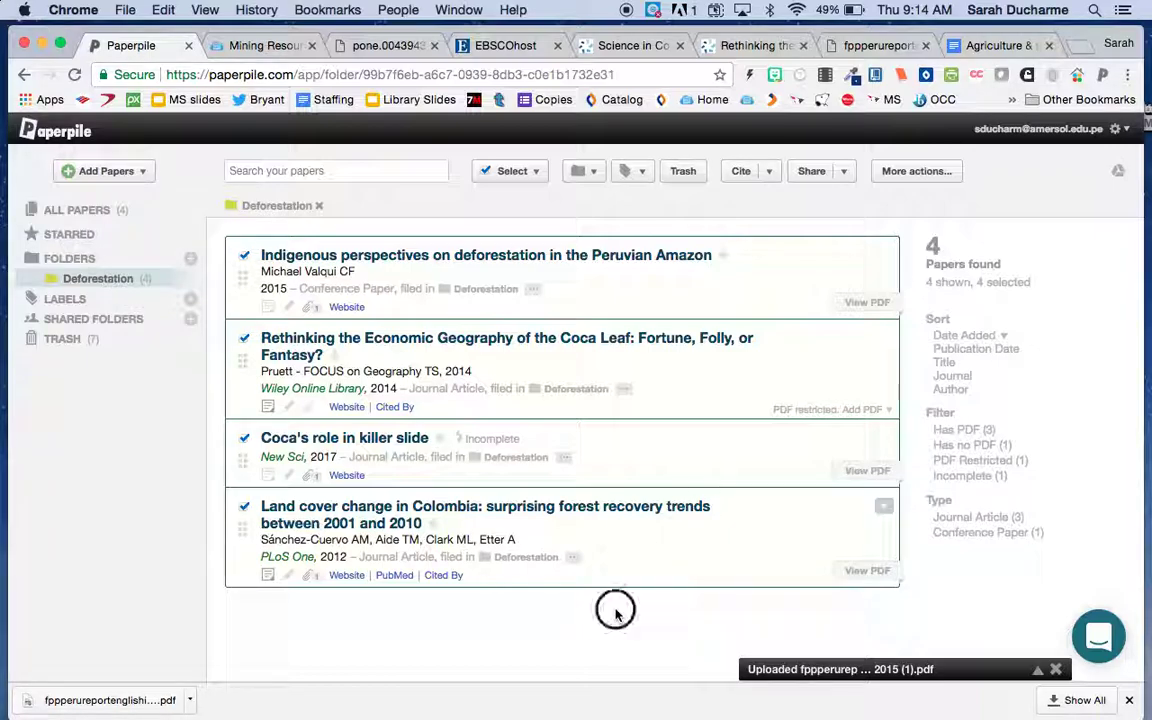
{"action": "left_click", "coordinate": [565, 459]}
{"action": "scroll", "coordinate": [460, 527], "scroll_direction": "down", "scroll_amount": 3}
{"action": "scroll", "coordinate": [460, 527], "scroll_direction": "up", "scroll_amount": 3}
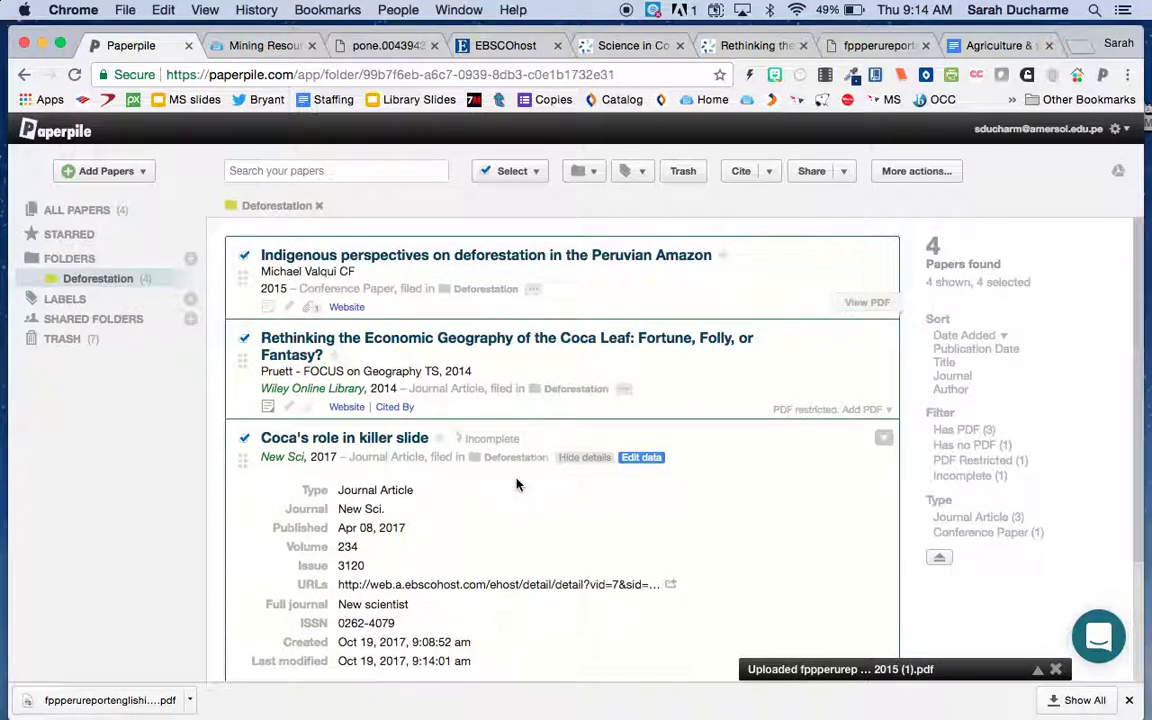
{"action": "left_click", "coordinate": [574, 456]}
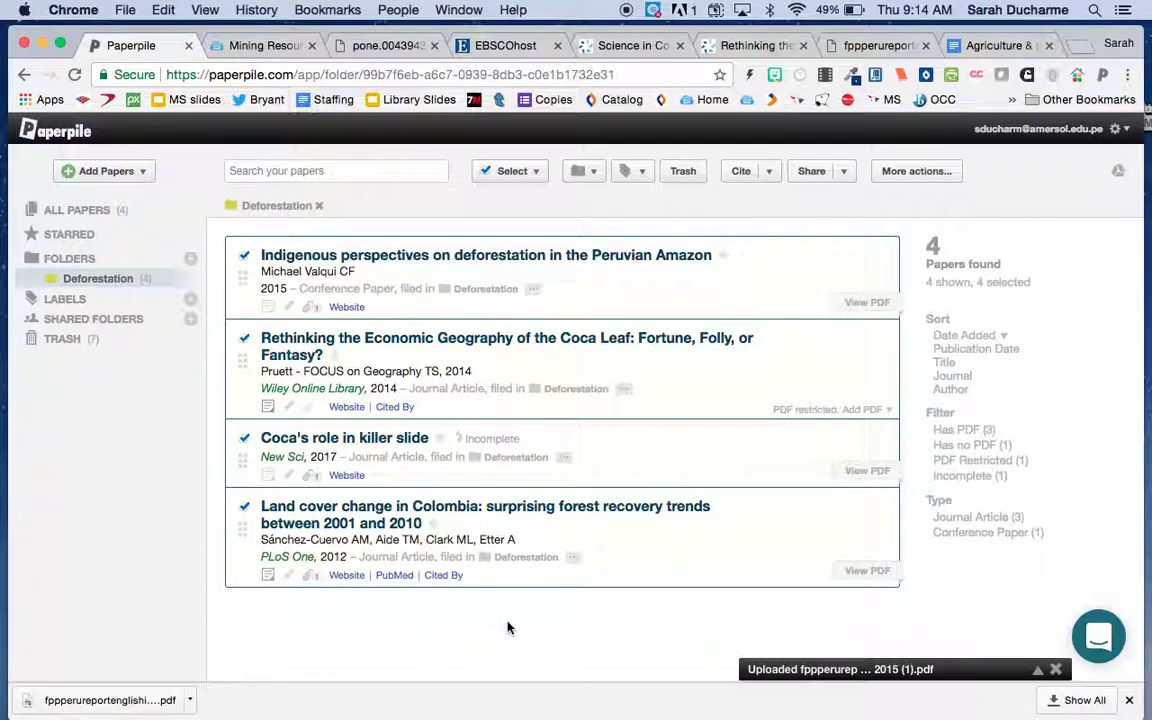
{"action": "left_click", "coordinate": [1052, 668]}
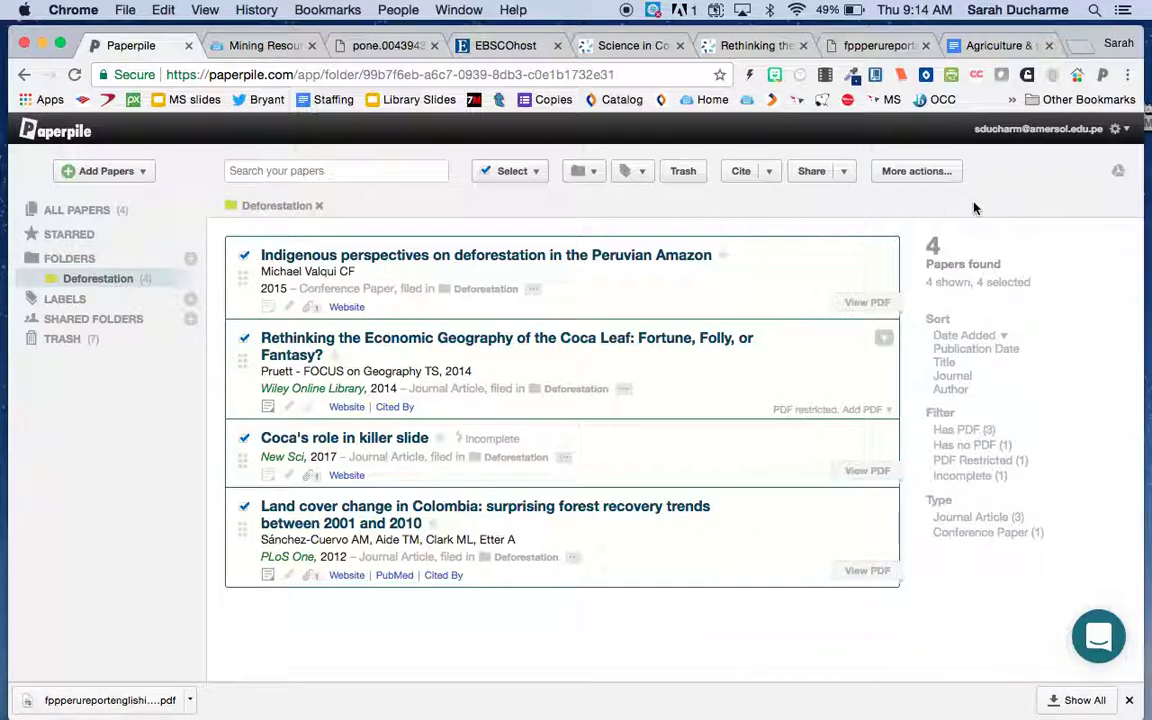
- Switch to the Google Docs document "Agriculture & the rainforest - Paperpile lesson" and insert a Paperpile citation of "Coca's role in killer slide" after "7,000 hectares"
{"action": "left_click", "coordinate": [1005, 48]}
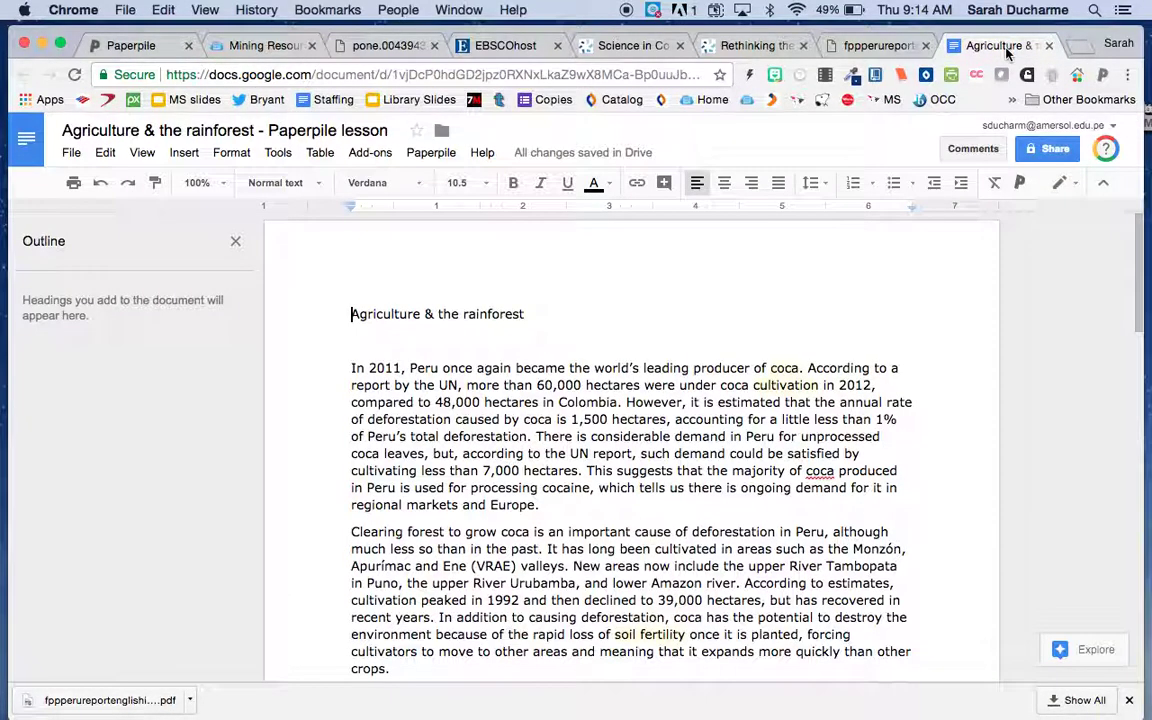
{"action": "scroll", "coordinate": [648, 525], "scroll_direction": "down", "scroll_amount": 3}
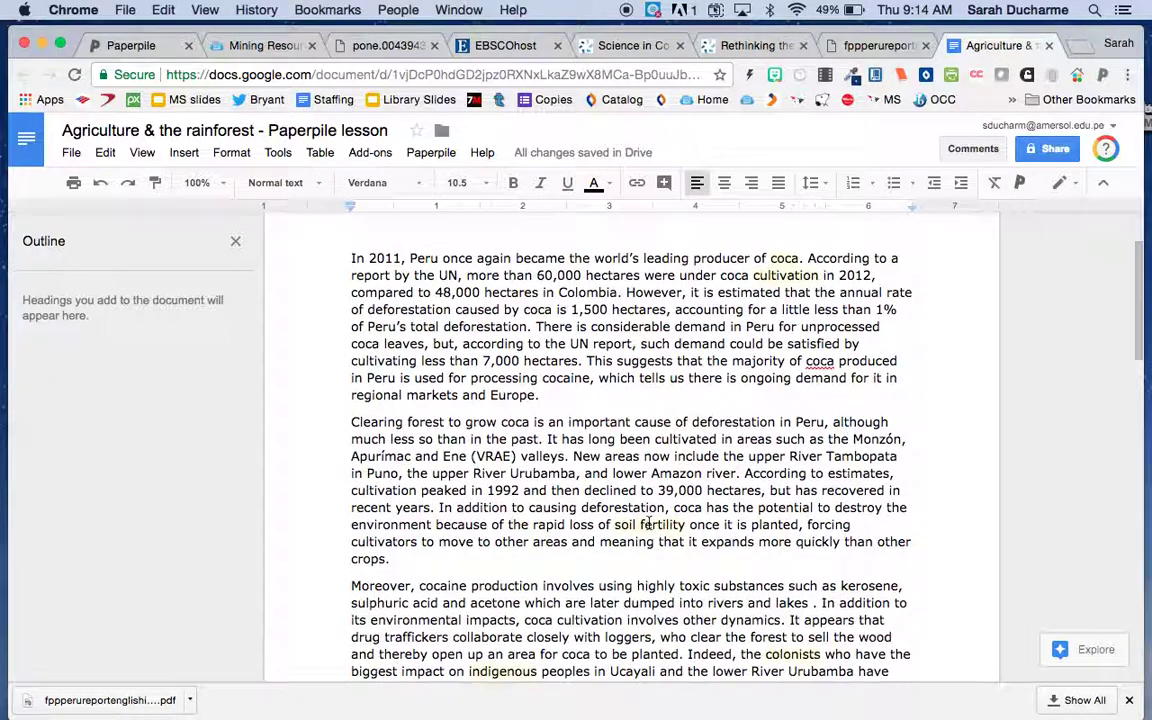
{"action": "left_click_drag", "start_coordinate": [576, 362], "coordinate": [538, 330]}
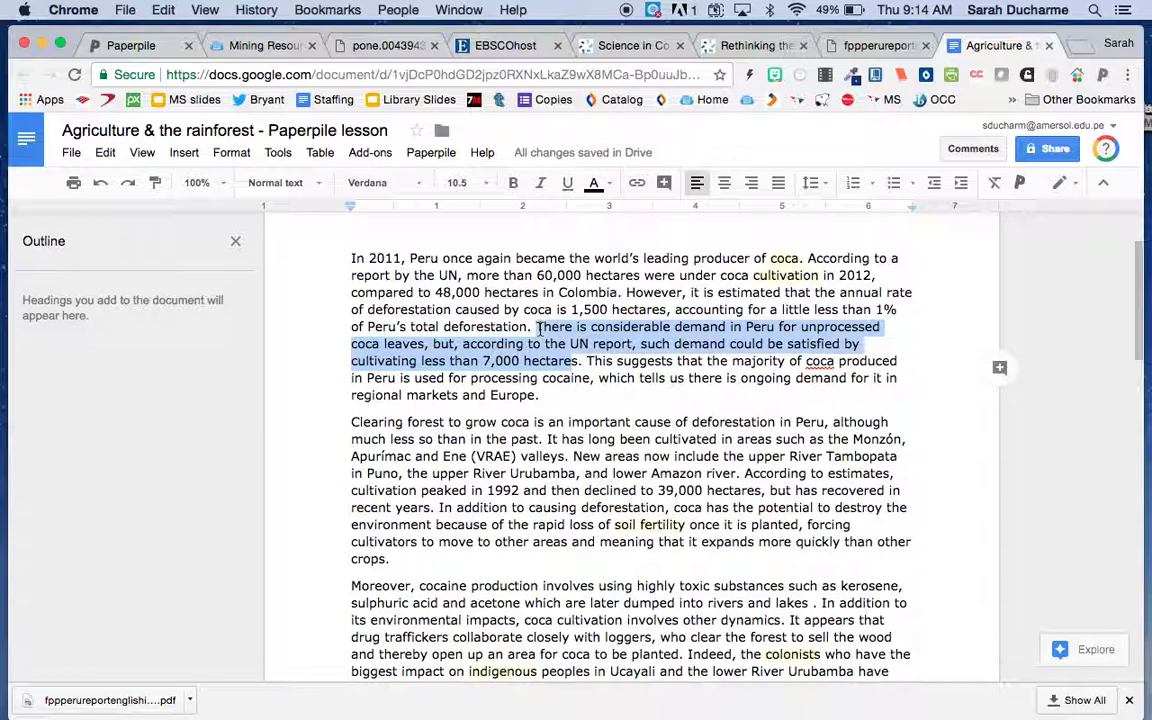
{"action": "left_click", "coordinate": [579, 361]}
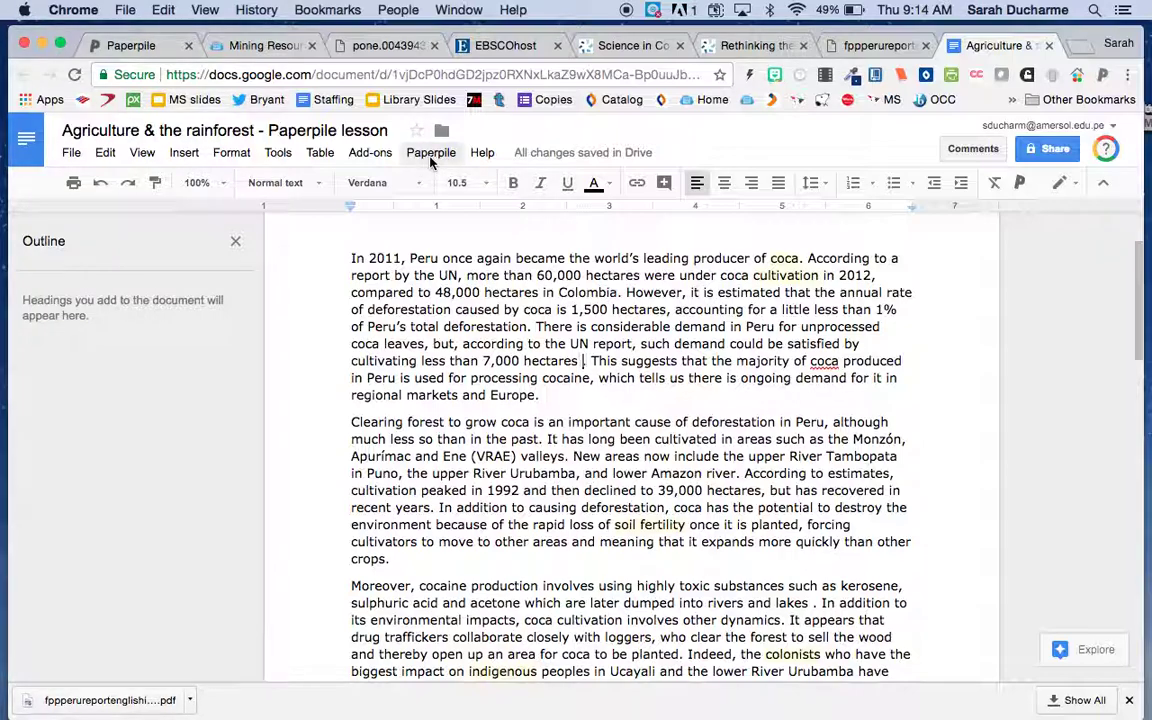
{"action": "left_click", "coordinate": [431, 155]}
{"action": "left_click", "coordinate": [451, 180]}
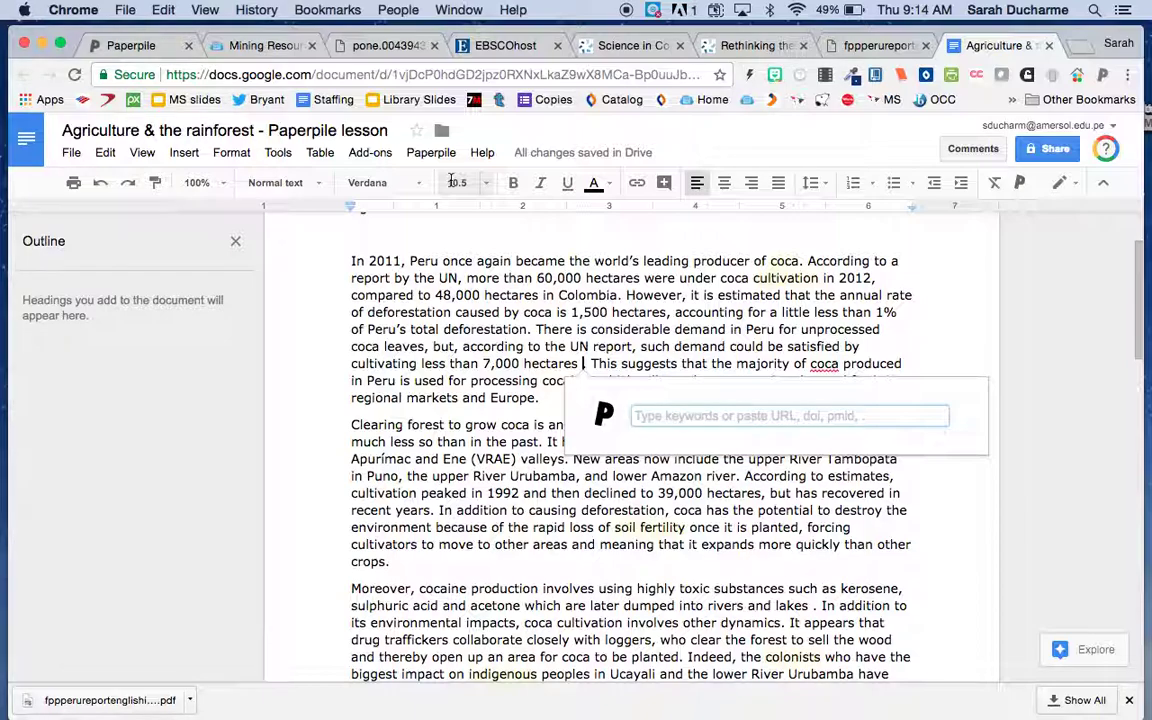
{"action": "type", "text": "coca"}
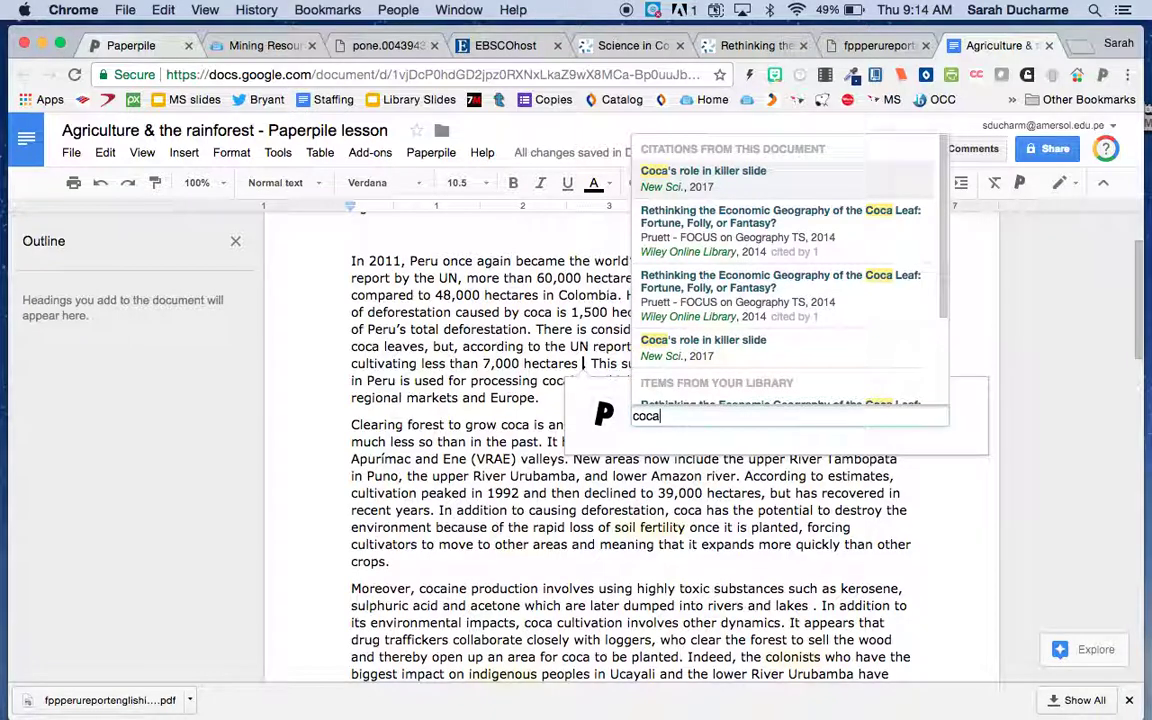
{"action": "left_click", "coordinate": [753, 183]}
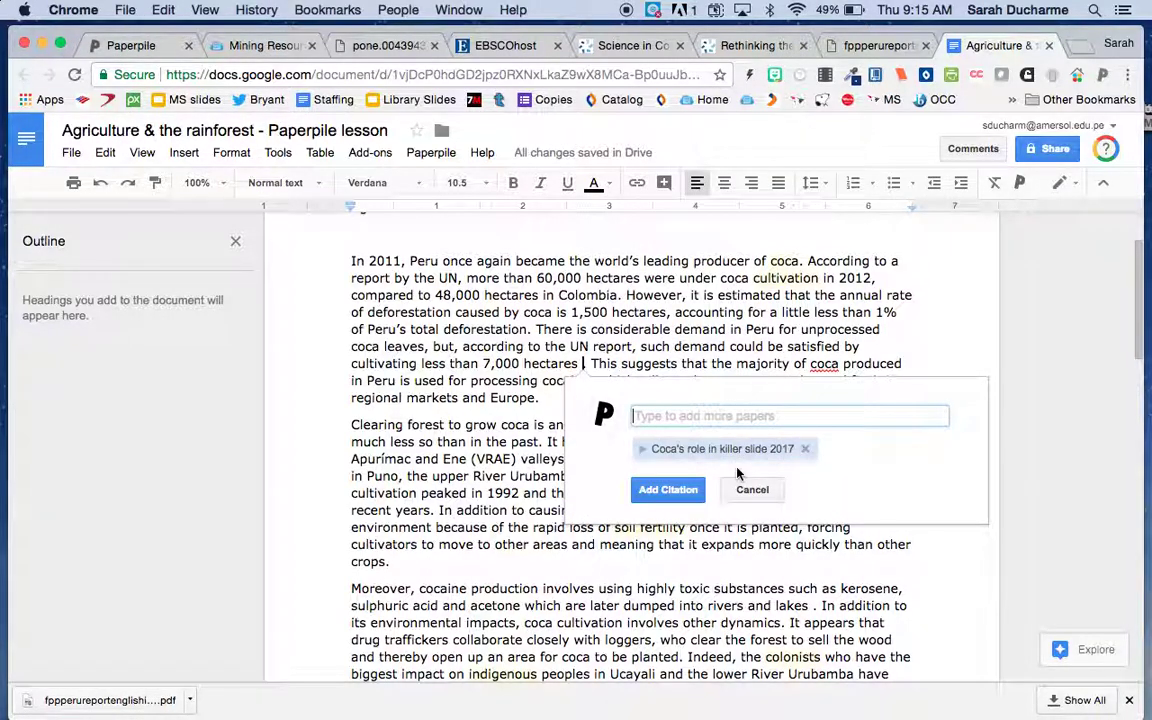
{"action": "left_click", "coordinate": [712, 450]}
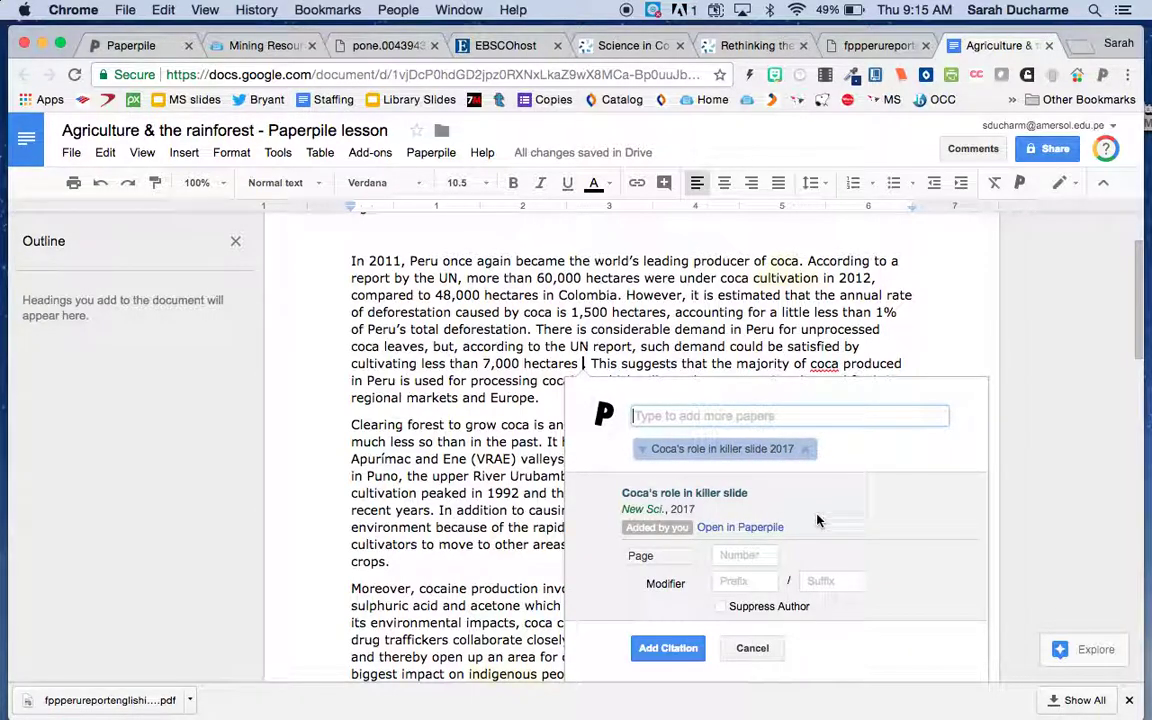
{"action": "left_click", "coordinate": [682, 648]}
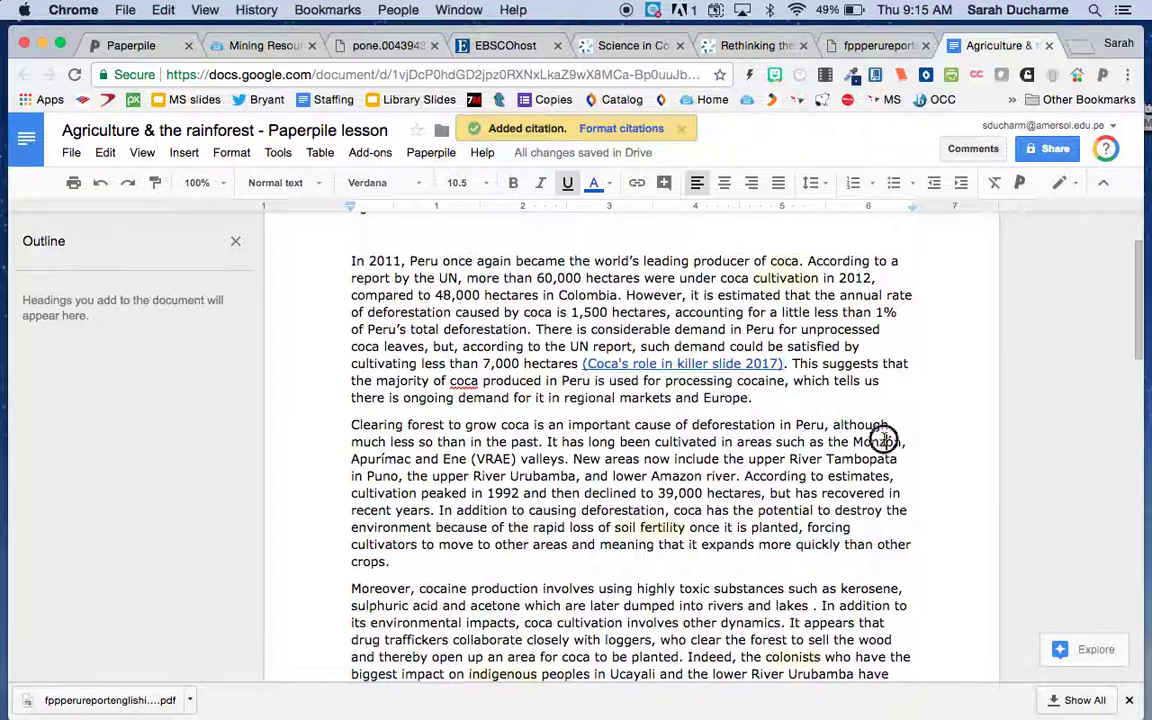
{"action": "scroll", "coordinate": [882, 442], "scroll_direction": "down", "scroll_amount": 3}
{"action": "scroll", "coordinate": [884, 440], "scroll_direction": "up", "scroll_amount": 2}
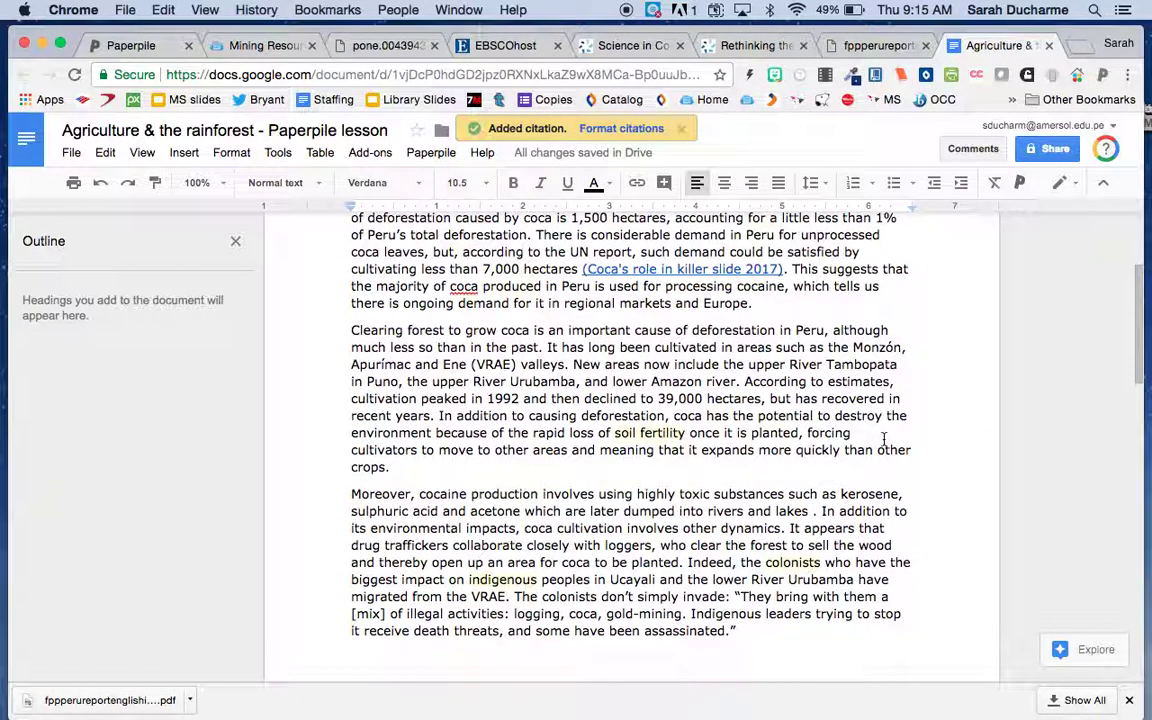
{"action": "left_click_drag", "start_coordinate": [782, 268], "coordinate": [580, 272]}
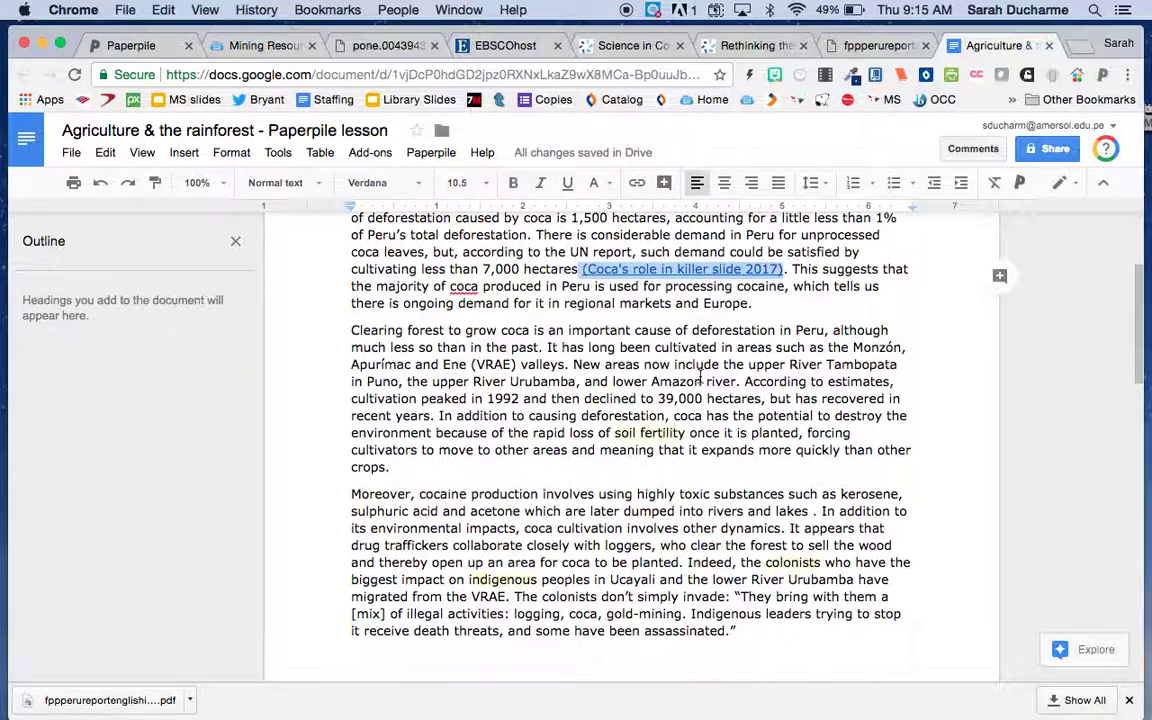
{"action": "left_click", "coordinate": [703, 381]}
- Delete the period before the closing quotation mark after "assassinated" in the last paragraph and add a space after the quotation mark
{"action": "scroll", "coordinate": [700, 372], "scroll_direction": "down", "scroll_amount": 1}
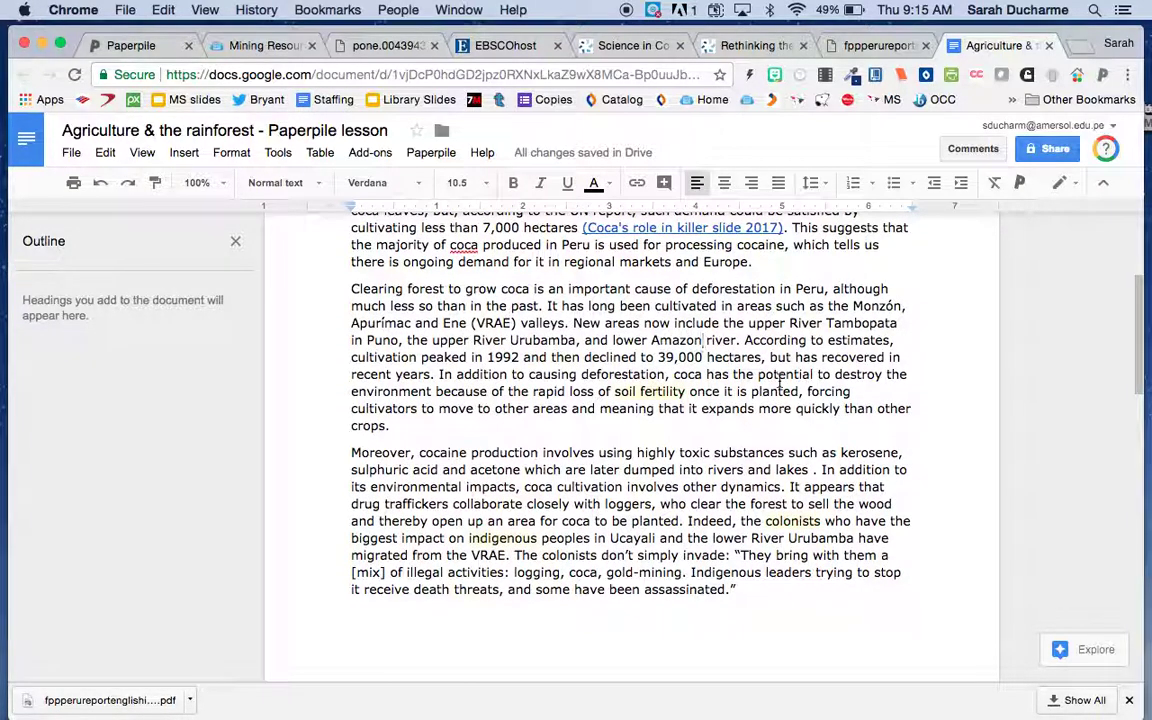
{"action": "left_click", "coordinate": [731, 591]}
{"action": "left_click_drag", "start_coordinate": [733, 555], "coordinate": [731, 591]}
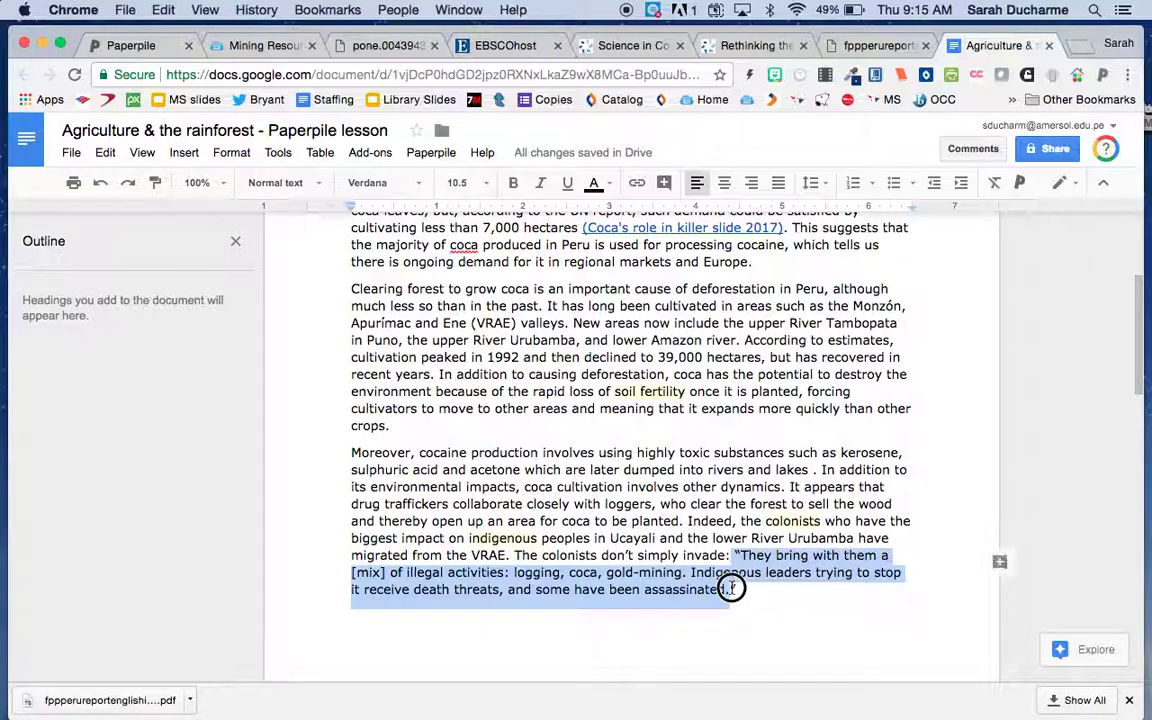
{"action": "left_click", "coordinate": [731, 591]}
{"action": "key", "text": "BackSpace"}
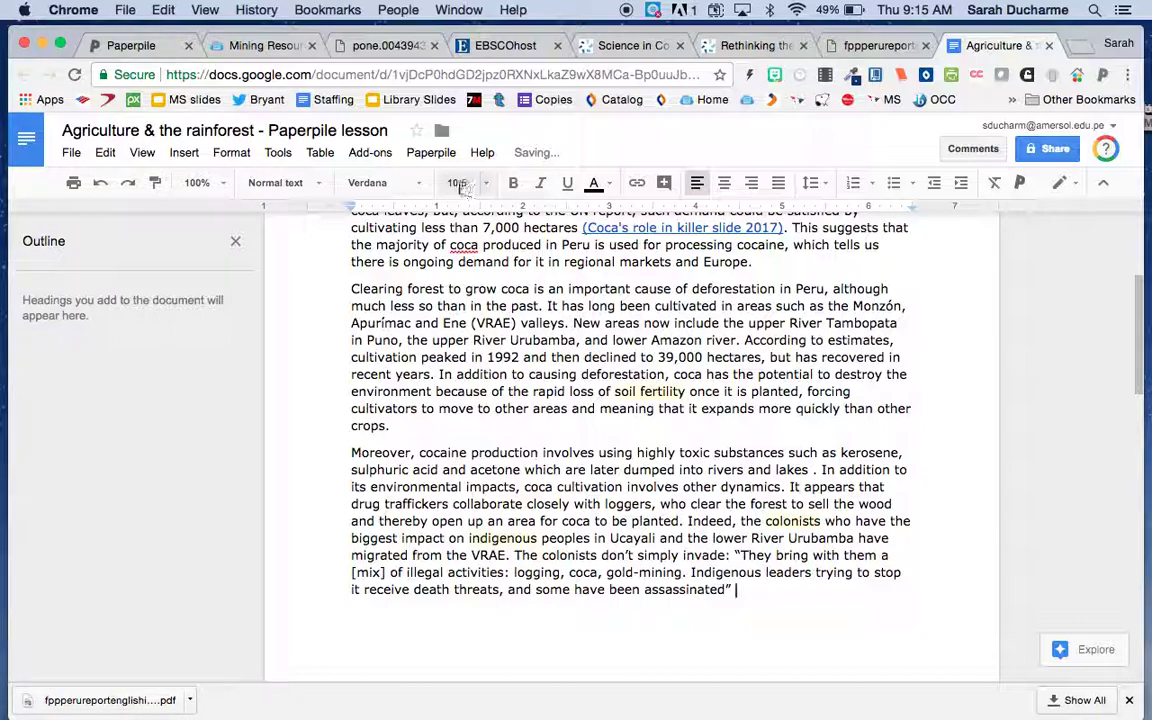
- Insert a Paperpile citation of "Indigenous perspectives on deforestation in the Peruvian Amazon" after the closing quotation, using the match among this document's citations
{"action": "left_click", "coordinate": [430, 155]}
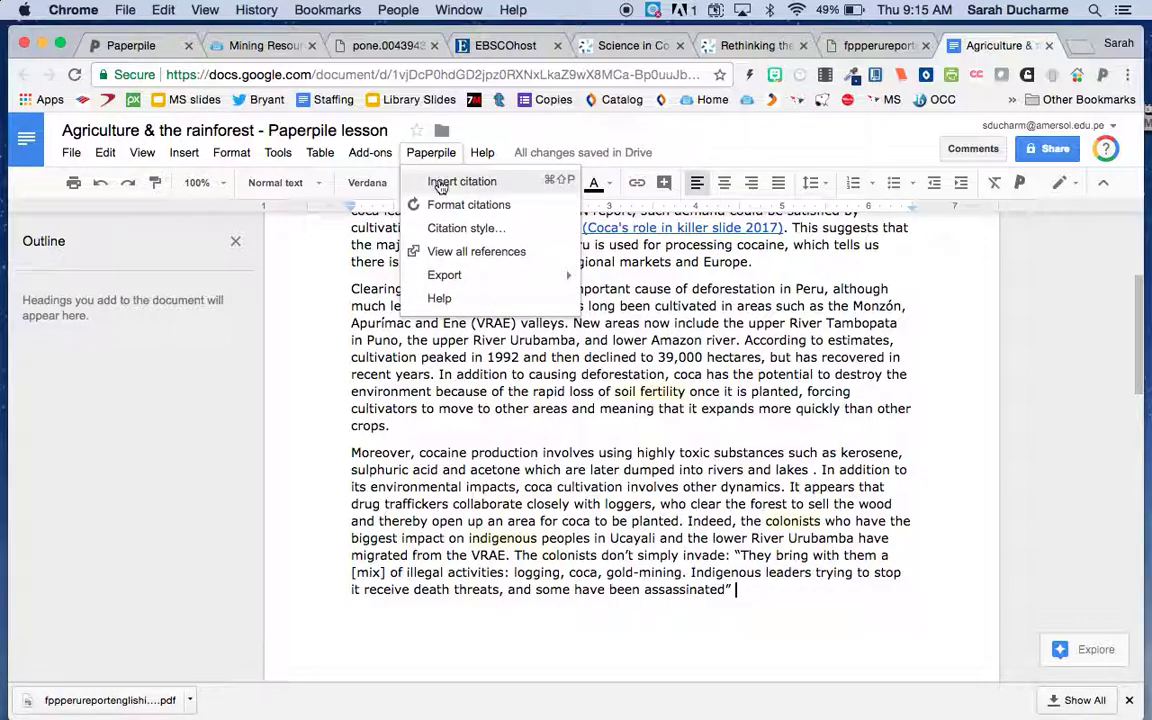
{"action": "left_click", "coordinate": [455, 181]}
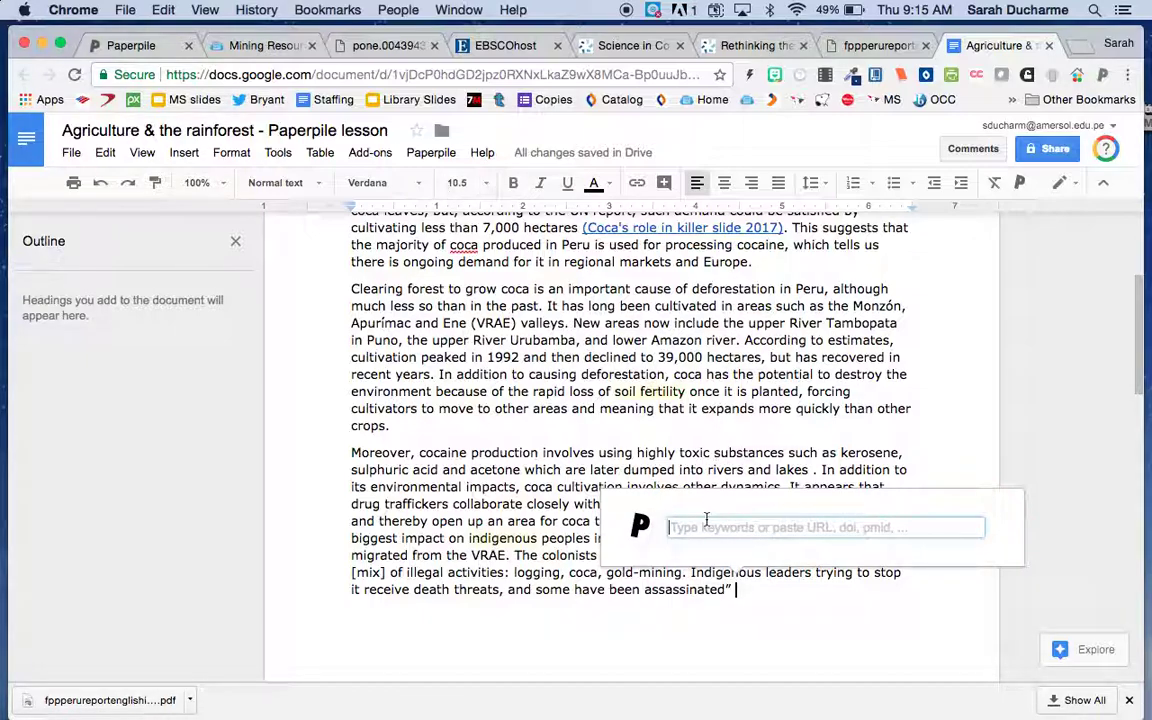
{"action": "left_click", "coordinate": [105, 45]}
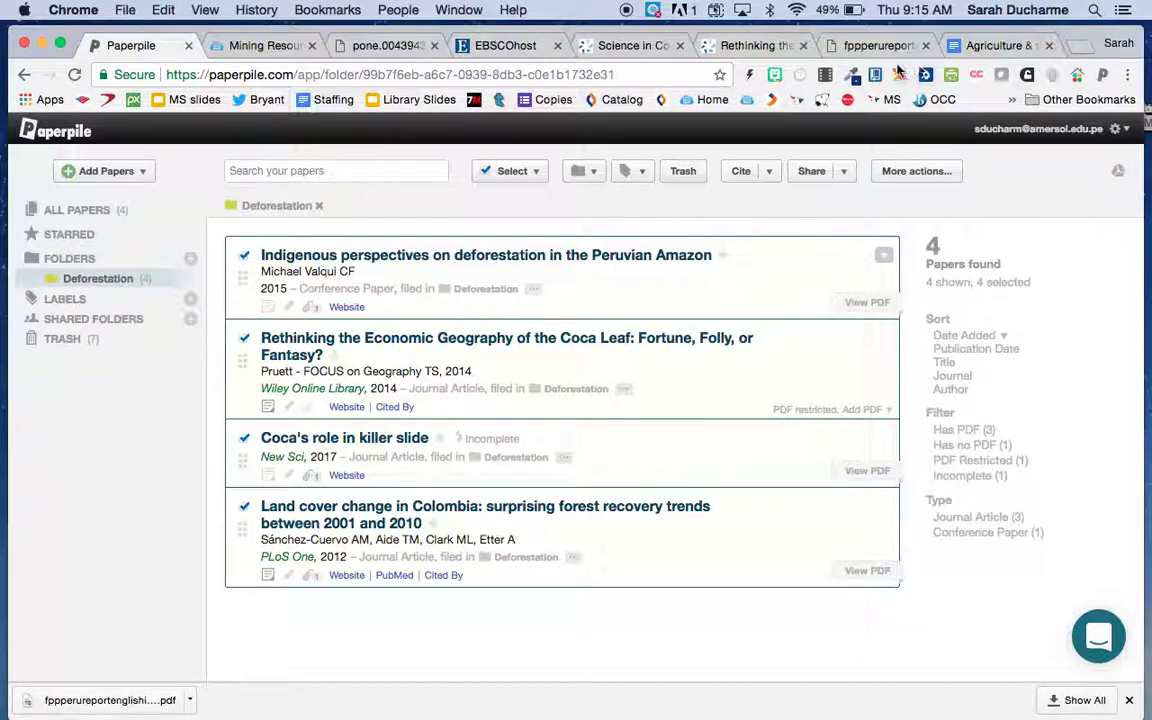
{"action": "left_click", "coordinate": [988, 46]}
{"action": "type", "text": "ind"}
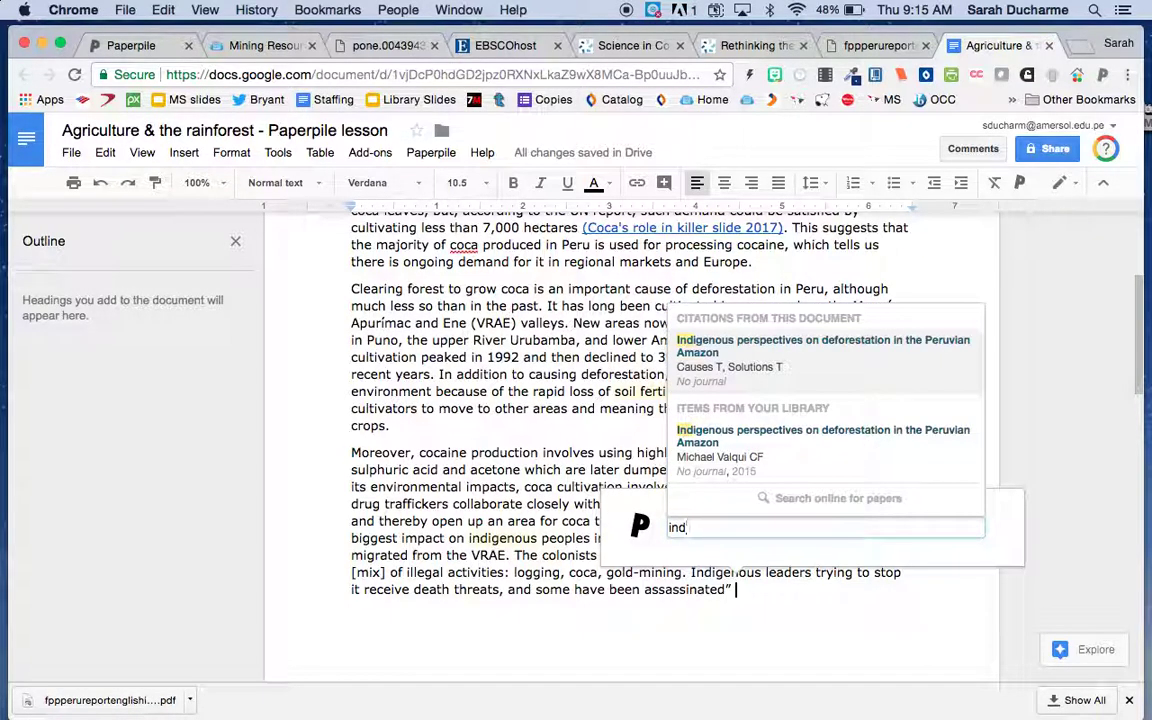
{"action": "left_click", "coordinate": [838, 357]}
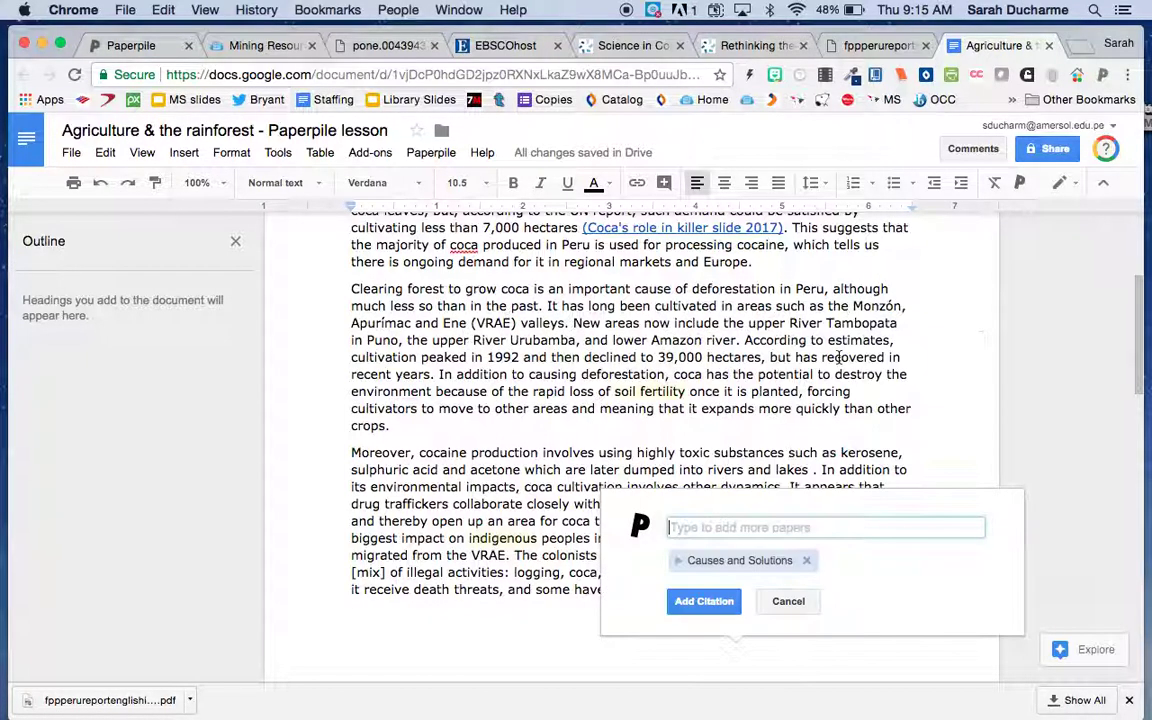
{"action": "left_click", "coordinate": [705, 602]}
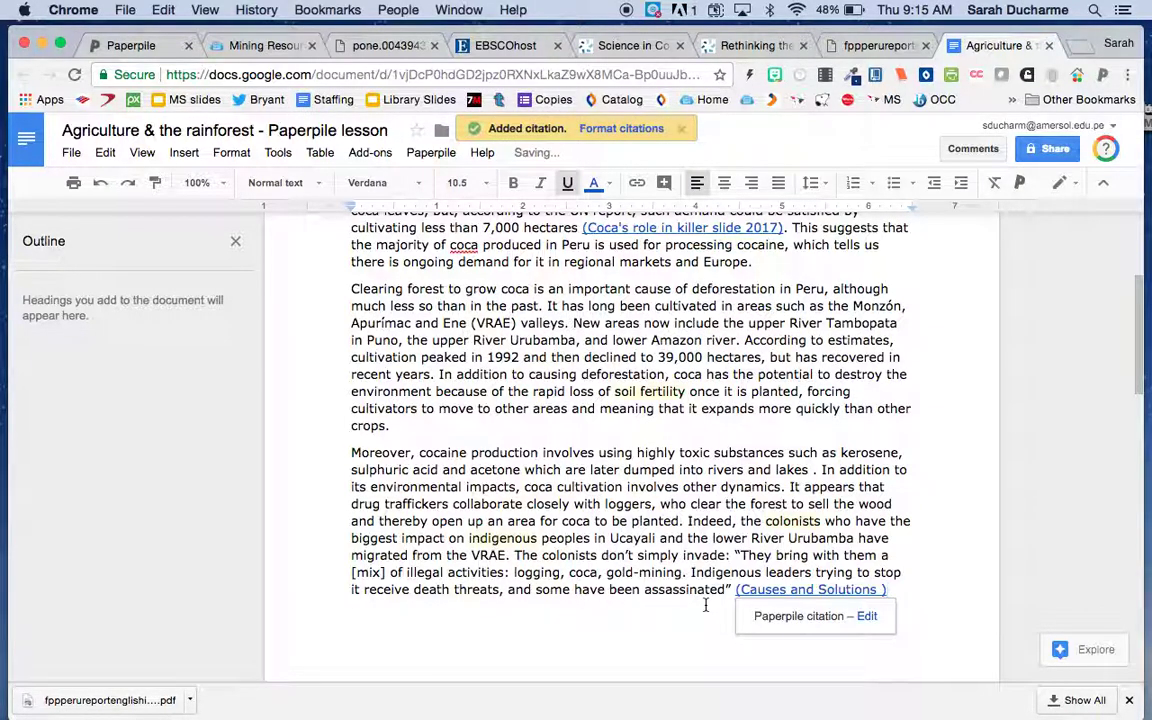
- Examine the source details behind the new citation at the end of the last paragraph, update the citation and look over the document
{"action": "left_click", "coordinate": [866, 616]}
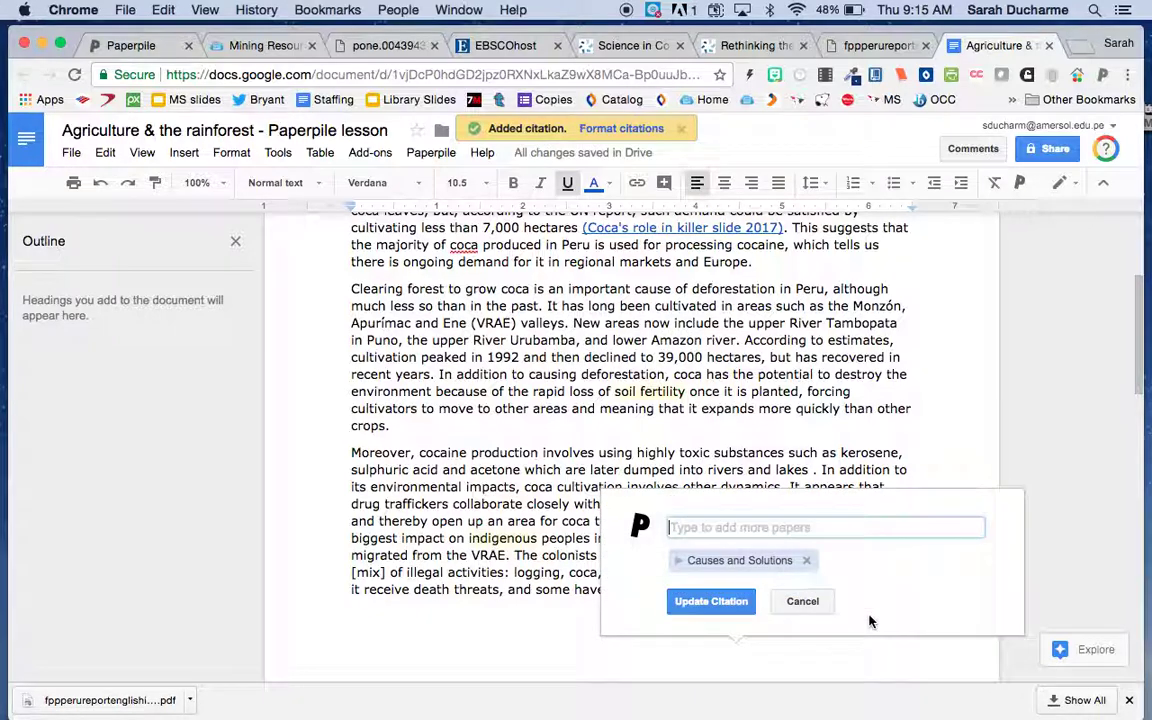
{"action": "left_click", "coordinate": [678, 560]}
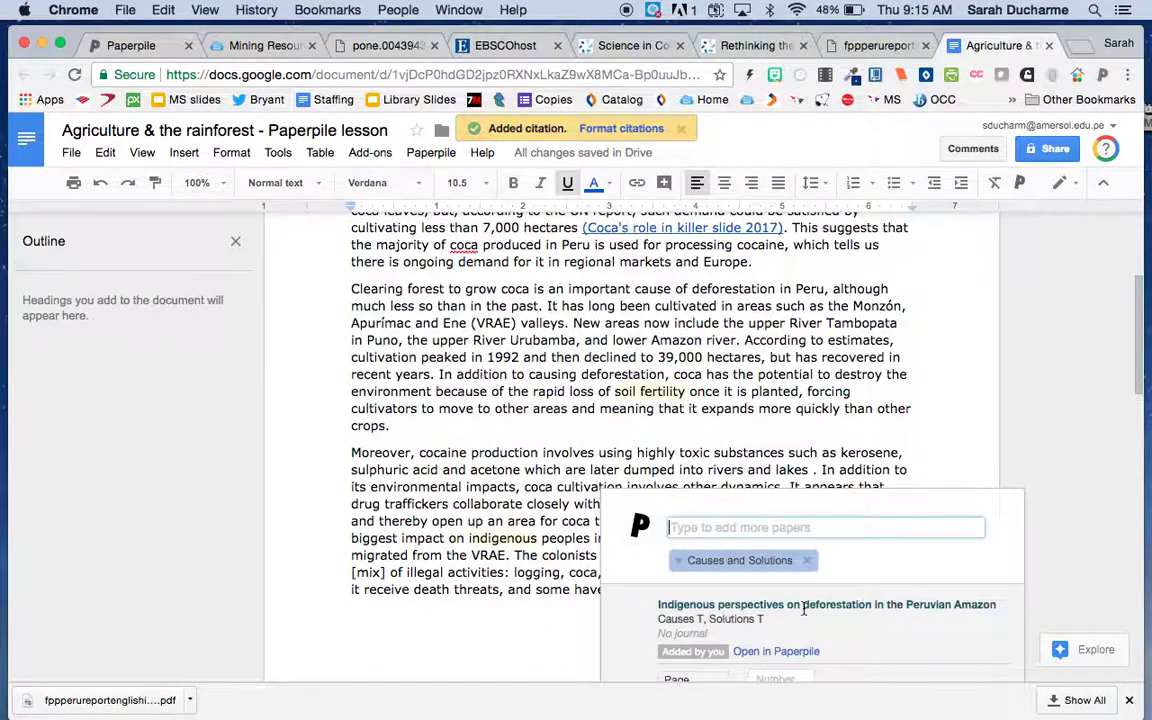
{"action": "scroll", "coordinate": [803, 608], "scroll_direction": "down", "scroll_amount": 3}
{"action": "left_click_drag", "start_coordinate": [765, 468], "coordinate": [646, 467]}
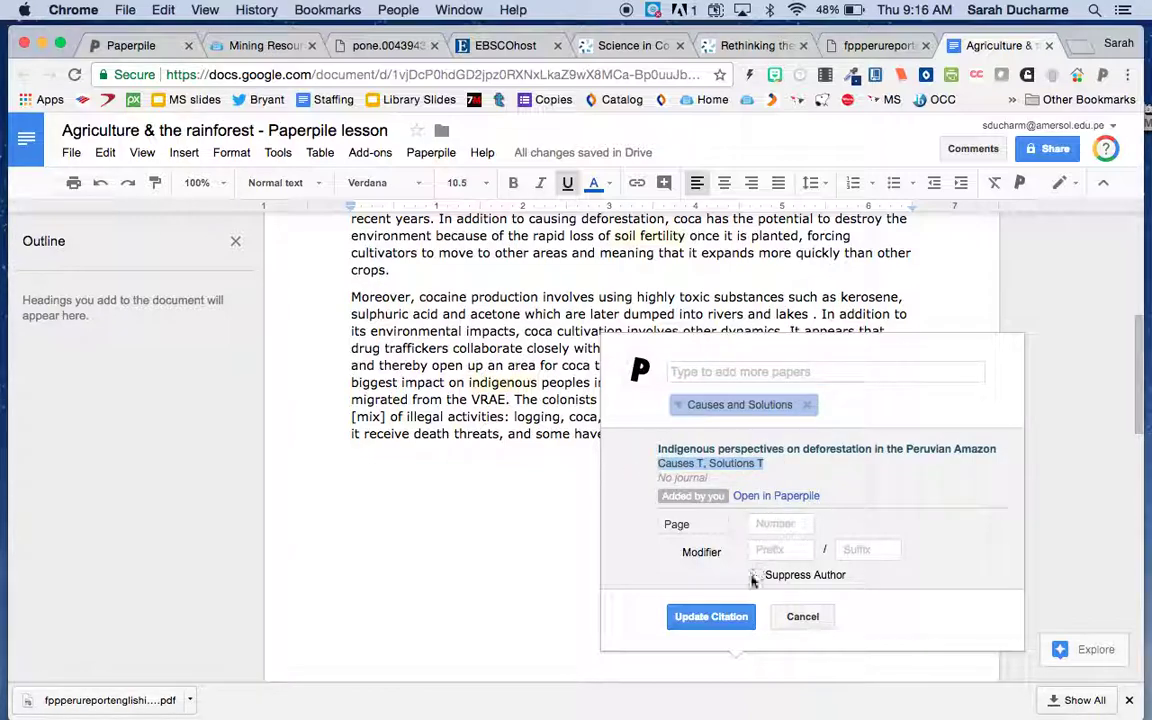
{"action": "left_click", "coordinate": [685, 616]}
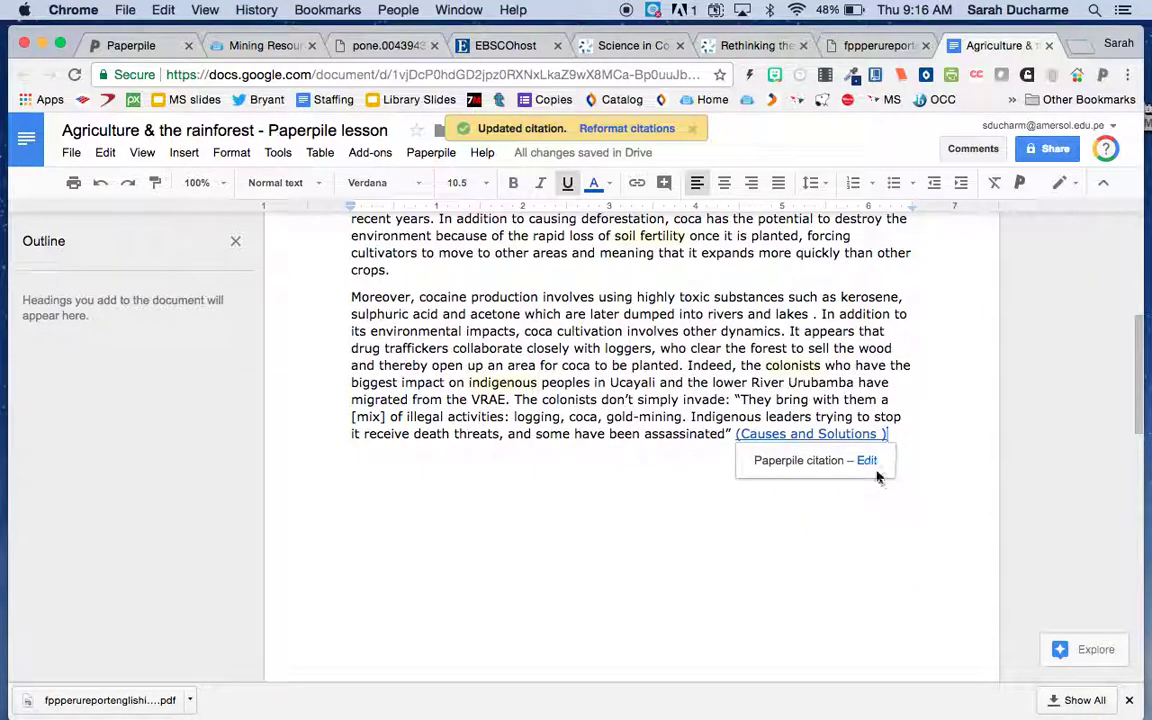
{"action": "left_click", "coordinate": [849, 532]}
{"action": "scroll", "coordinate": [675, 423], "scroll_direction": "down", "scroll_amount": 3}
{"action": "scroll", "coordinate": [672, 448], "scroll_direction": "up", "scroll_amount": 1}
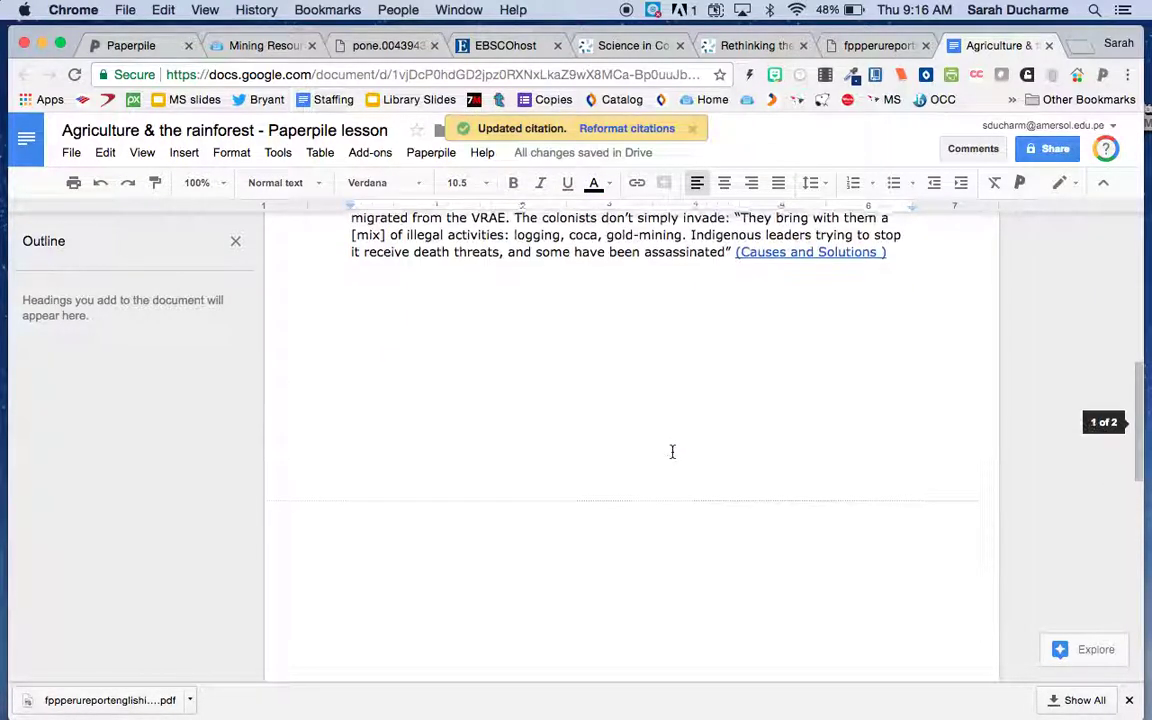
{"action": "scroll", "coordinate": [672, 451], "scroll_direction": "up", "scroll_amount": 5}
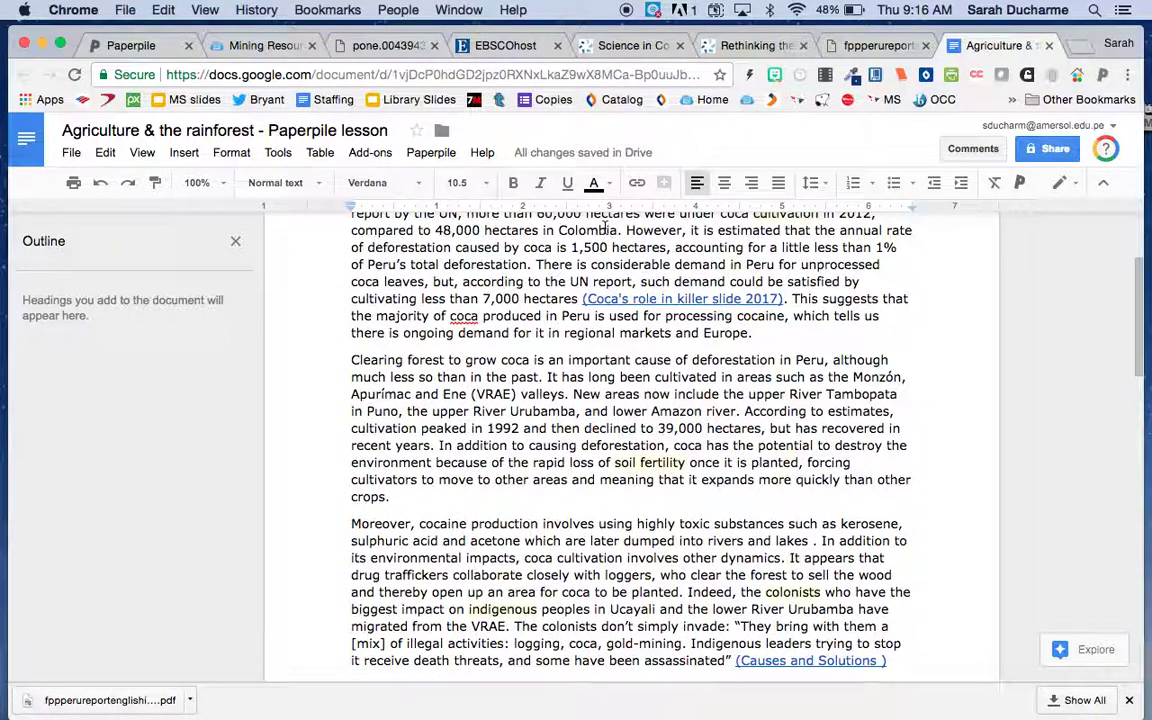
- Switch to Paperpile, review the editable citation data of "Indigenous perspectives on deforestation in the Peruvian Amazon" and save it
{"action": "left_click", "coordinate": [124, 45]}
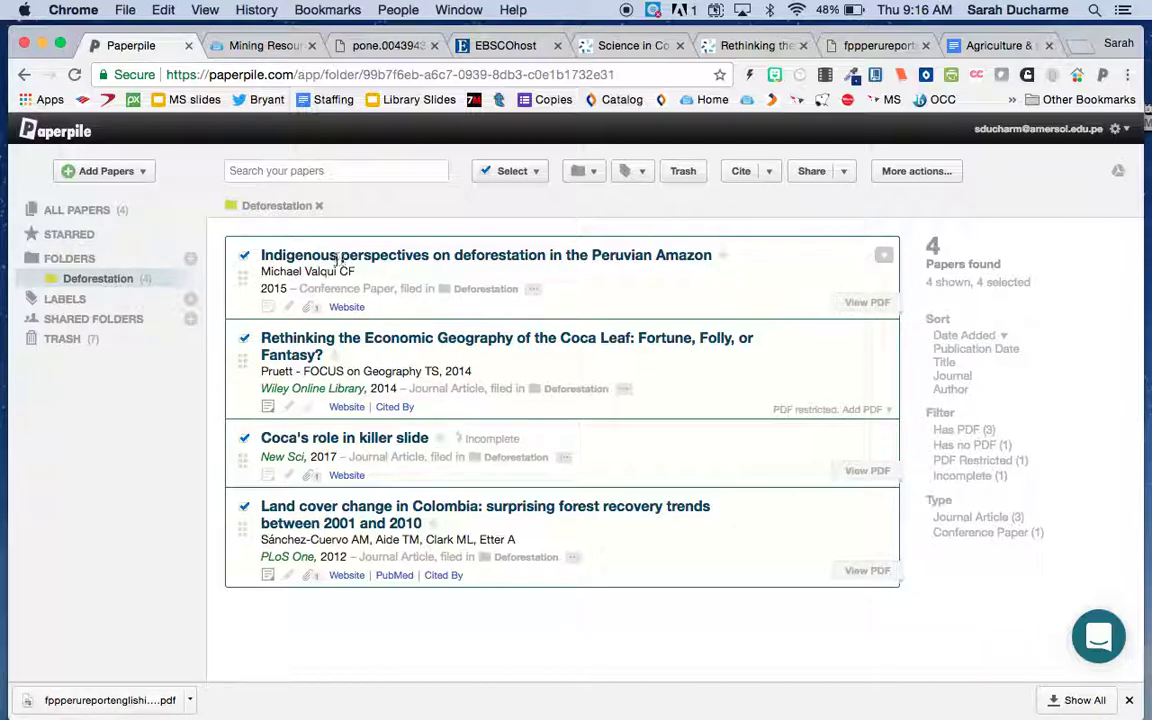
{"action": "left_click", "coordinate": [533, 288]}
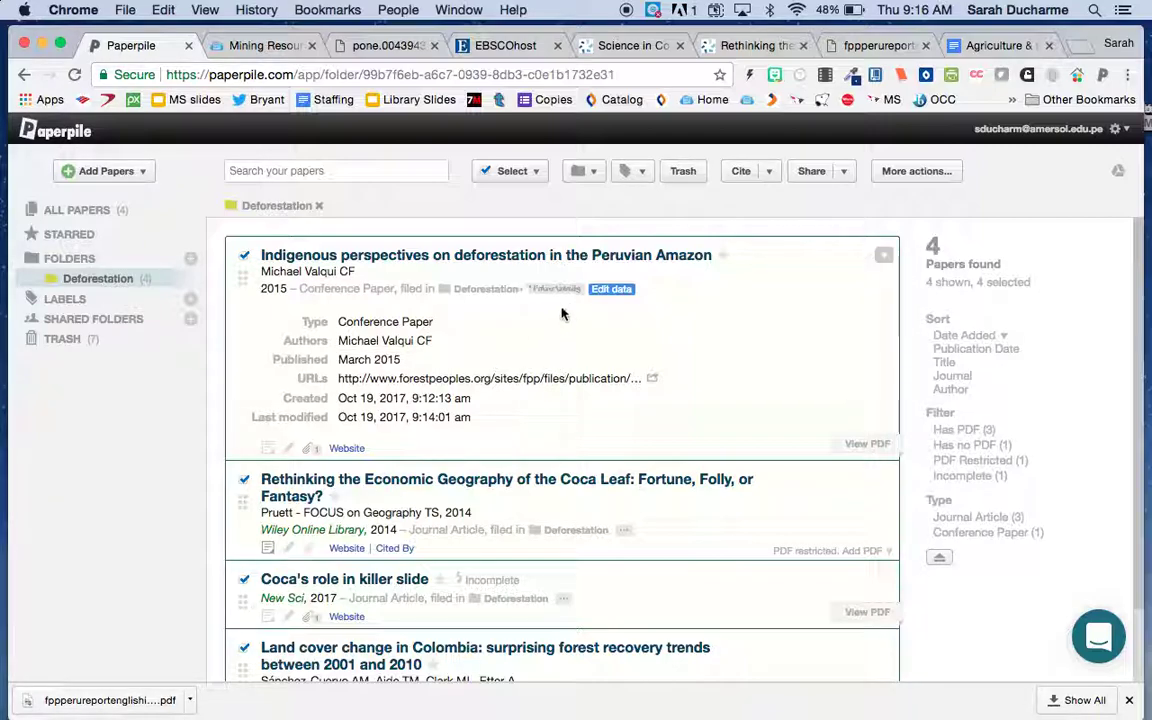
{"action": "left_click", "coordinate": [610, 289]}
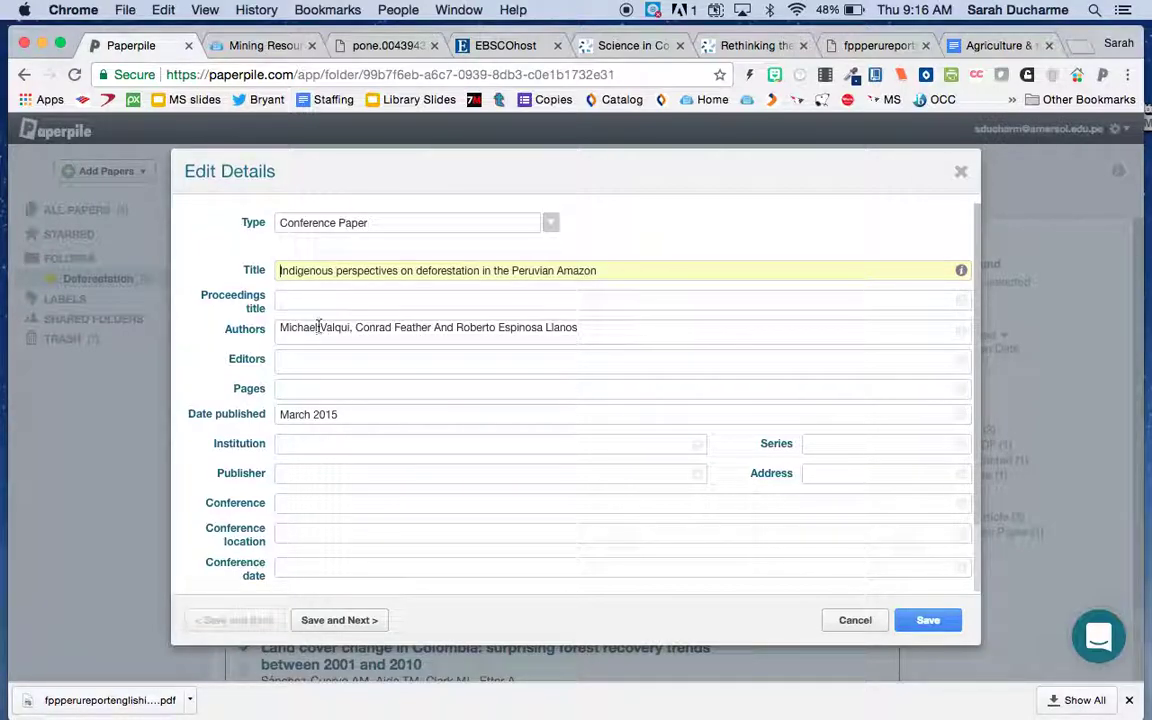
{"action": "scroll", "coordinate": [414, 437], "scroll_direction": "down", "scroll_amount": 2}
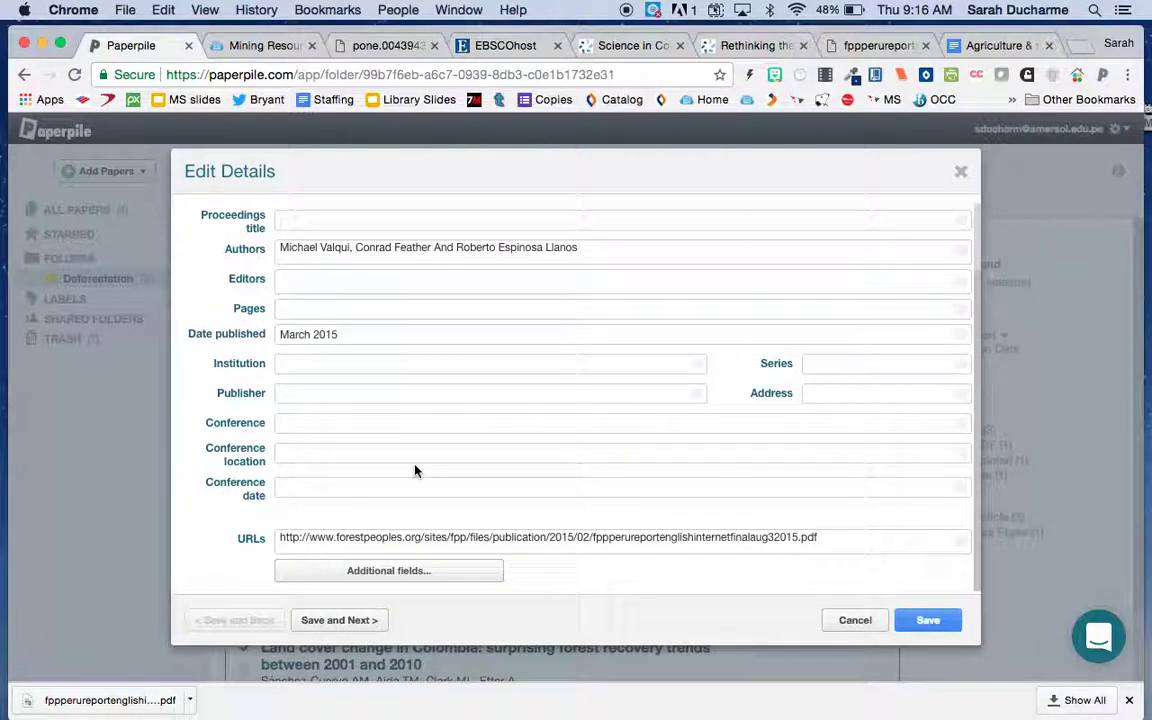
{"action": "left_click", "coordinate": [944, 620]}
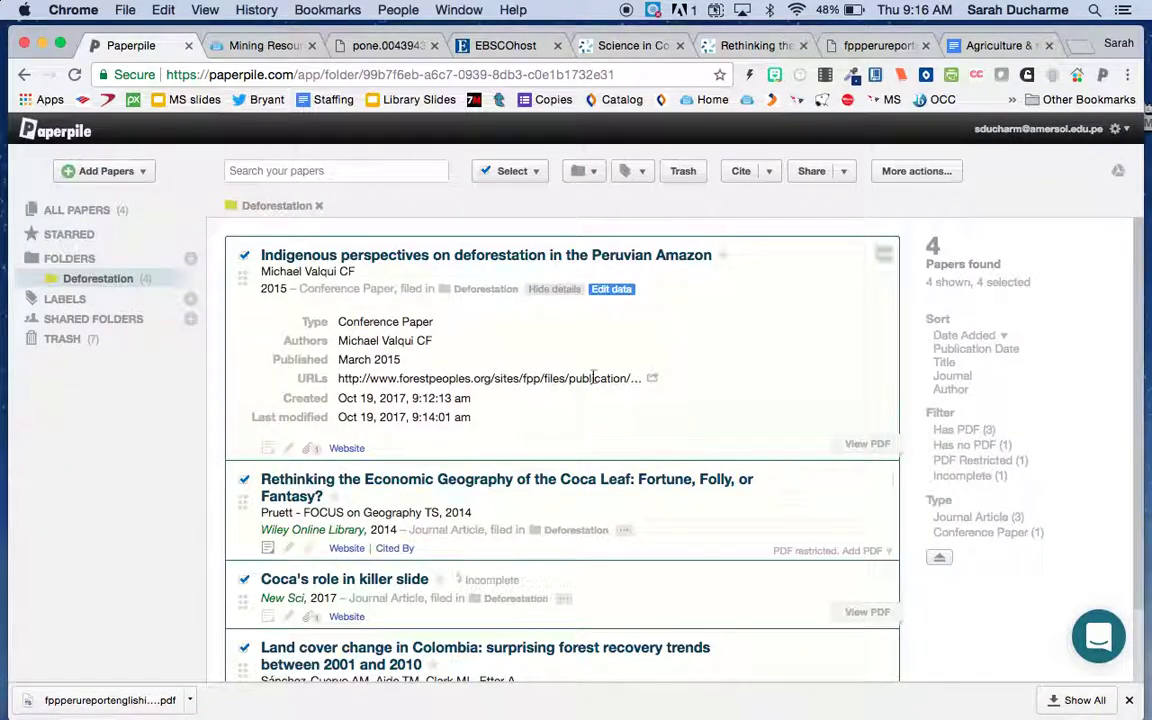
{"action": "scroll", "coordinate": [633, 363], "scroll_direction": "down", "scroll_amount": 2}
{"action": "scroll", "coordinate": [633, 363], "scroll_direction": "up", "scroll_amount": 2}
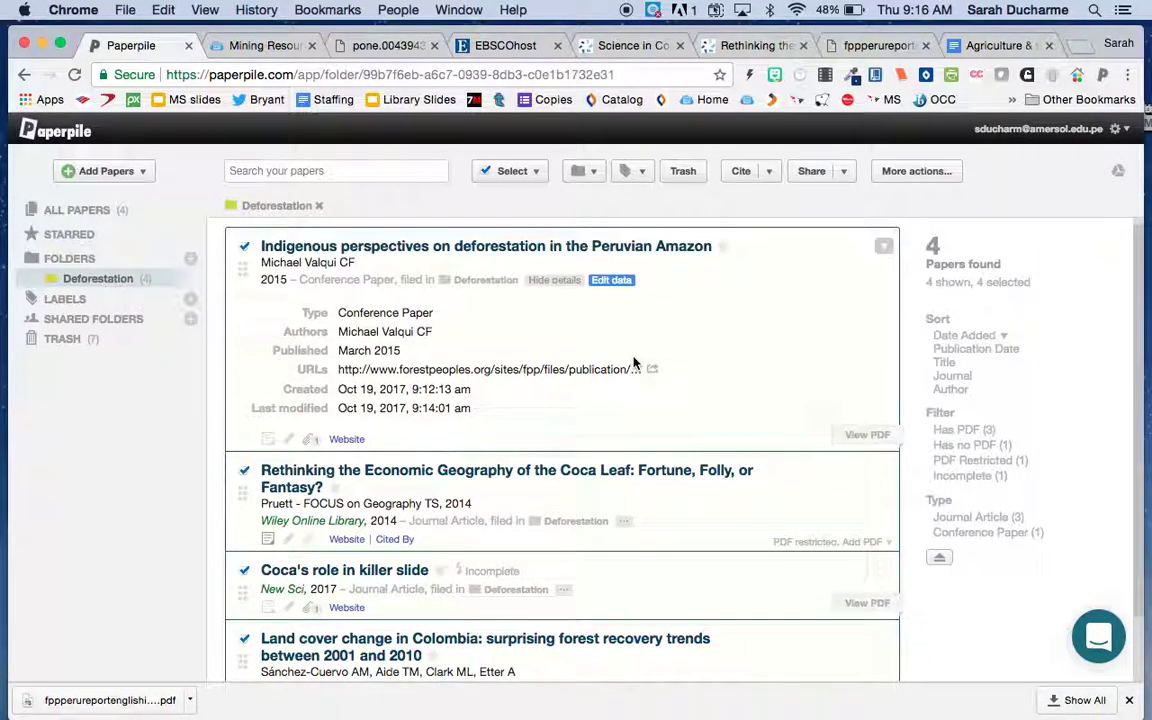
- Return to the Google Docs paper and add the heading "Works Cited" below the last paragraph
{"action": "left_click", "coordinate": [975, 45]}
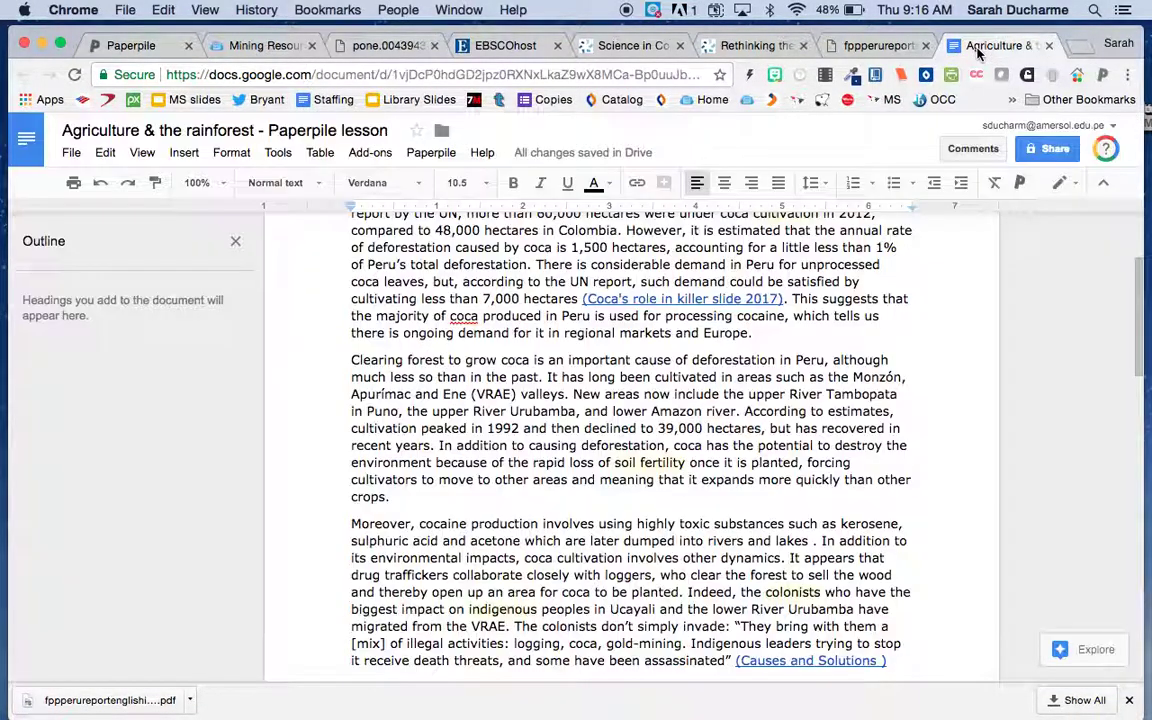
{"action": "scroll", "coordinate": [718, 358], "scroll_direction": "up", "scroll_amount": 2}
{"action": "scroll", "coordinate": [718, 358], "scroll_direction": "down", "scroll_amount": 3}
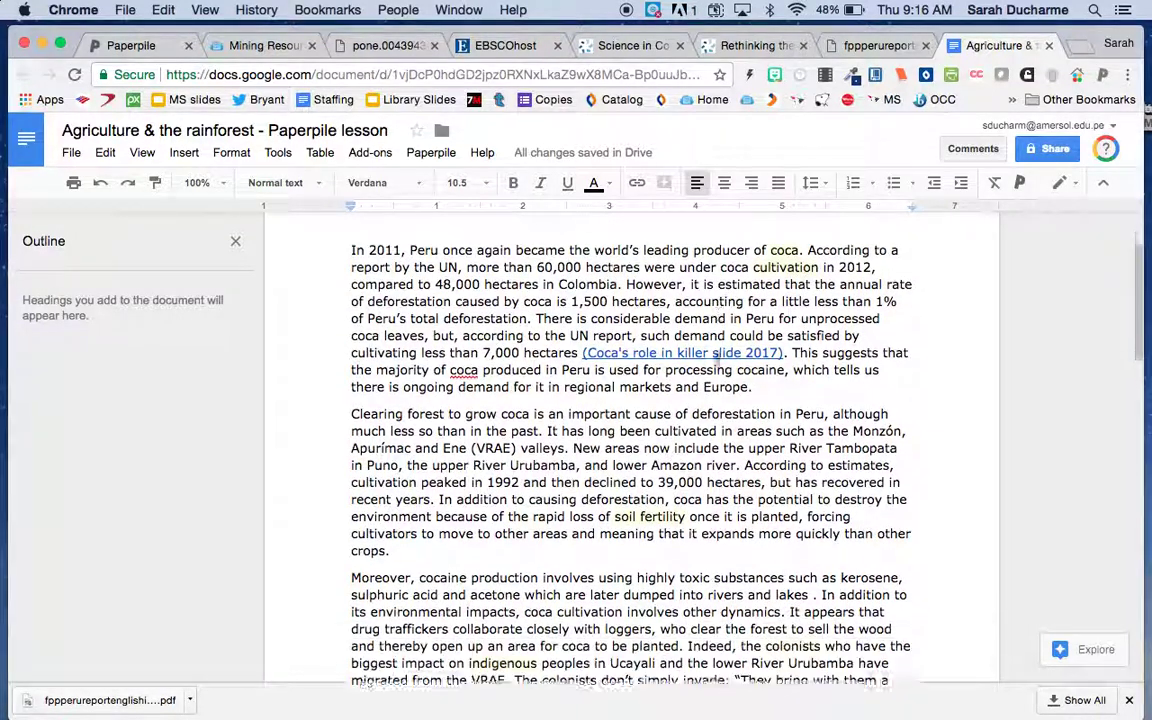
{"action": "scroll", "coordinate": [718, 358], "scroll_direction": "up", "scroll_amount": 2}
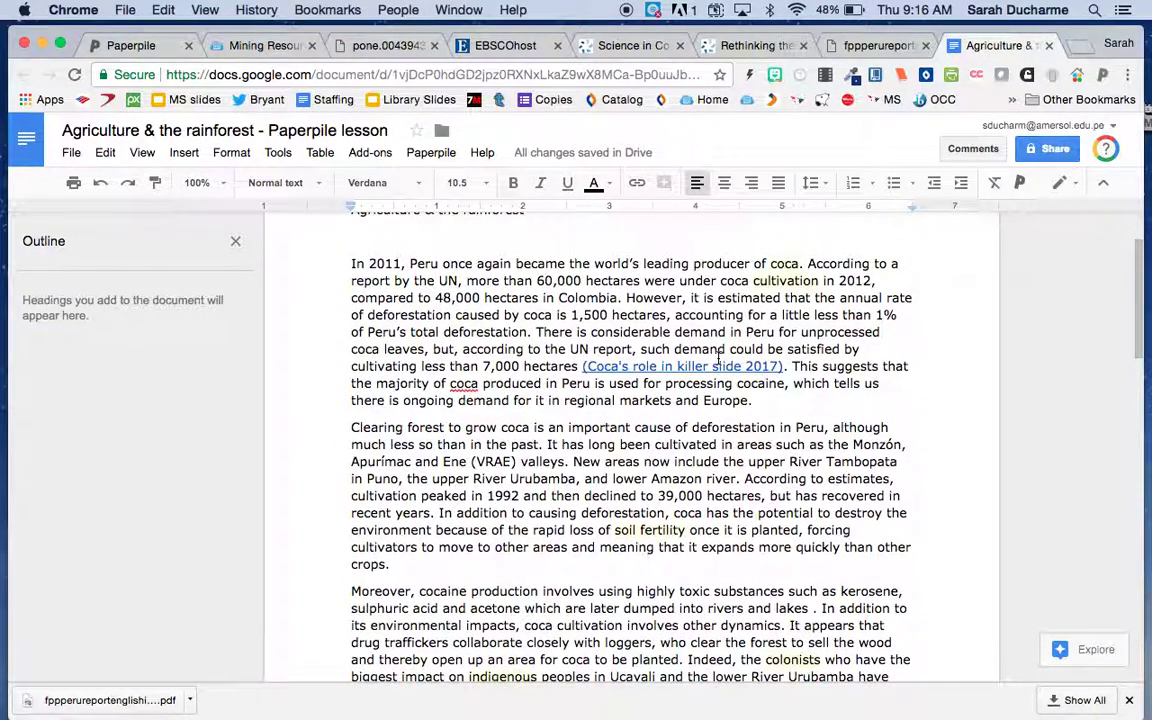
{"action": "scroll", "coordinate": [718, 358], "scroll_direction": "down", "scroll_amount": 7}
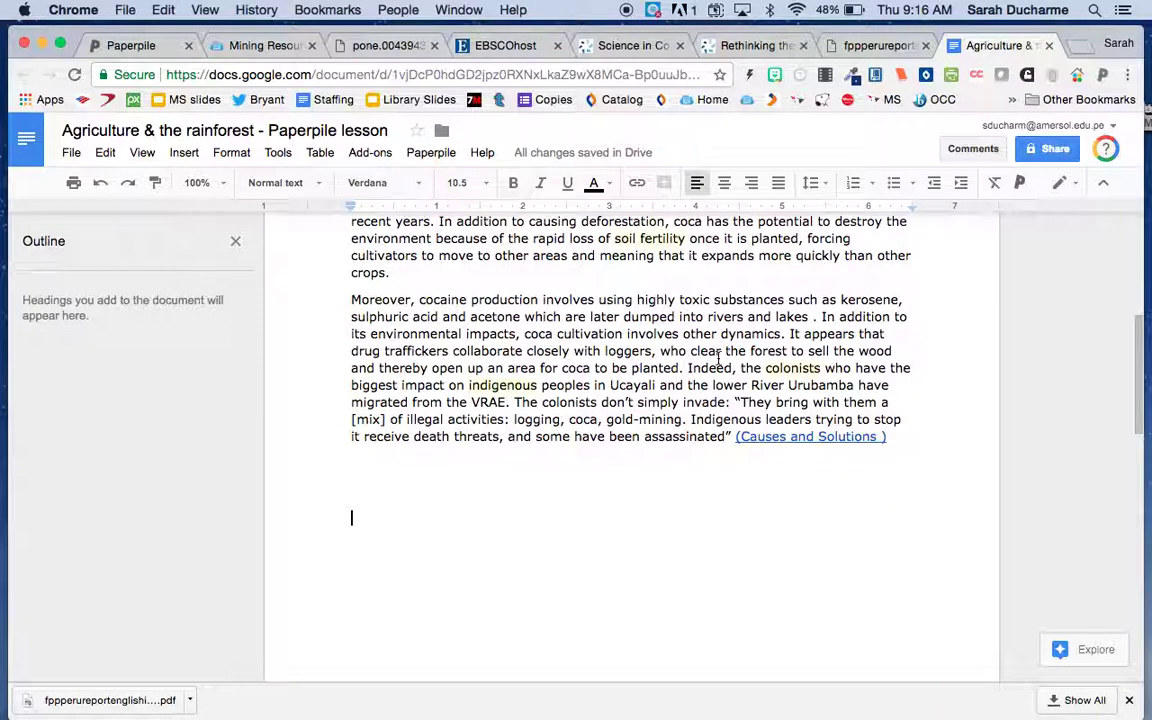
{"action": "type", "text": "Works Cited"}
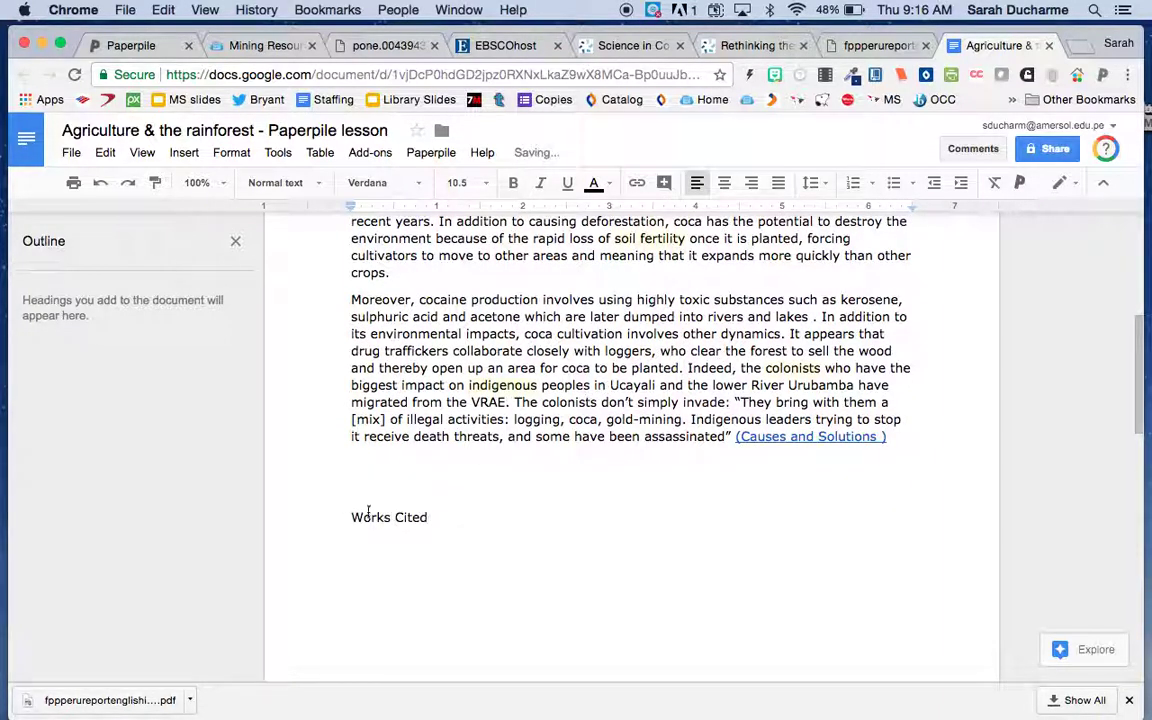
- Push the "Works Cited" heading onto the next page with blank lines, center it and start a new line below it
{"action": "left_click", "coordinate": [341, 519]}
{"action": "key", "text": "Return"}
{"action": "key", "text": "Return"}
{"action": "key", "text": "Return"}
{"action": "key", "text": "Return"}
{"action": "key", "text": "Return"}
{"action": "key", "text": "Return"}
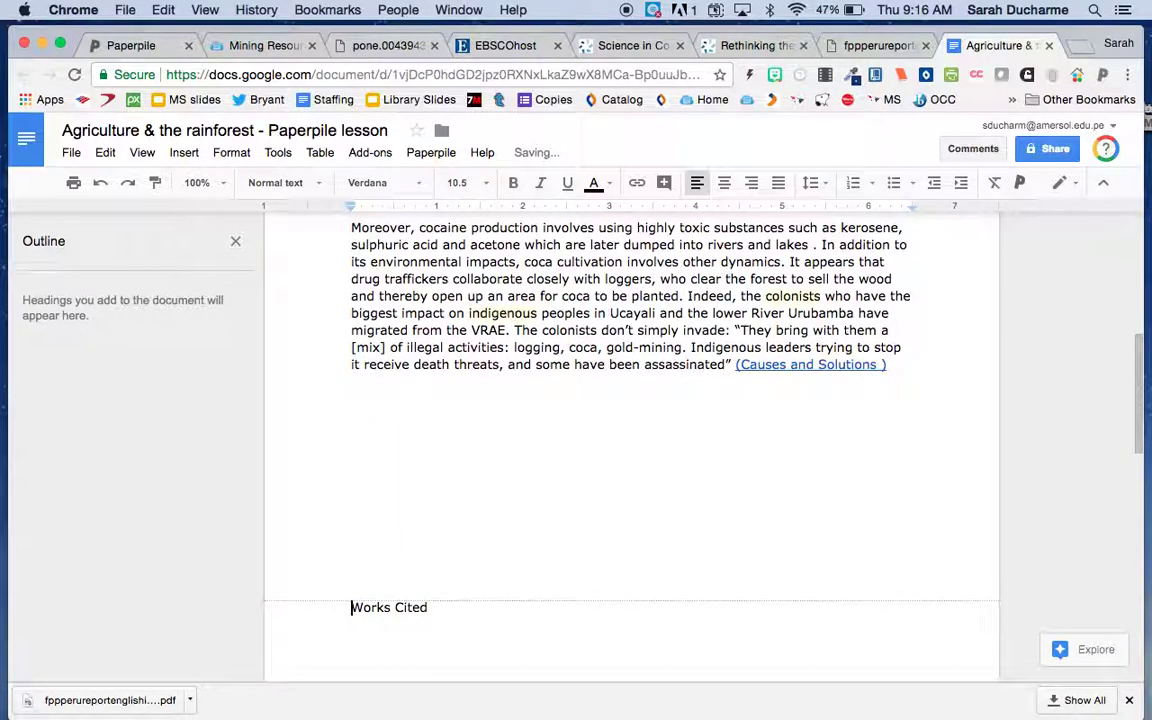
{"action": "left_click", "coordinate": [724, 182]}
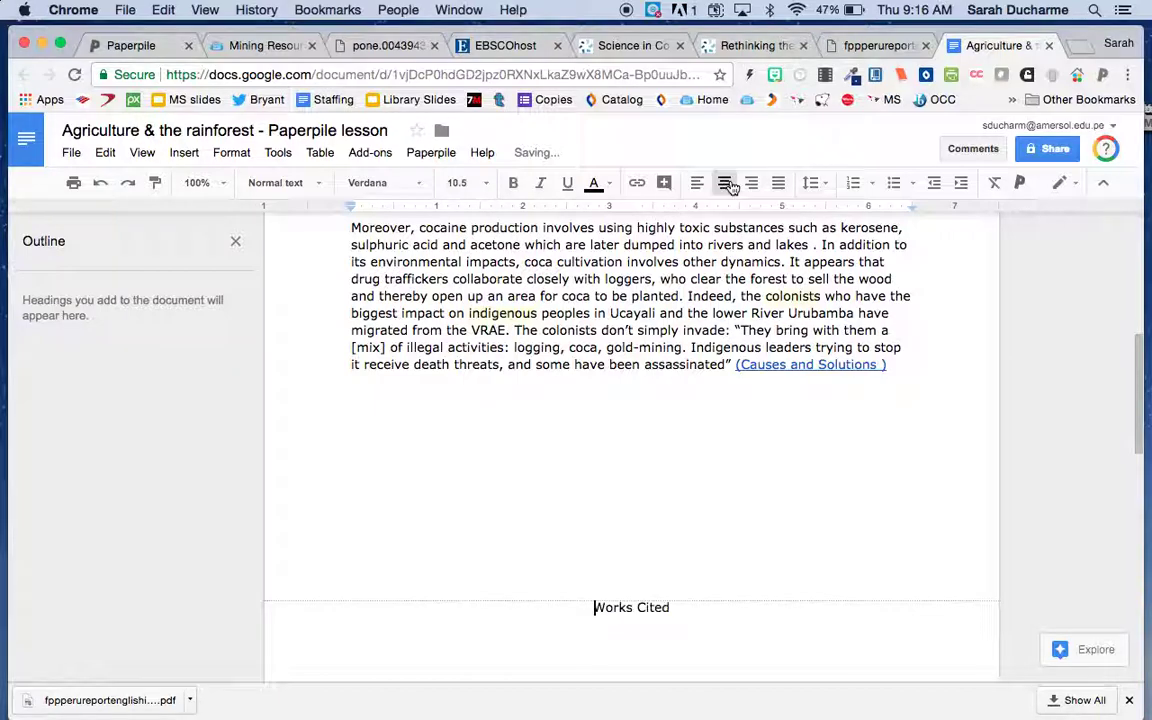
{"action": "left_click", "coordinate": [741, 604]}
{"action": "key", "text": "Return"}
- Switch to Paperpile and set the citation style to American Psychological Association 6th edition
{"action": "left_click", "coordinate": [136, 46]}
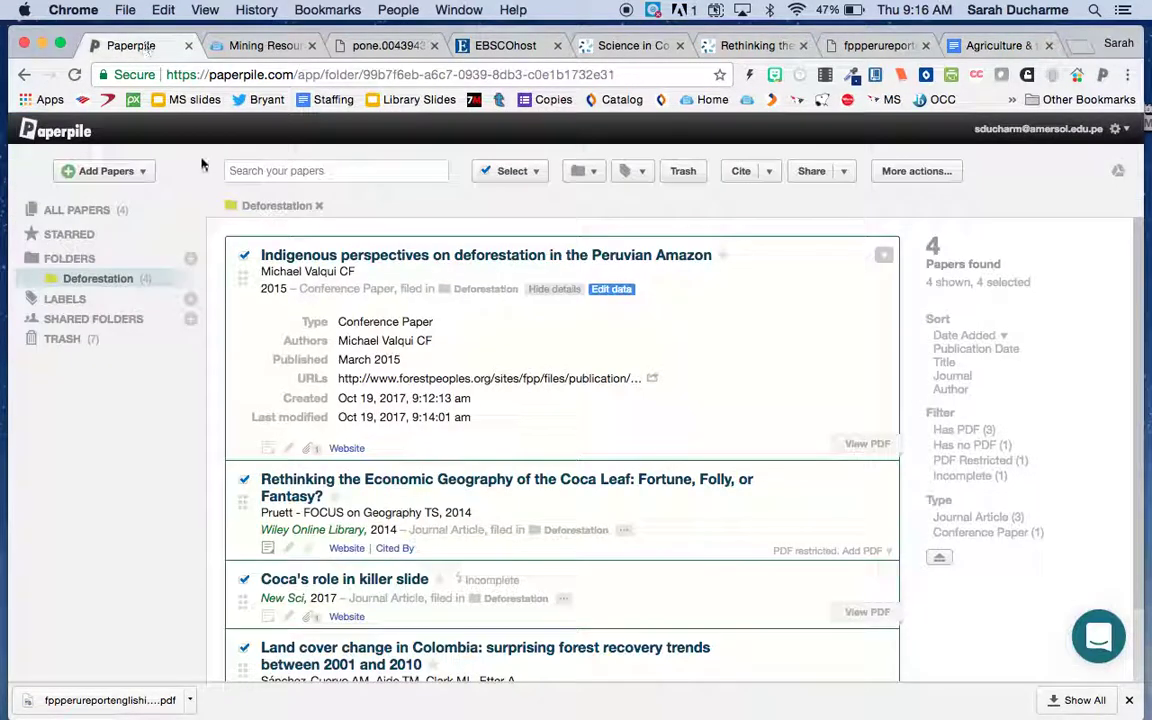
{"action": "scroll", "coordinate": [671, 530], "scroll_direction": "down", "scroll_amount": 3}
{"action": "scroll", "coordinate": [716, 485], "scroll_direction": "up", "scroll_amount": 3}
{"action": "left_click", "coordinate": [767, 173]}
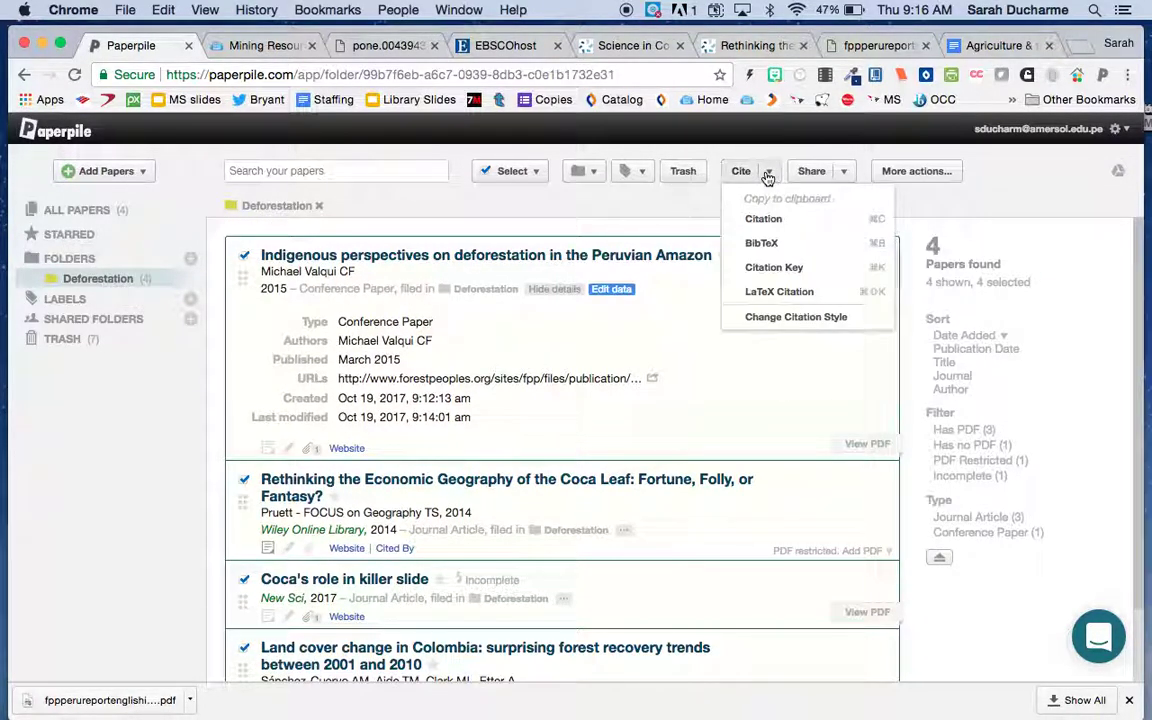
{"action": "left_click", "coordinate": [796, 318]}
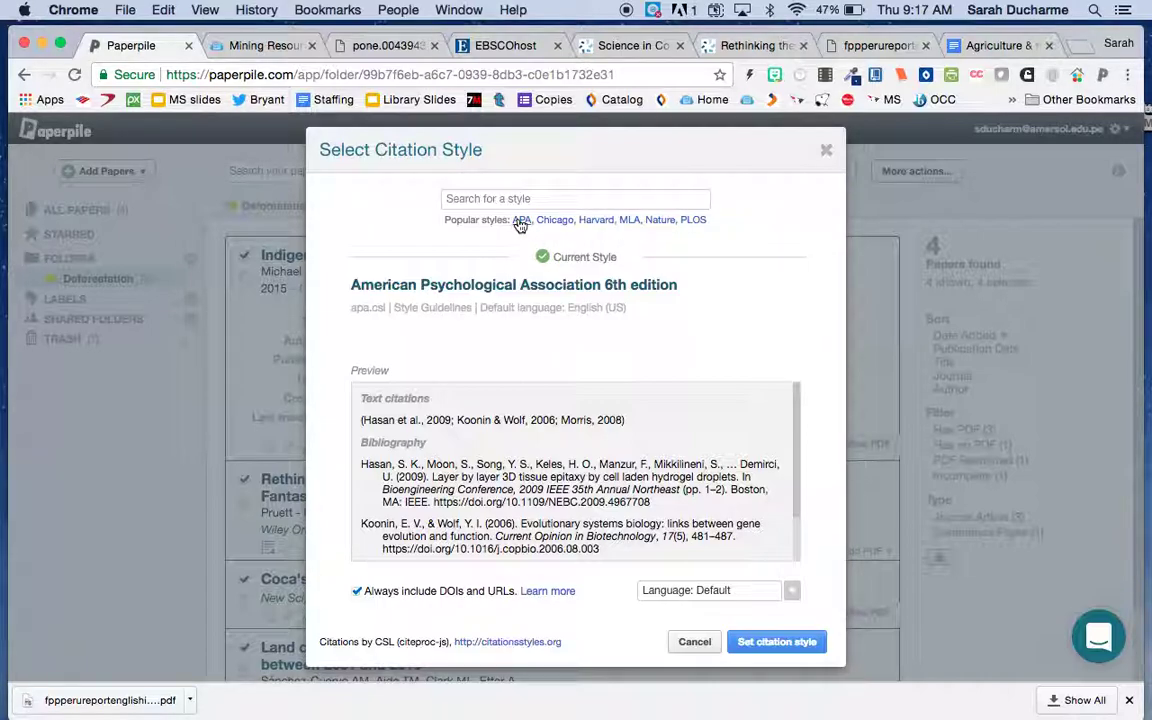
{"action": "left_click", "coordinate": [771, 641]}
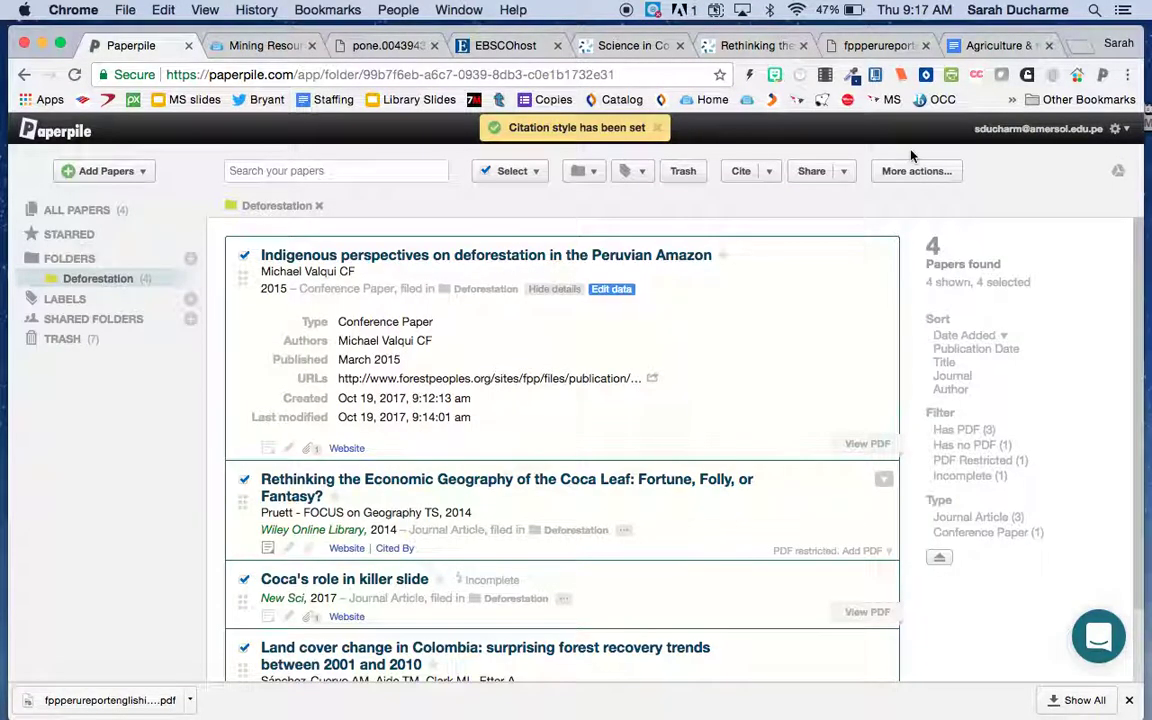
- Copy the citations of the selected Deforestation papers and paste them under "Works Cited" in the Google Docs paper
{"action": "left_click", "coordinate": [772, 178]}
{"action": "left_click", "coordinate": [775, 220]}
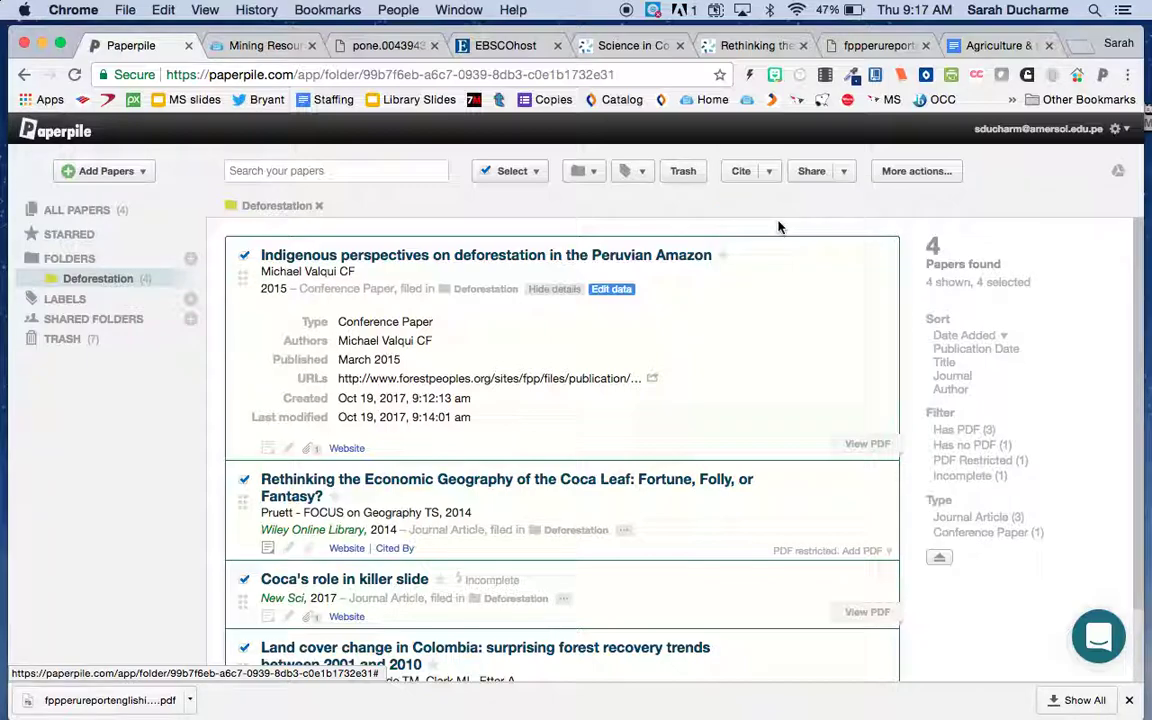
{"action": "left_click", "coordinate": [990, 46]}
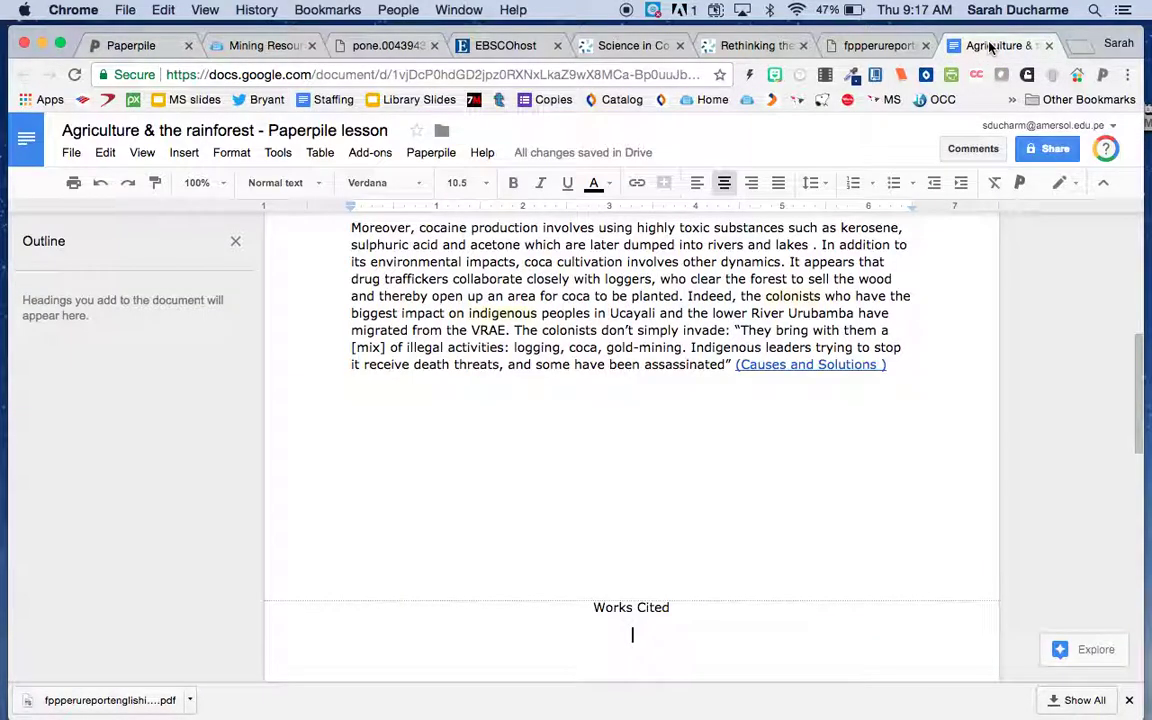
{"action": "key", "text": "cmd+v"}
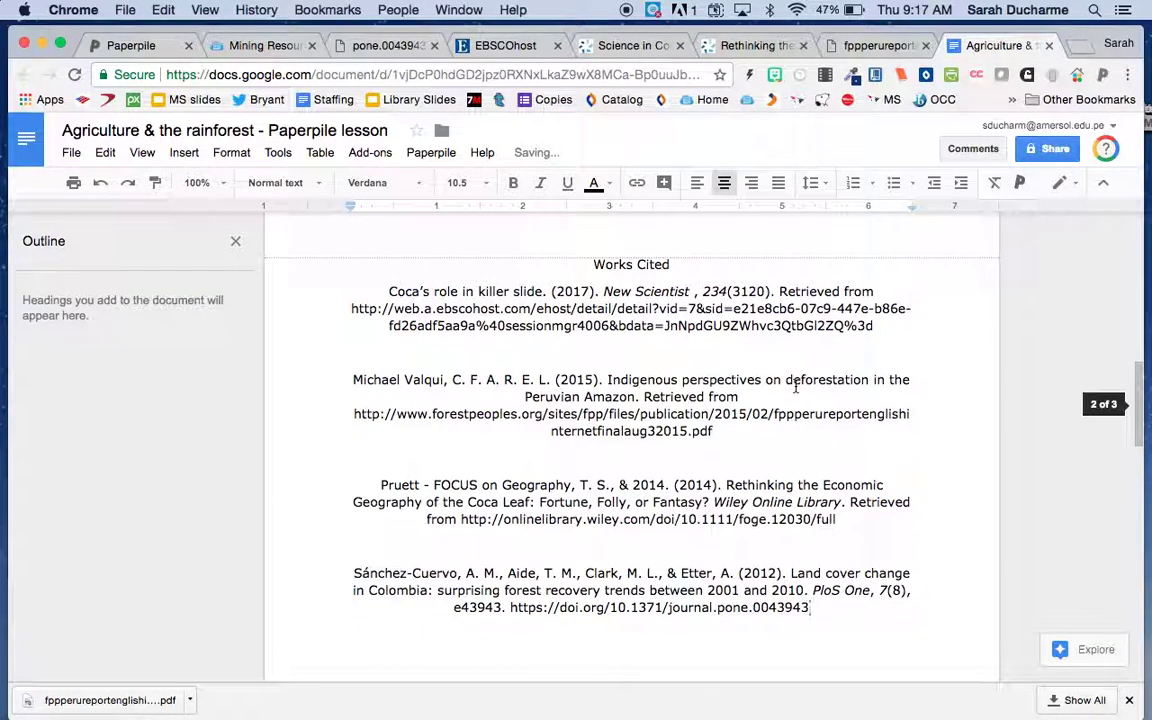
- Left-align all the pasted references under the "Works Cited" heading
{"action": "left_click_drag", "start_coordinate": [812, 605], "coordinate": [355, 298]}
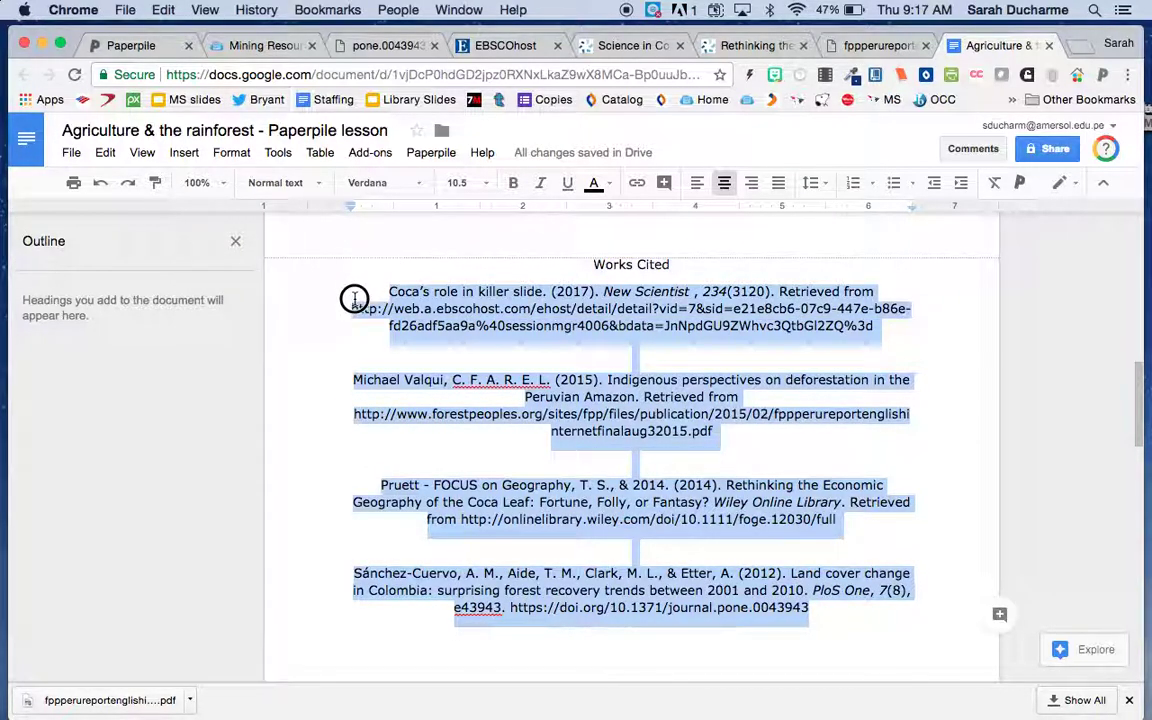
{"action": "left_click", "coordinate": [697, 184]}
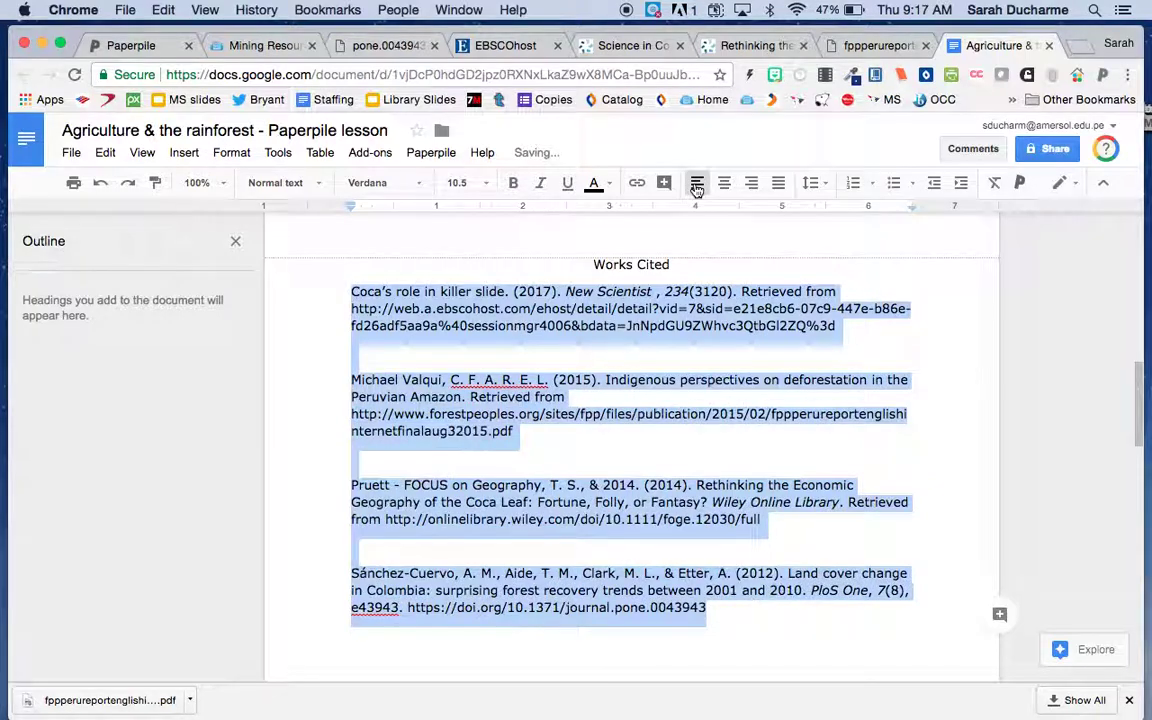
{"action": "left_click", "coordinate": [600, 350]}
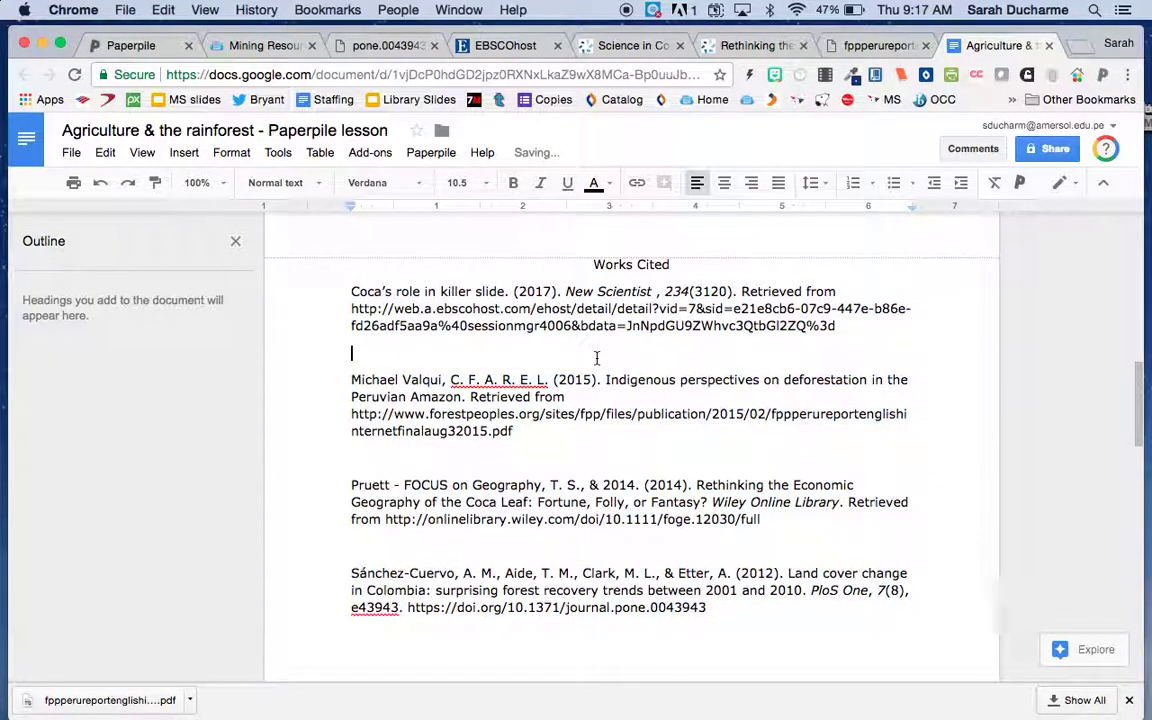
- Remove the blank lines between the four pasted references under "Works Cited"
{"action": "key", "text": "BackSpace"}
{"action": "left_click", "coordinate": [566, 429]}
{"action": "key", "text": "BackSpace"}
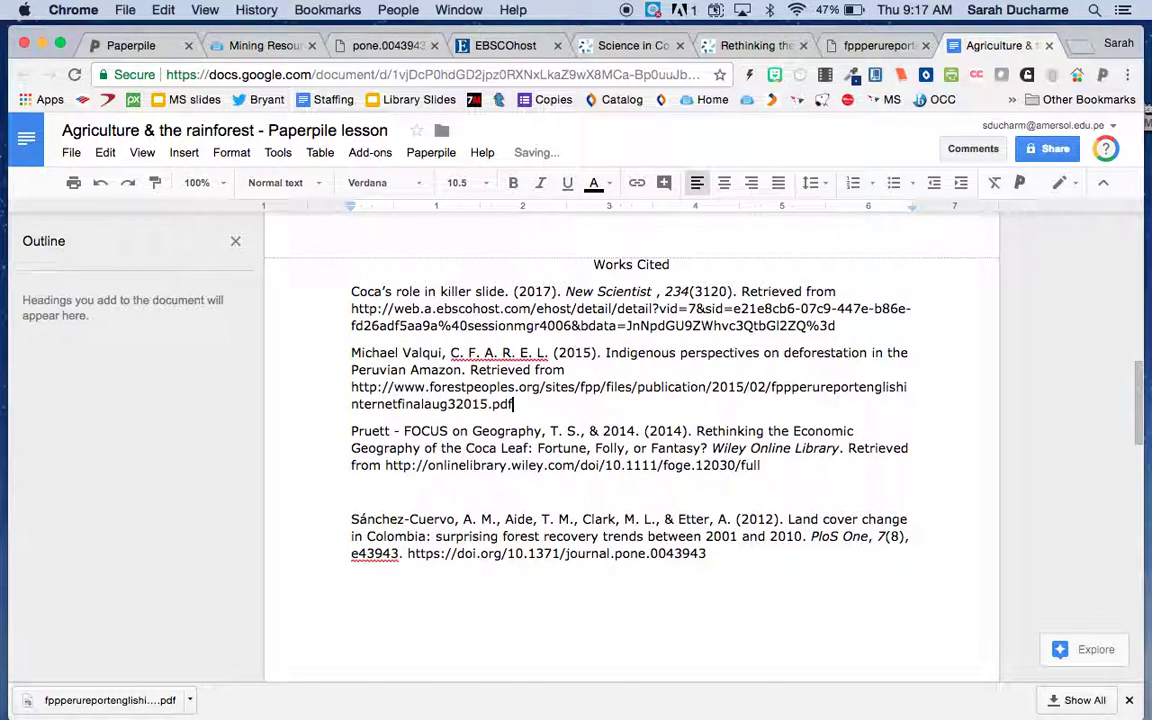
{"action": "left_click", "coordinate": [527, 497]}
{"action": "key", "text": "BackSpace"}
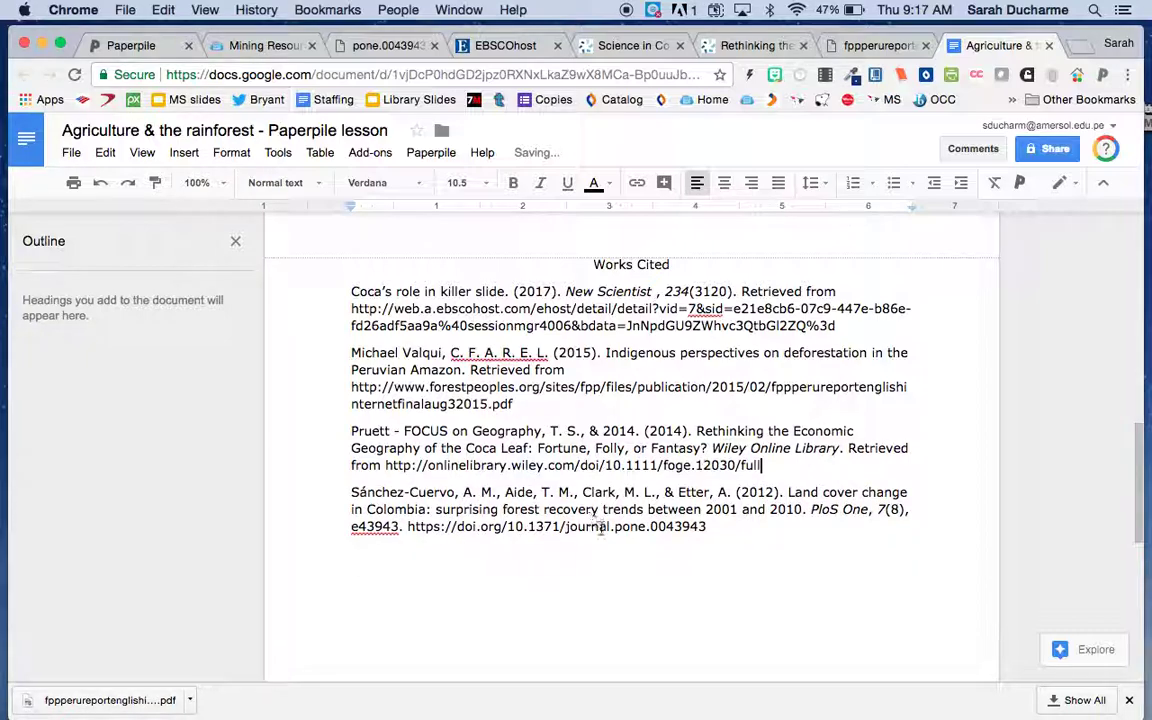
- Set the line spacing of all four Works Cited references to Double
{"action": "left_click_drag", "start_coordinate": [703, 531], "coordinate": [337, 293]}
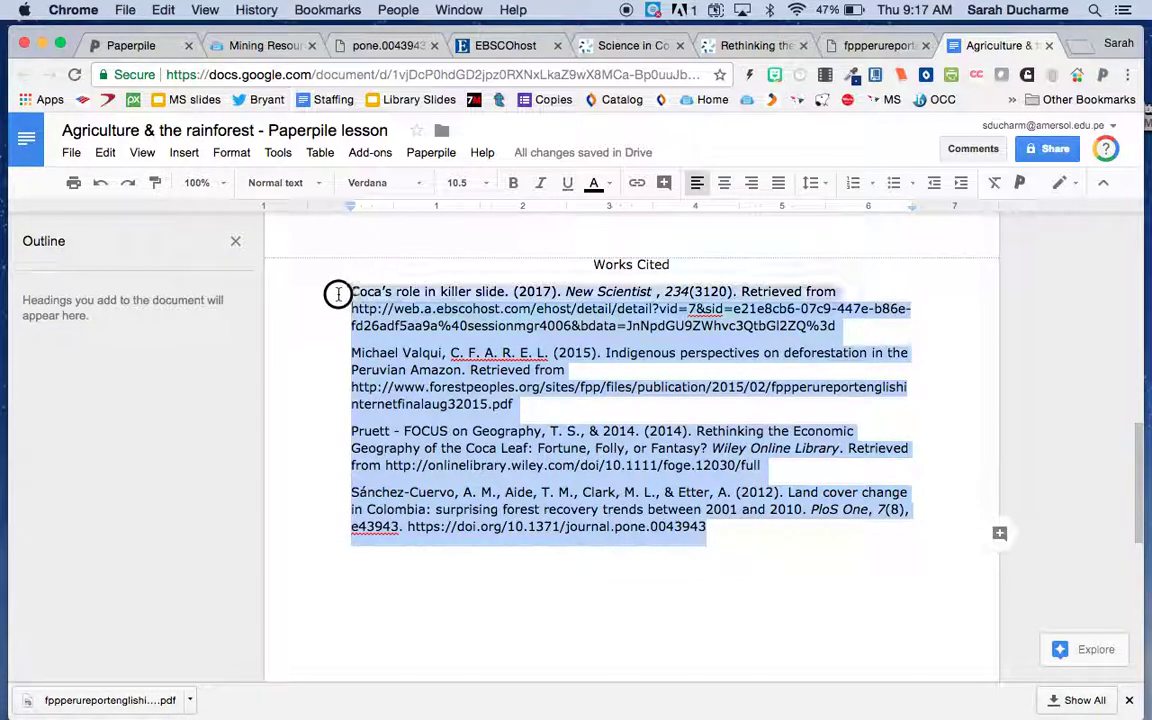
{"action": "left_click", "coordinate": [233, 152]}
{"action": "mouse_move", "coordinate": [275, 413]}
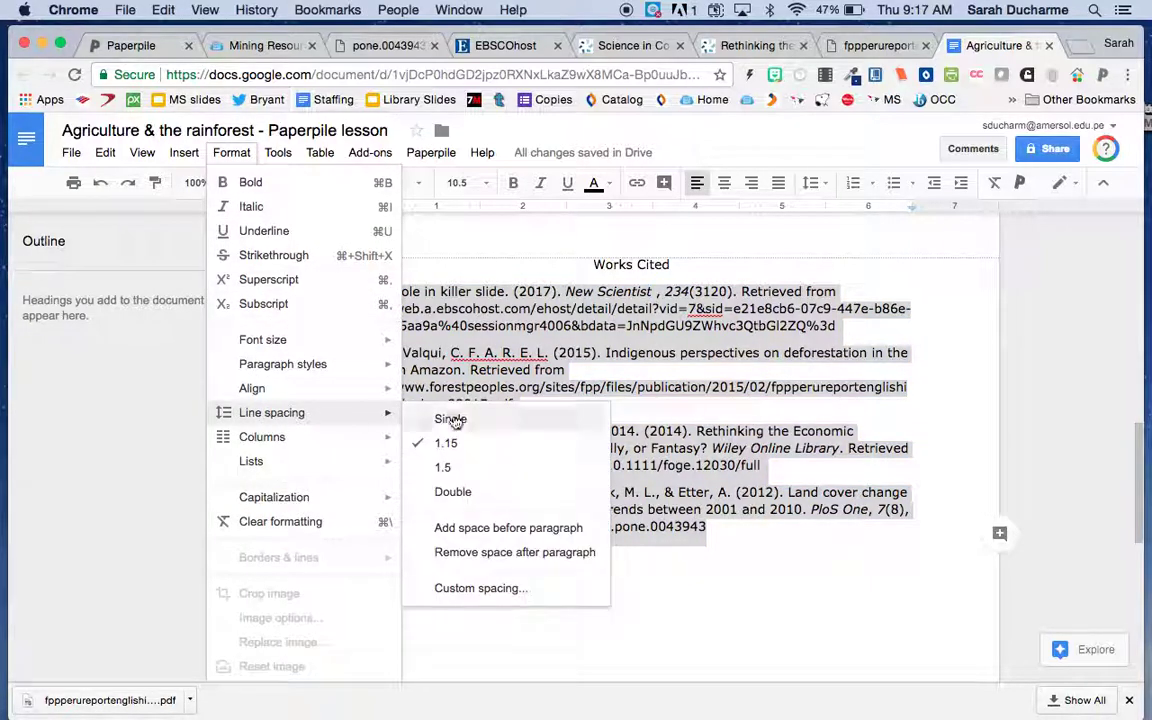
{"action": "left_click", "coordinate": [500, 489]}
- Give the selected references a hanging indent of about 0.5 inch, keeping each first line at the margin
{"action": "scroll", "coordinate": [500, 485], "scroll_direction": "up", "scroll_amount": 1}
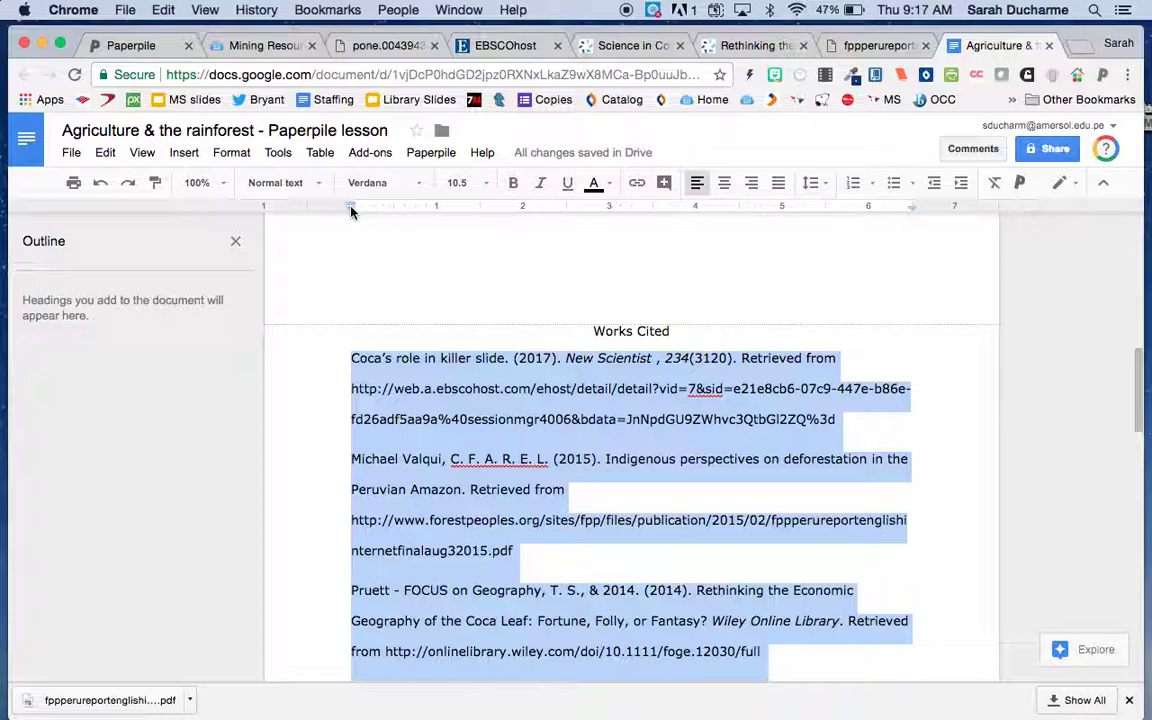
{"action": "left_click_drag", "start_coordinate": [350, 210], "coordinate": [392, 222]}
{"action": "left_click_drag", "start_coordinate": [393, 210], "coordinate": [350, 205]}
{"action": "left_click", "coordinate": [532, 460]}
- Review the author details in the Works Cited entries and look over the in-text citations in the body of the paper
{"action": "scroll", "coordinate": [680, 500], "scroll_direction": "down", "scroll_amount": 3}
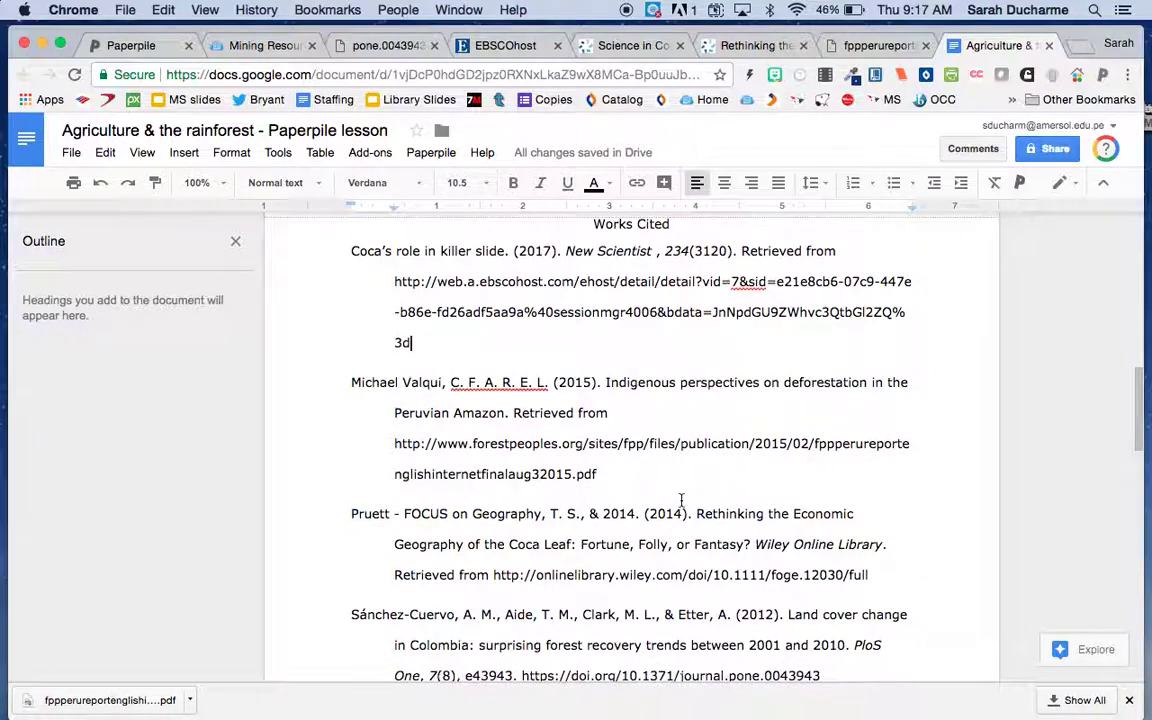
{"action": "scroll", "coordinate": [681, 500], "scroll_direction": "down", "scroll_amount": 1}
{"action": "left_click_drag", "start_coordinate": [450, 362], "coordinate": [543, 360]}
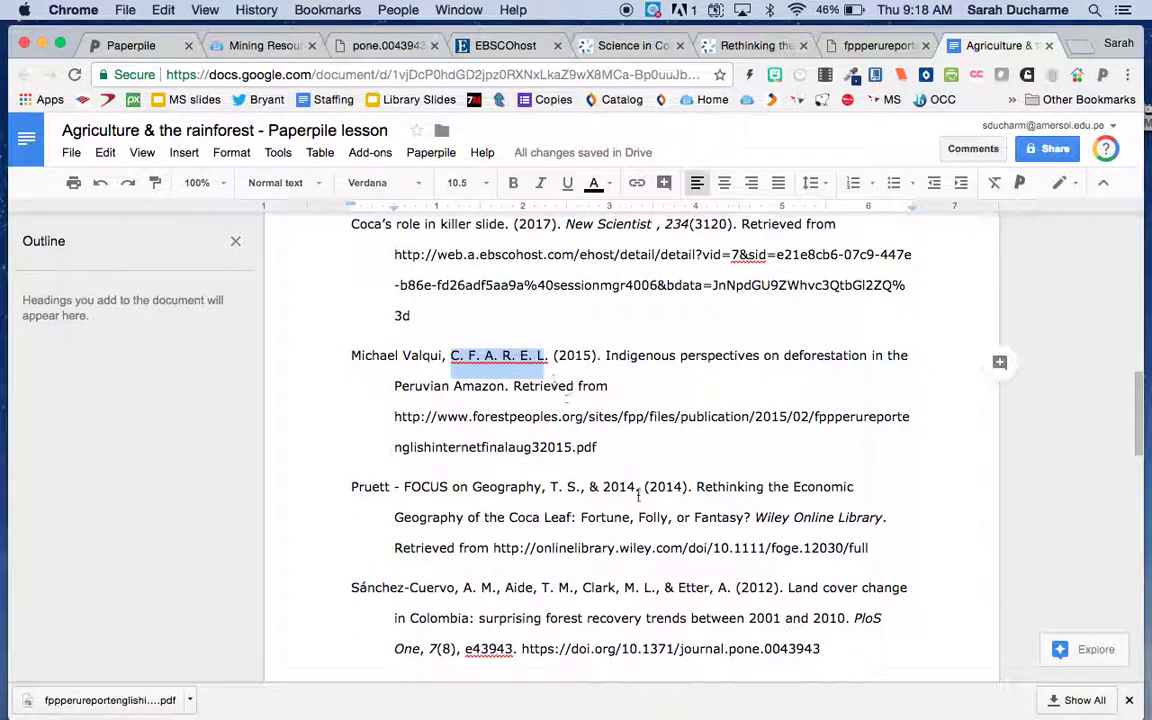
{"action": "scroll", "coordinate": [614, 462], "scroll_direction": "down", "scroll_amount": 2}
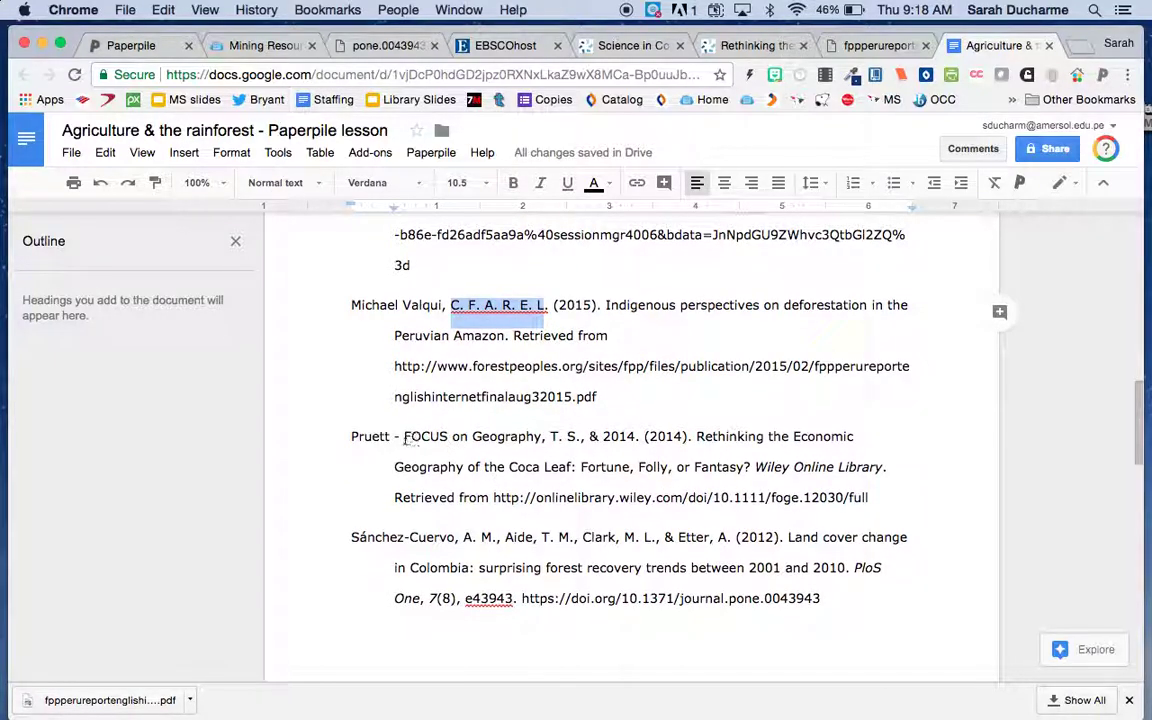
{"action": "left_click", "coordinate": [403, 437]}
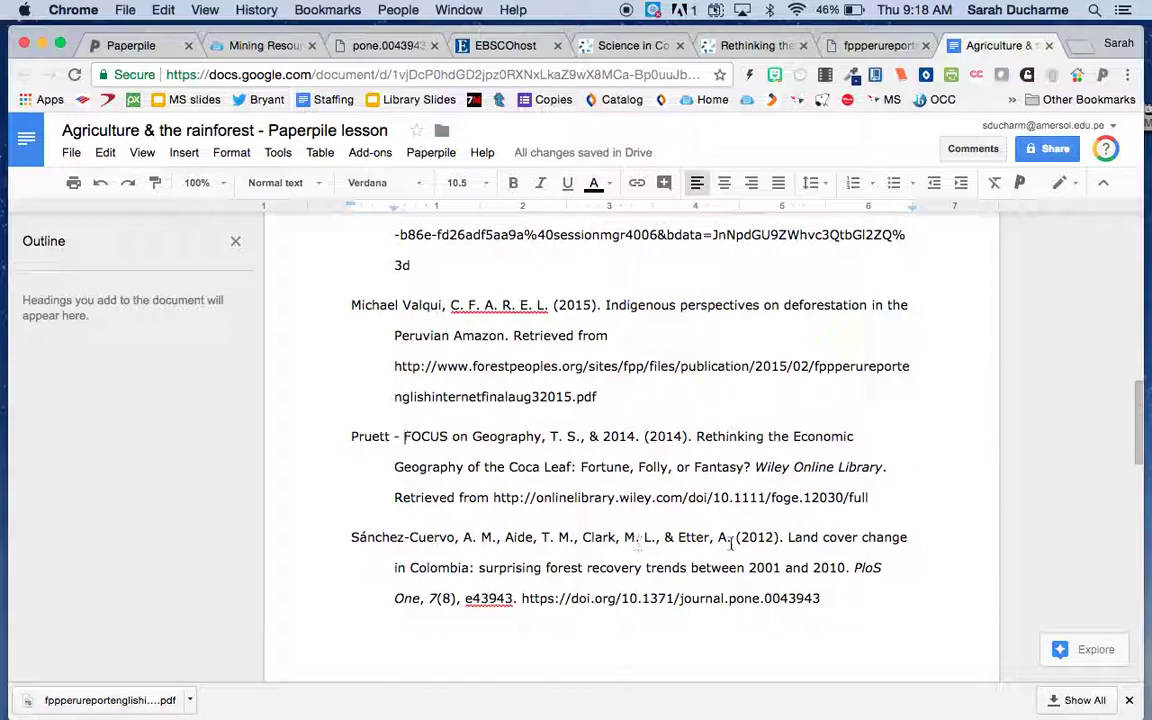
{"action": "scroll", "coordinate": [642, 568], "scroll_direction": "up", "scroll_amount": 5}
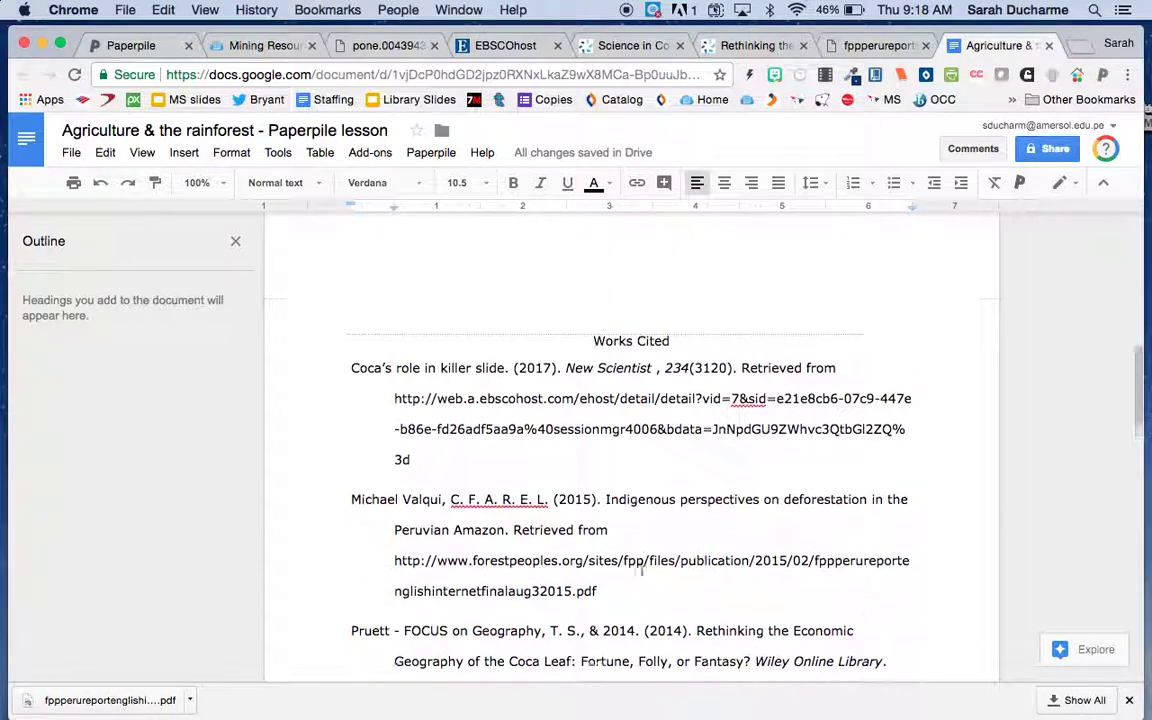
{"action": "scroll", "coordinate": [642, 572], "scroll_direction": "up", "scroll_amount": 2}
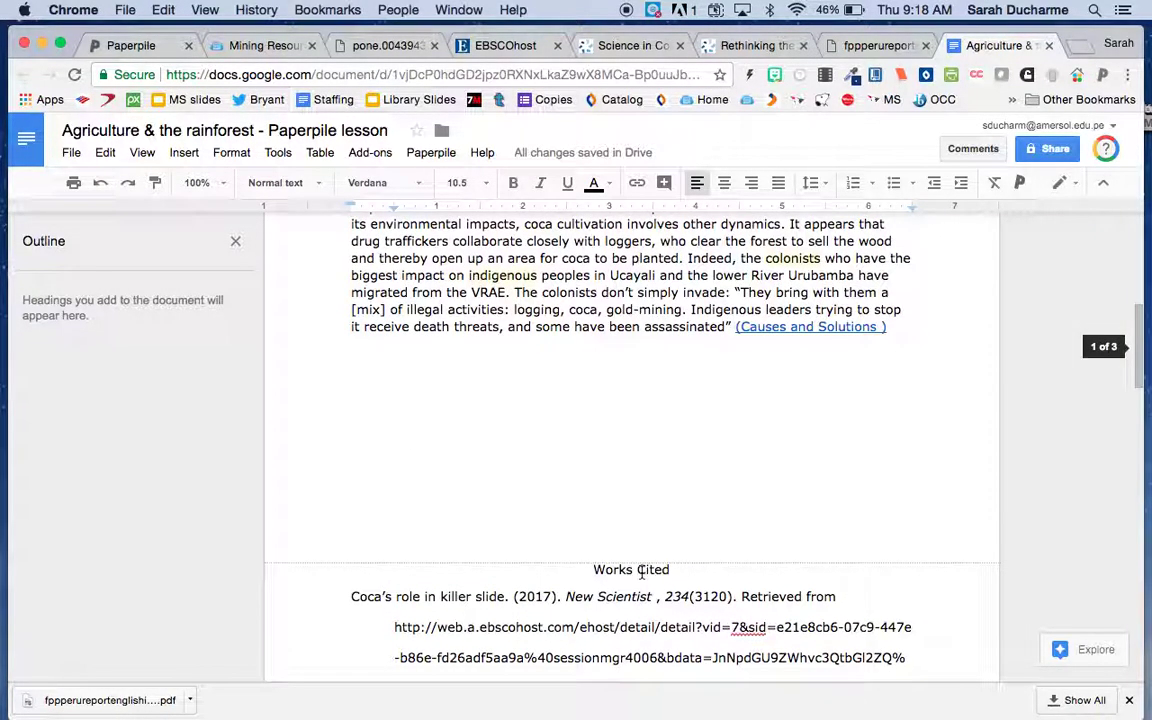
{"action": "scroll", "coordinate": [642, 572], "scroll_direction": "up", "scroll_amount": 5}
{"action": "scroll", "coordinate": [642, 572], "scroll_direction": "up", "scroll_amount": 2}
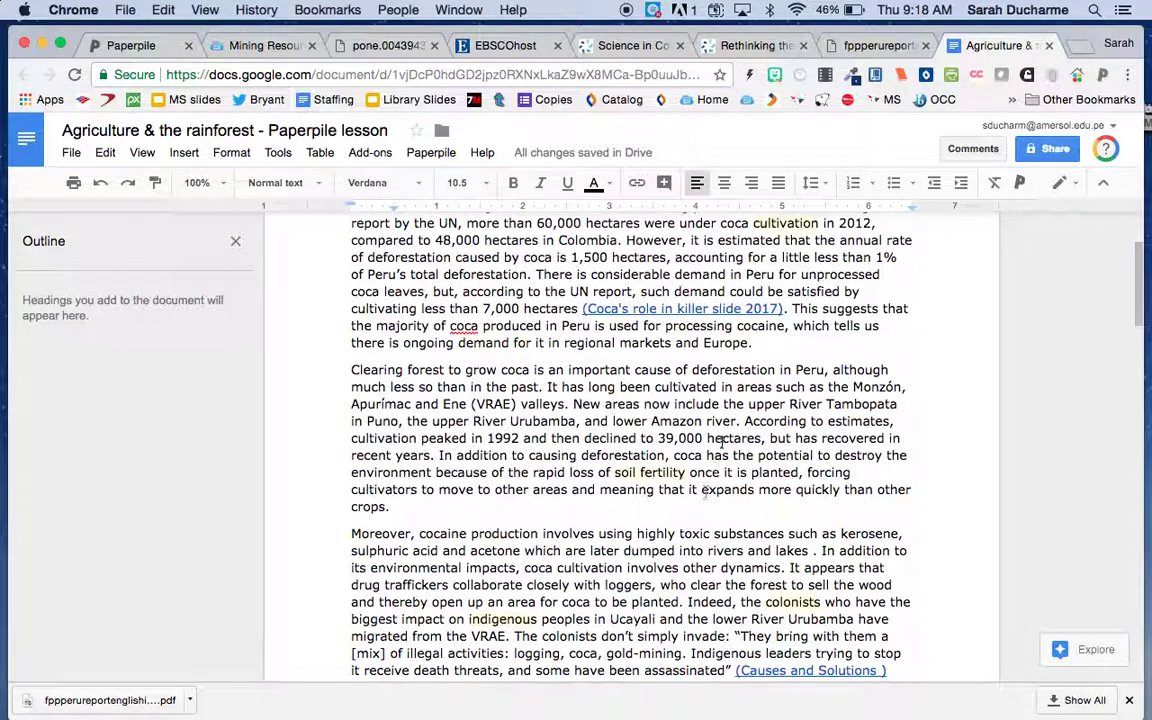
{"action": "scroll", "coordinate": [722, 437], "scroll_direction": "up", "scroll_amount": 1}
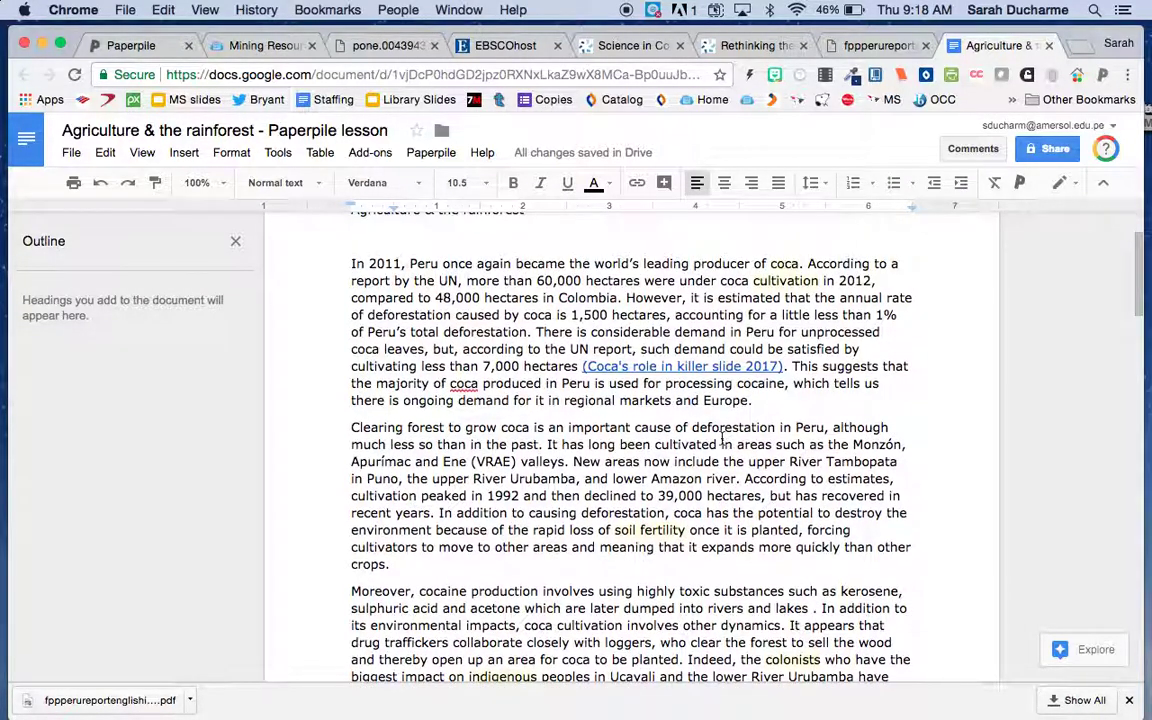
{"action": "scroll", "coordinate": [722, 437], "scroll_direction": "up", "scroll_amount": 2}
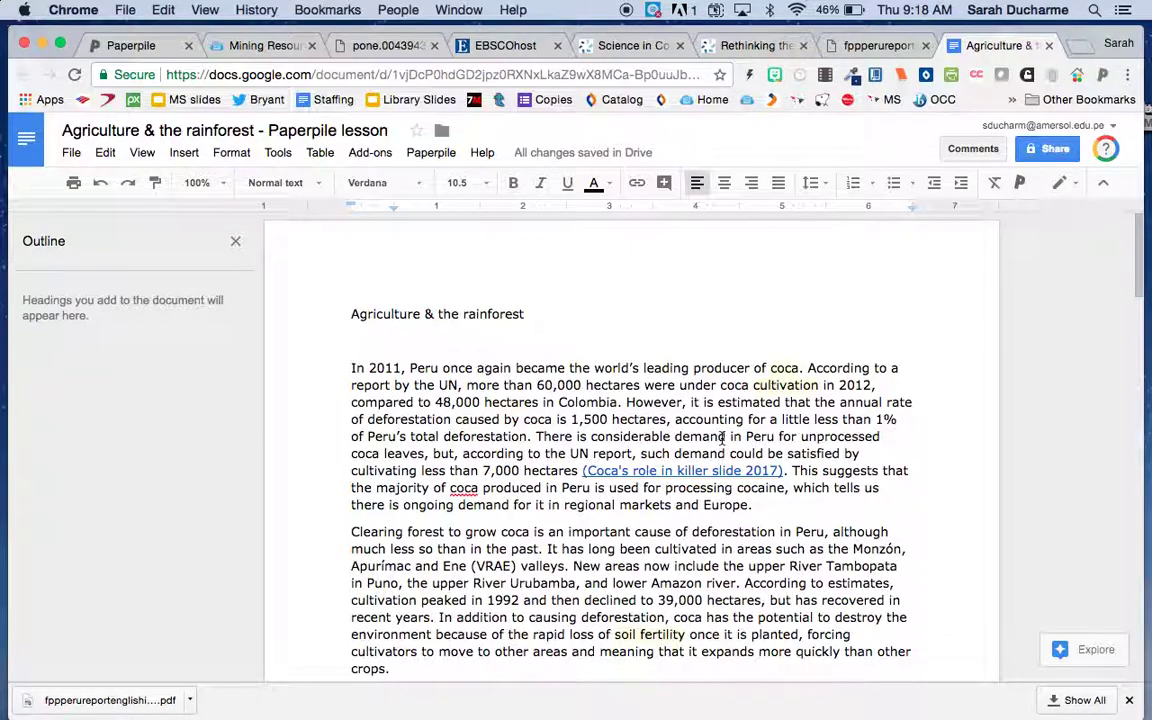
{"action": "scroll", "coordinate": [722, 437], "scroll_direction": "down", "scroll_amount": 4}
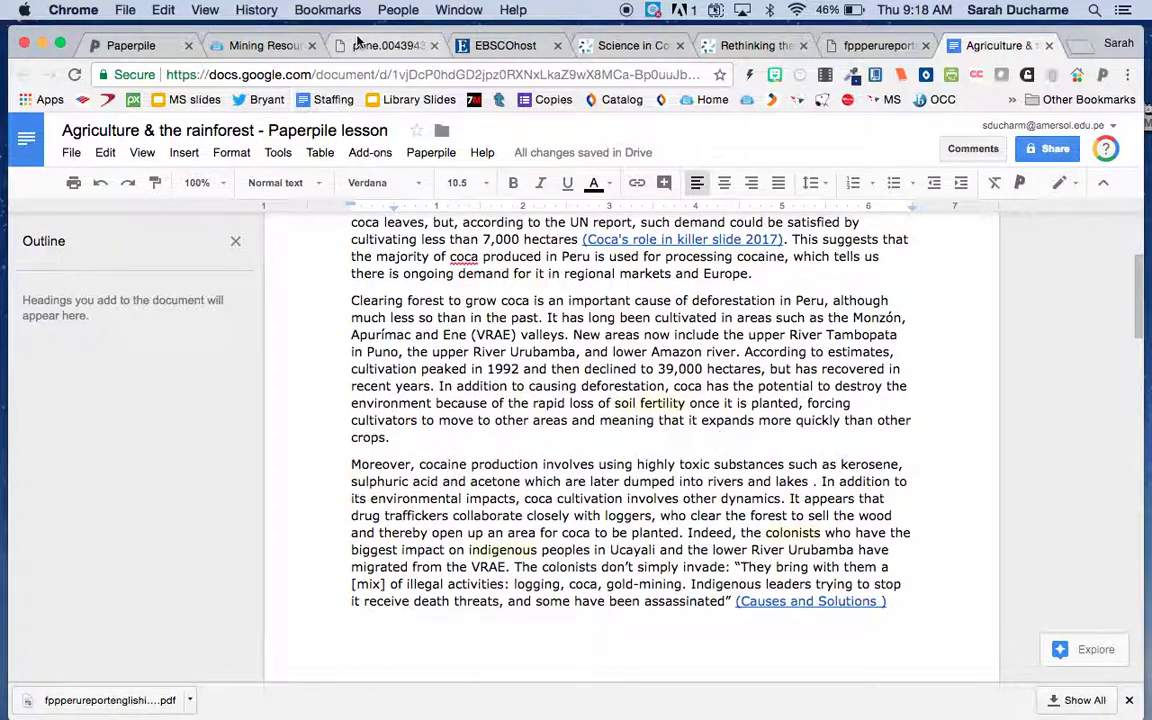
- Switch to Paperpile and collapse the details of the paper "Indigenous perspectives on deforestation in the Peruvian Amazon"
{"action": "left_click", "coordinate": [105, 45]}
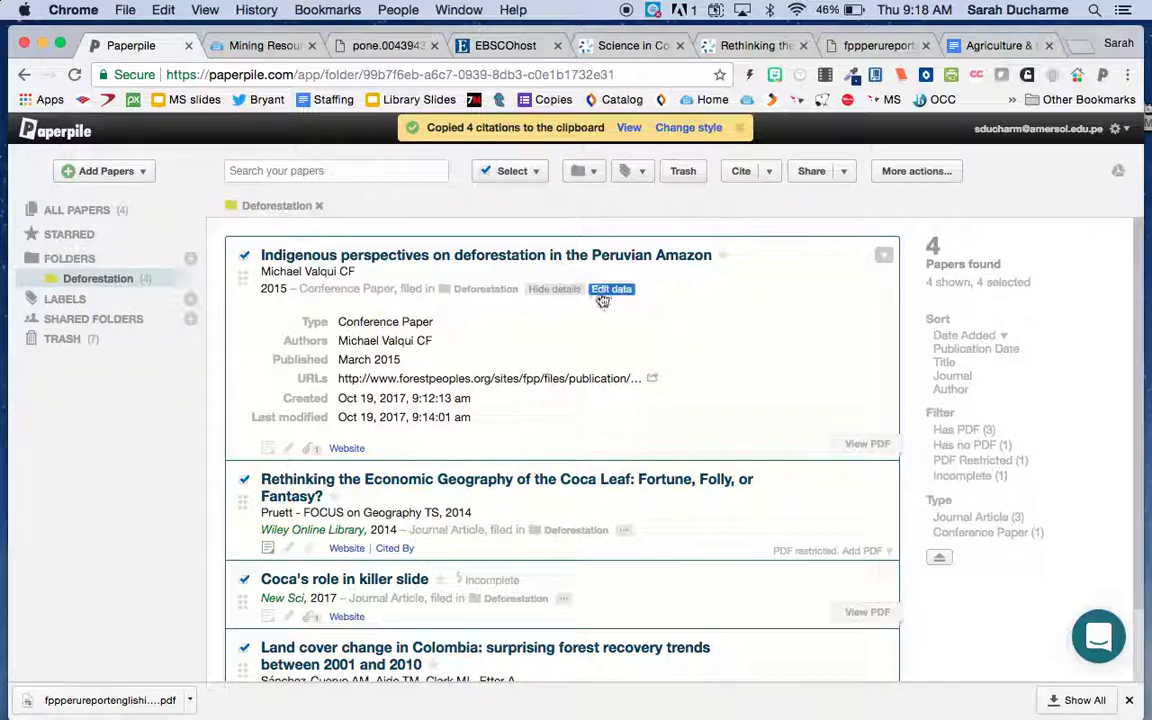
{"action": "left_click", "coordinate": [552, 290]}
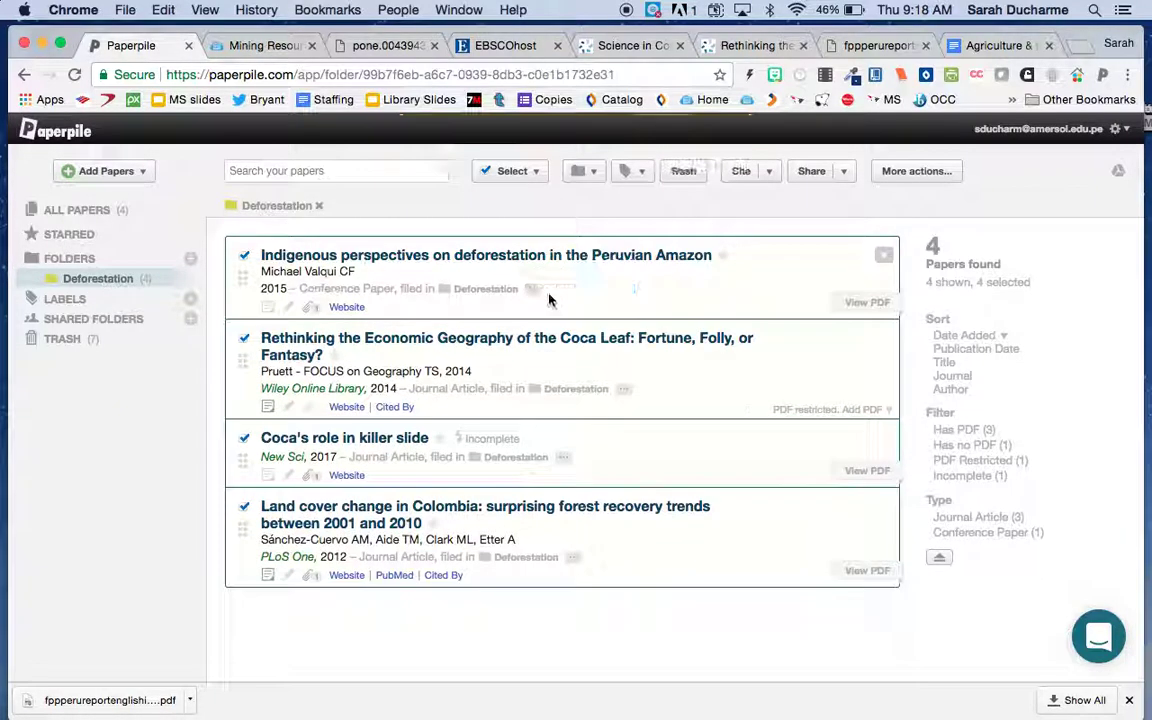